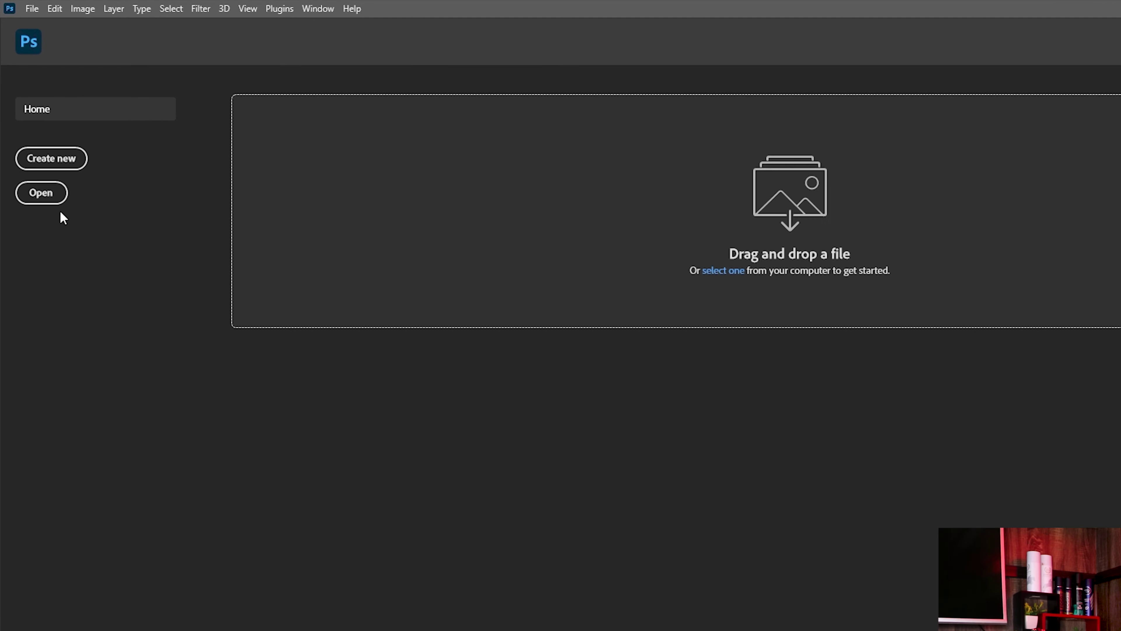
# Open the Sample.jpg portrait photo from the Desktop
pyautogui.click(46, 194)
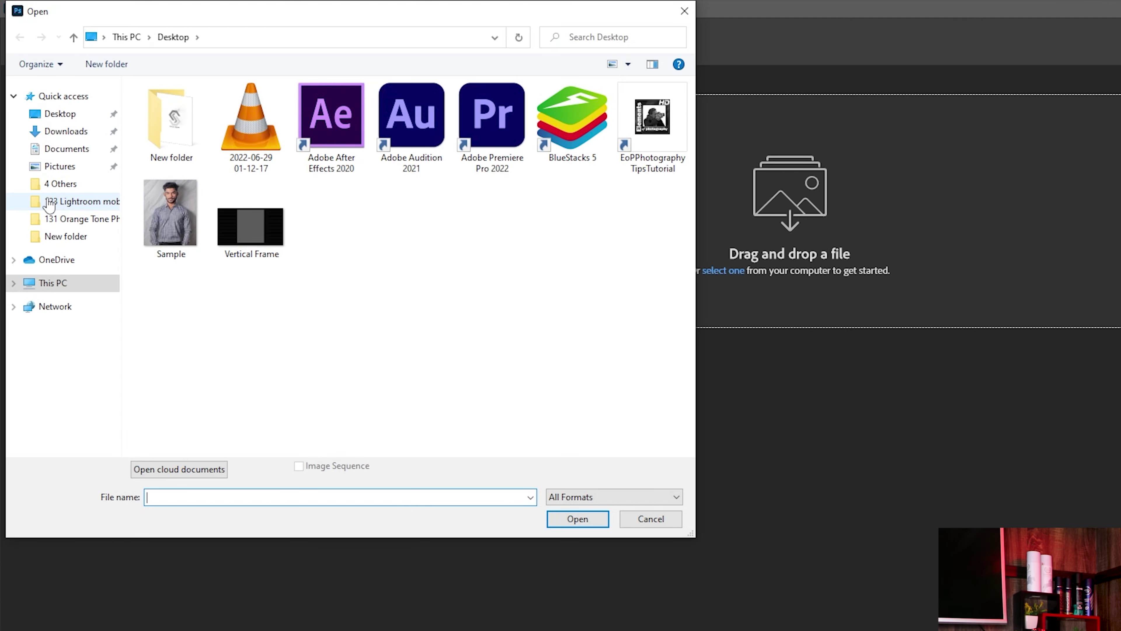
pyautogui.doubleClick(181, 229)
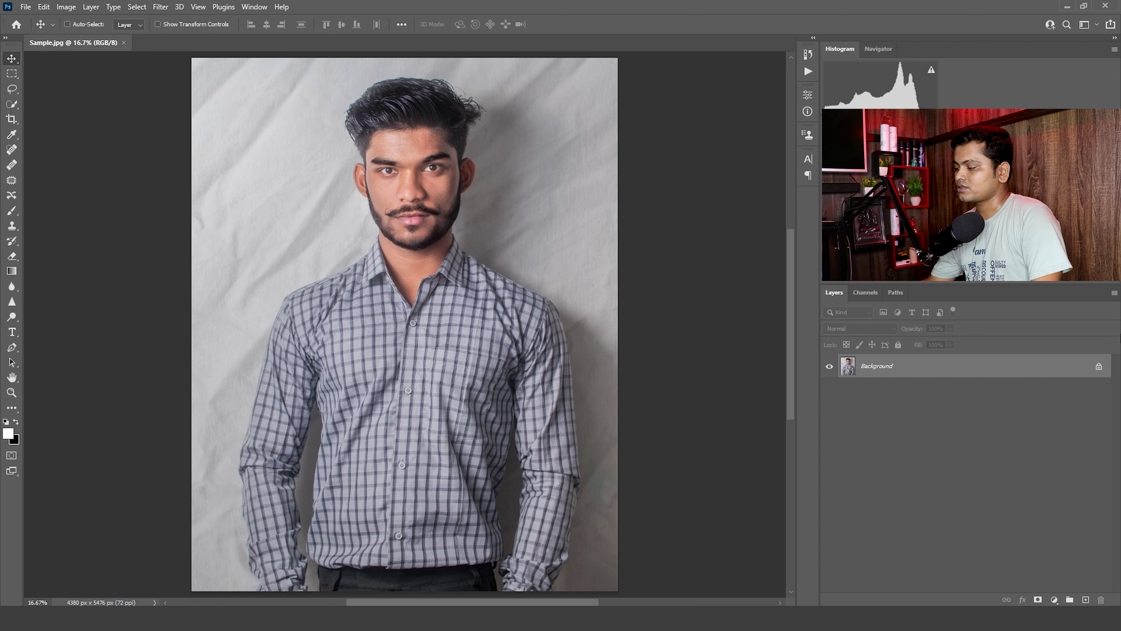
# Duplicate the photo onto Layer 1 and zoom in on the face
pyautogui.hotkey('ctrl', 'j')
pyautogui.hotkey('ctrl', '+')
pyautogui.hotkey('ctrl', '+')
pyautogui.hotkey('ctrl', '+')
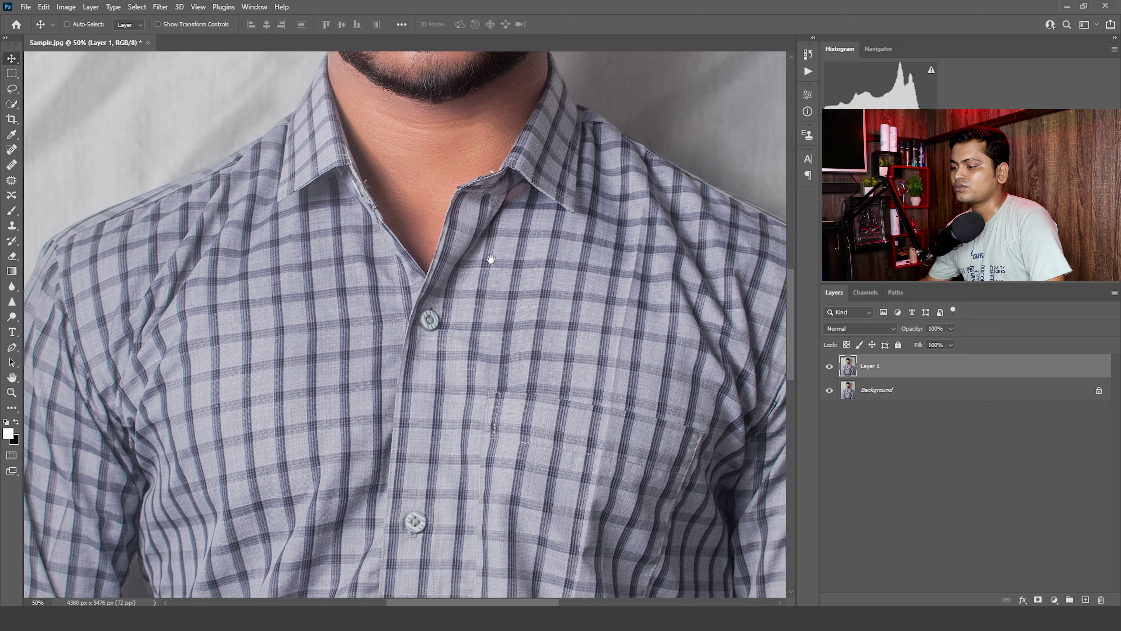
pyautogui.moveTo(492, 263); pyautogui.dragTo(488, 587)
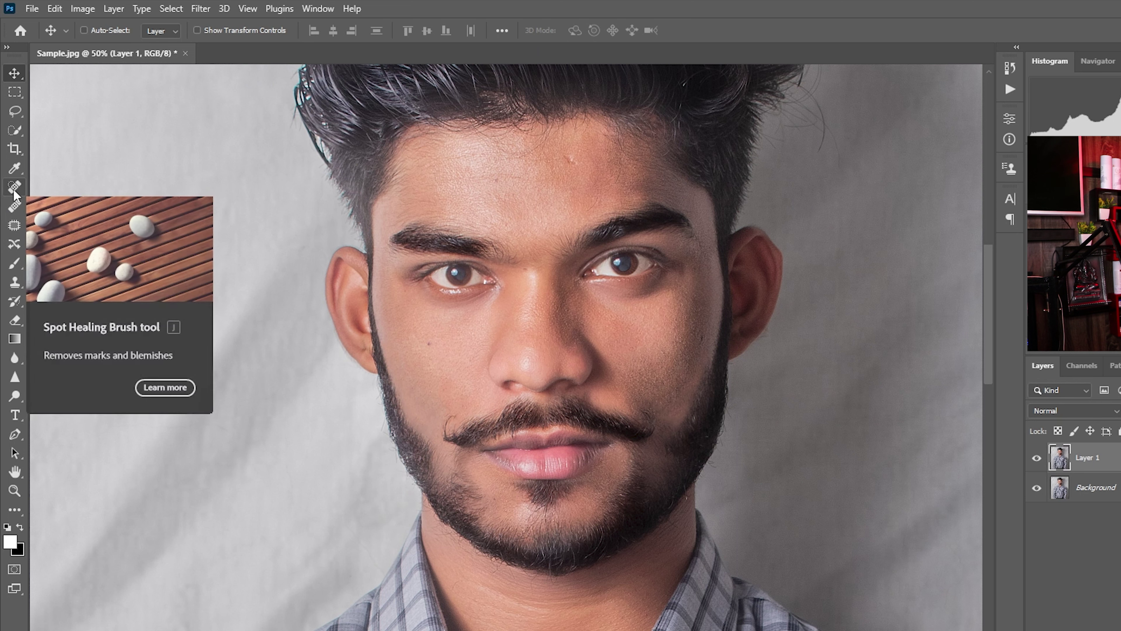
# Spot-heal the forehead and cheek blemishes, undoing one stroke and shrinking the brush
pyautogui.click(14, 187)
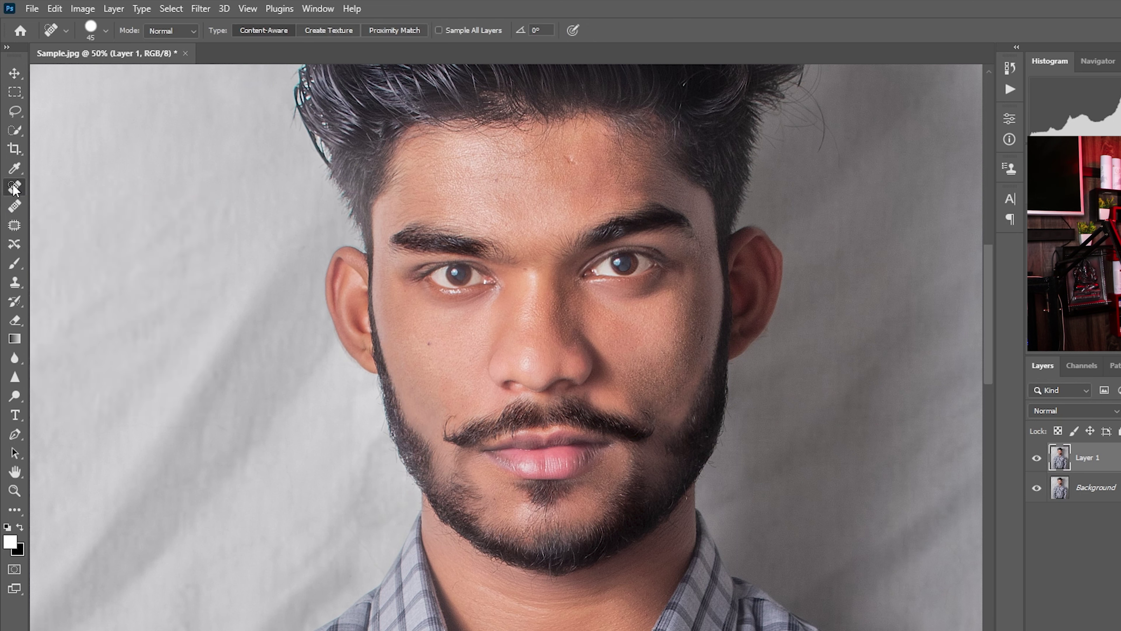
pyautogui.click(569, 157)
pyautogui.click(495, 179)
pyautogui.click(427, 344)
pyautogui.click(426, 200)
pyautogui.click(589, 207)
pyautogui.click(612, 183)
pyautogui.click(614, 171)
pyautogui.moveTo(594, 192); pyautogui.dragTo(604, 188)
pyautogui.hotkey('ctrl', 'z')
pyautogui.click(695, 328)
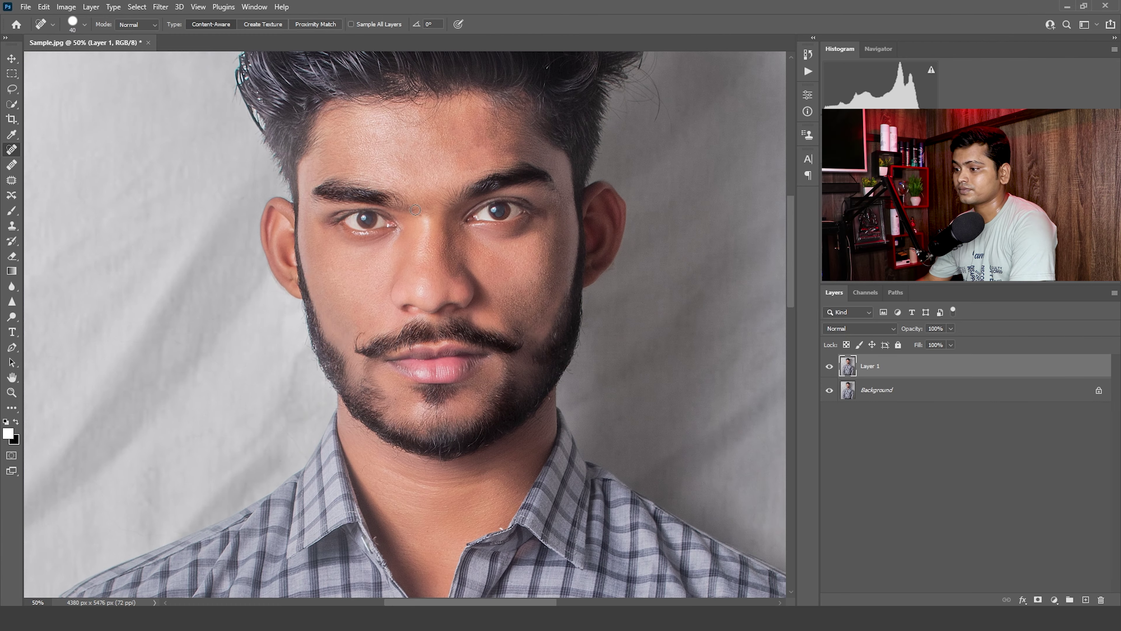
pyautogui.press('[')
pyautogui.press('[')
pyautogui.press('[')
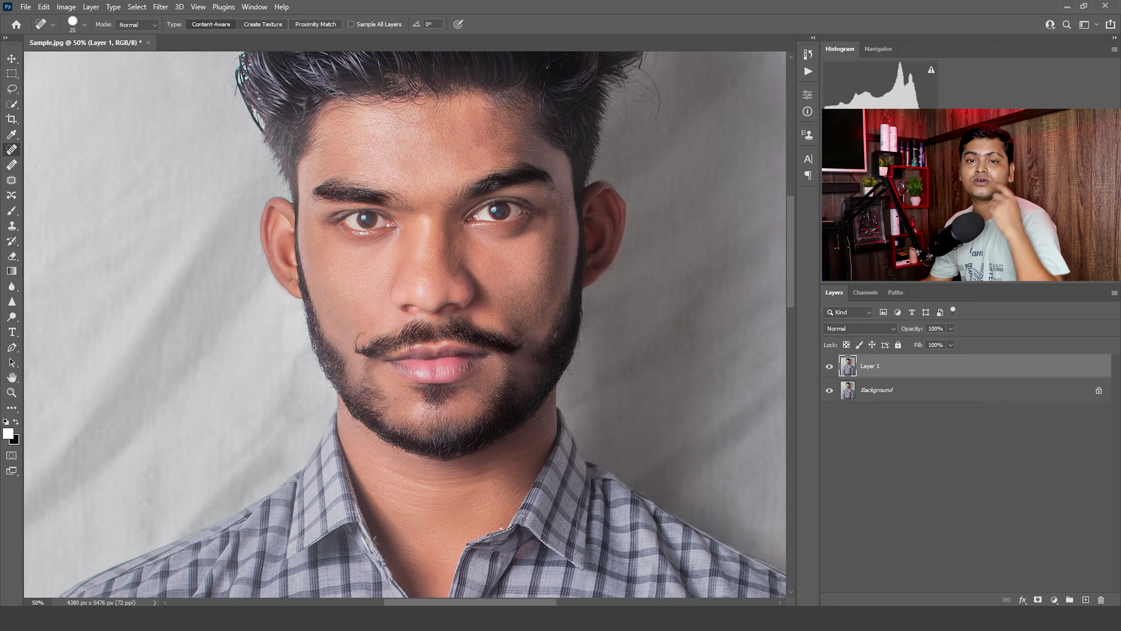
# Make two more copies of Layer 1, then invert the top copy and set it to Vivid Light
pyautogui.hotkey('ctrl', 'j')
pyautogui.hotkey('ctrl', 'j')
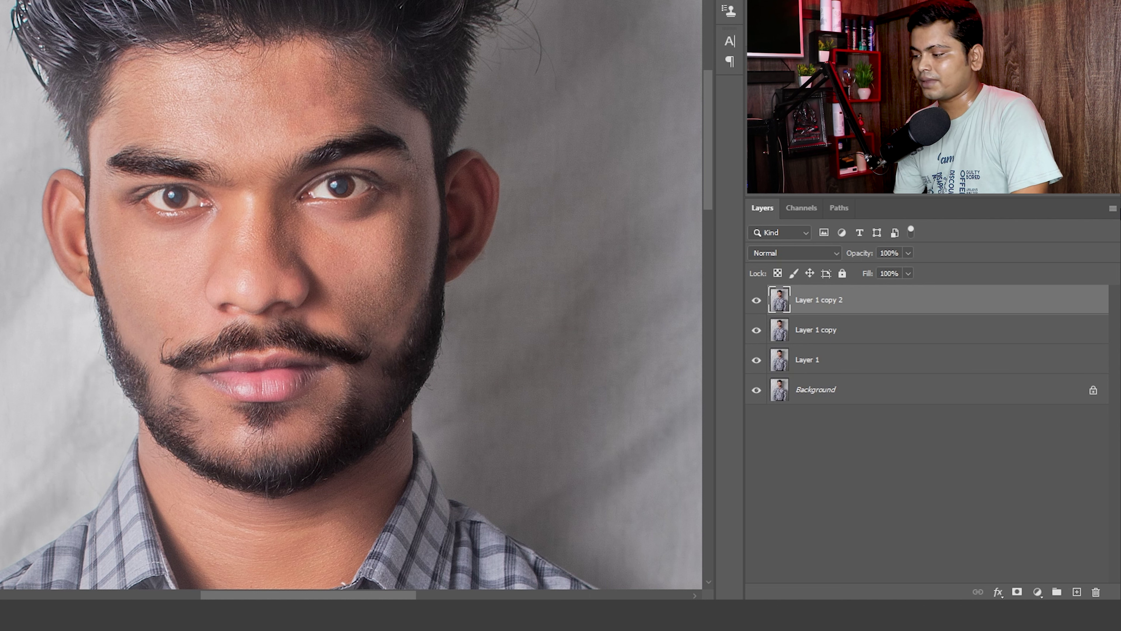
pyautogui.hotkey('ctrl', 'i')
pyautogui.click(794, 253)
pyautogui.click(788, 442)
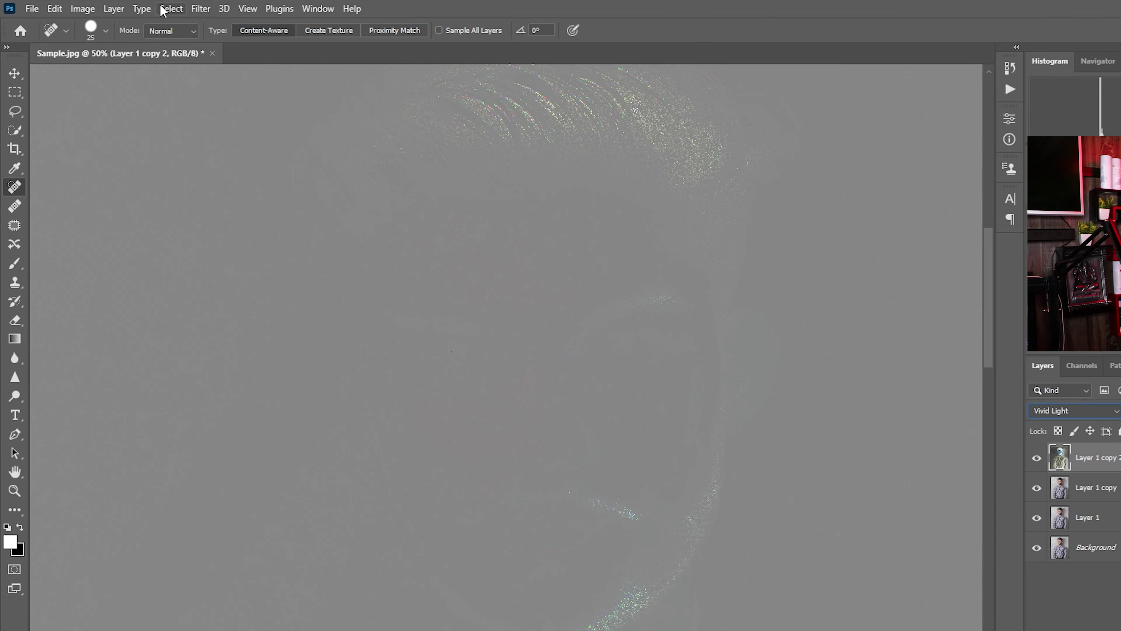
pyautogui.click(201, 9)
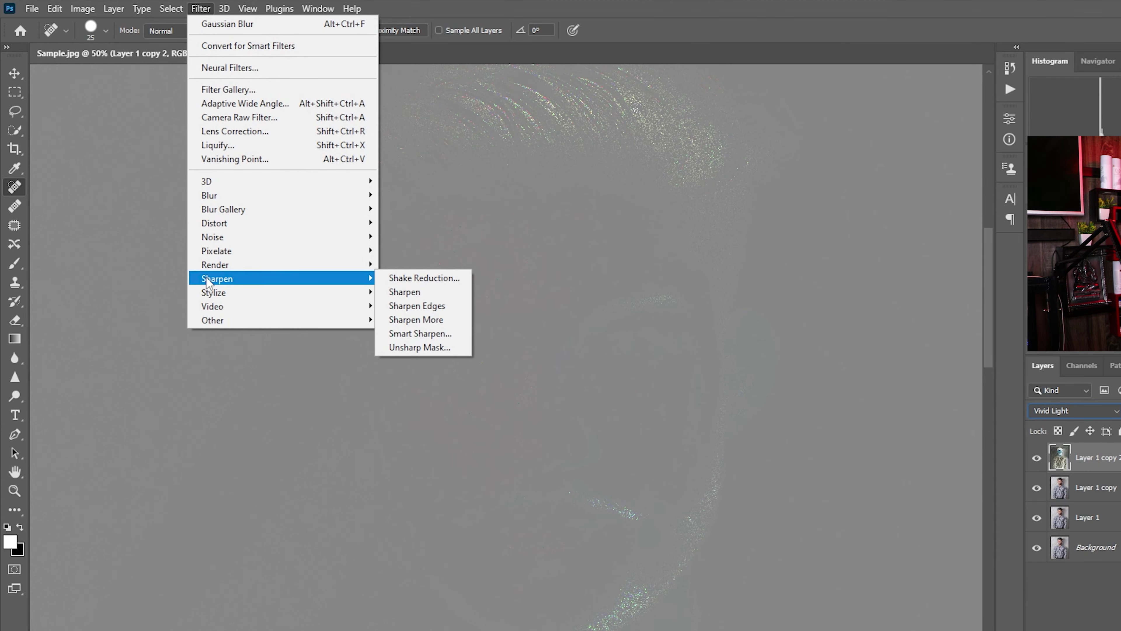
pyautogui.moveTo(213, 320)
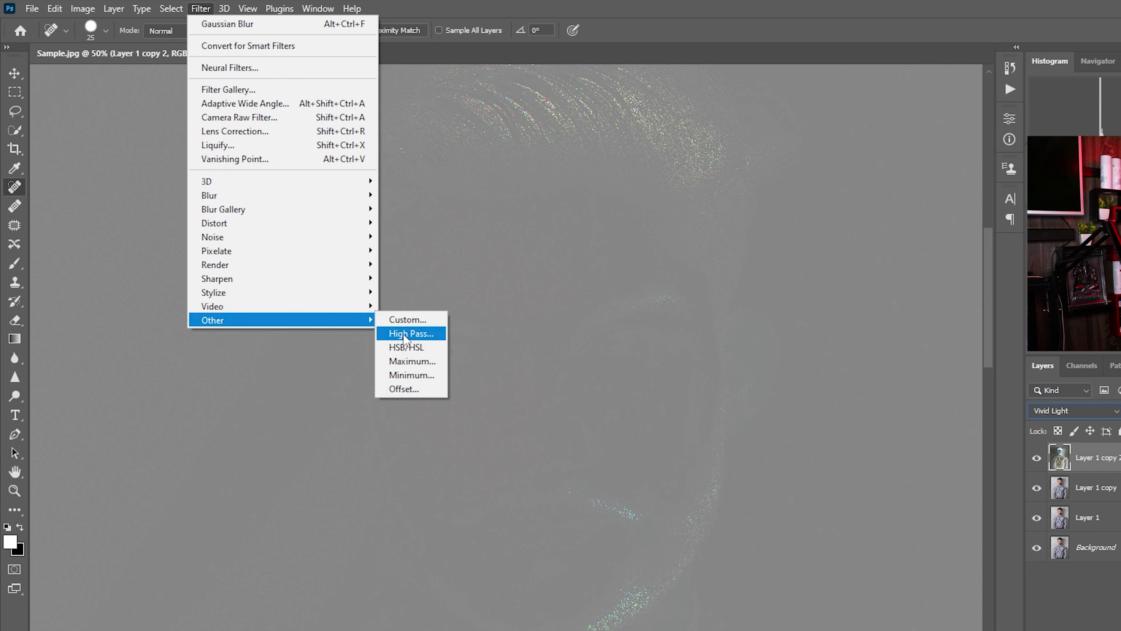
# Apply a High Pass filter with a 10-pixel radius to Layer 1 copy 2
pyautogui.click(410, 333)
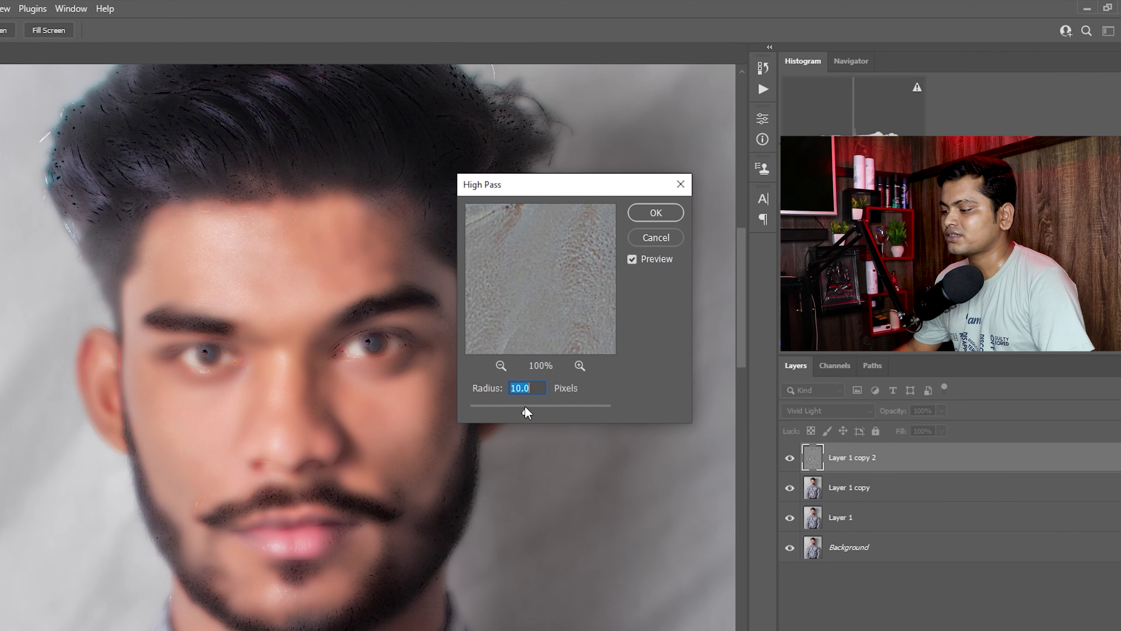
pyautogui.moveTo(526, 411)
pyautogui.mouseDown()
pyautogui.moveTo(472, 412)
pyautogui.moveTo(482, 415)
pyautogui.mouseUp()
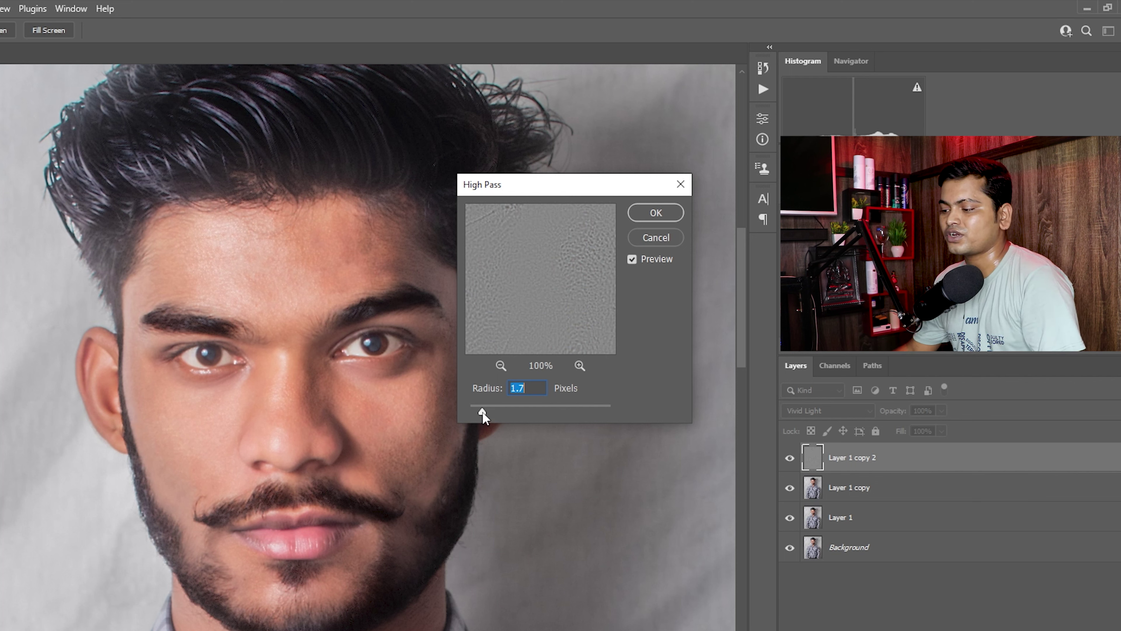
pyautogui.moveTo(481, 411); pyautogui.dragTo(525, 412)
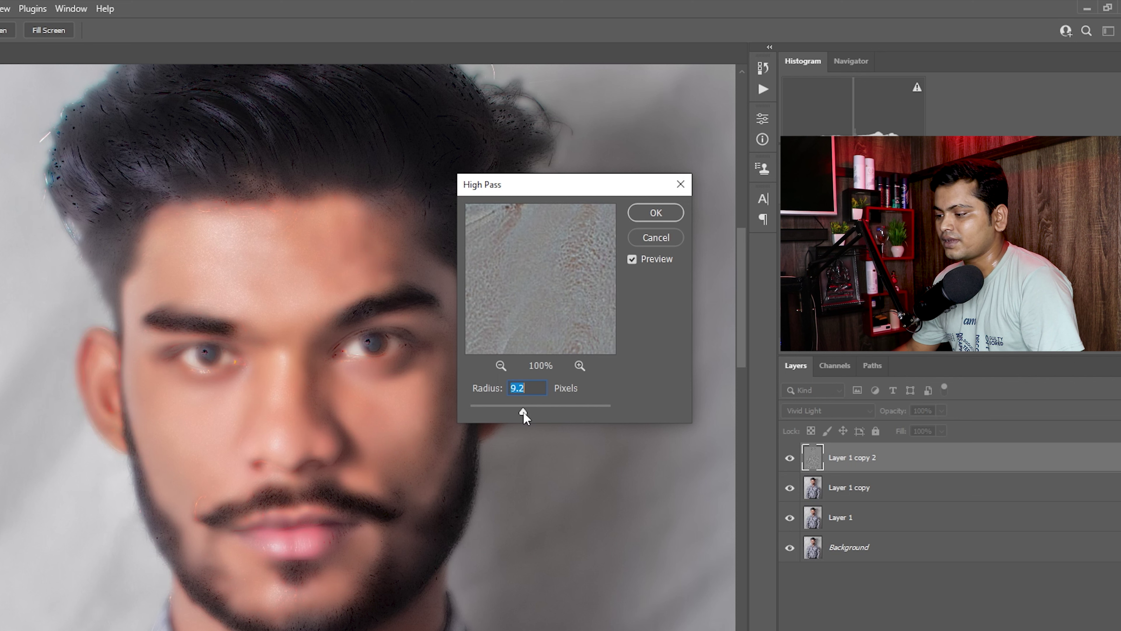
pyautogui.write('10')
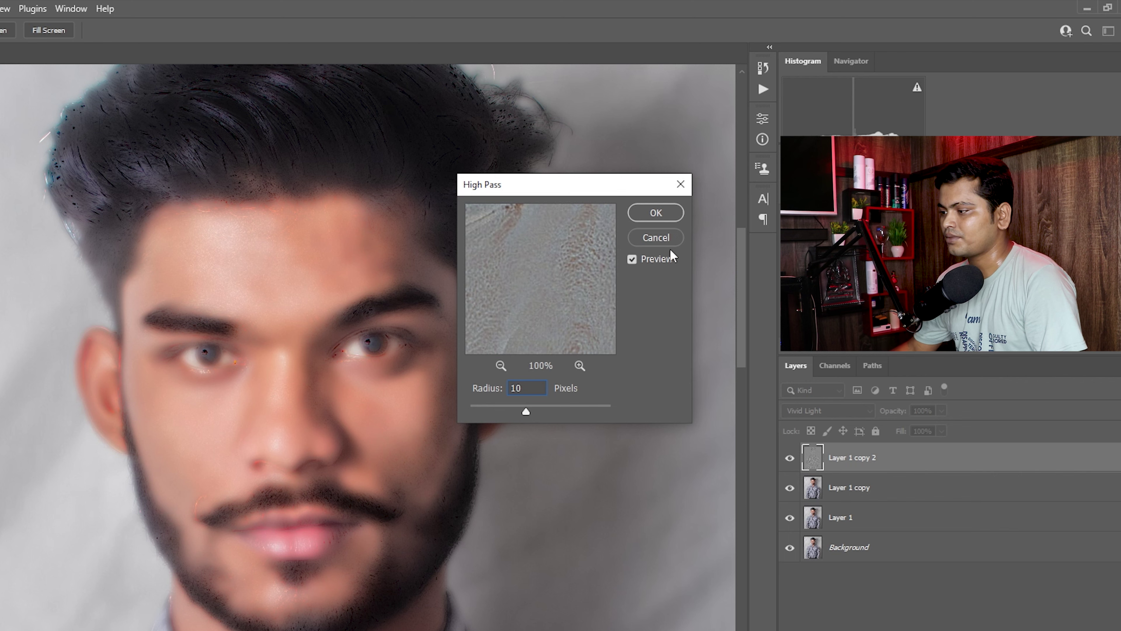
pyautogui.click(656, 212)
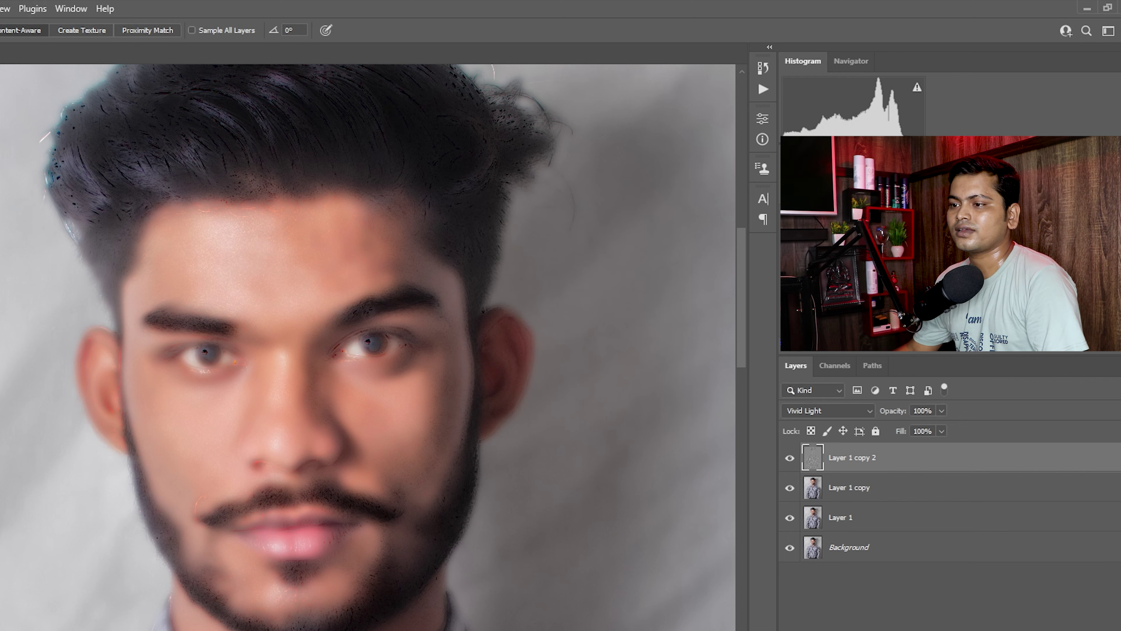
# Apply a 1.2-pixel Gaussian Blur to Layer 1 copy 2
pyautogui.click(201, 9)
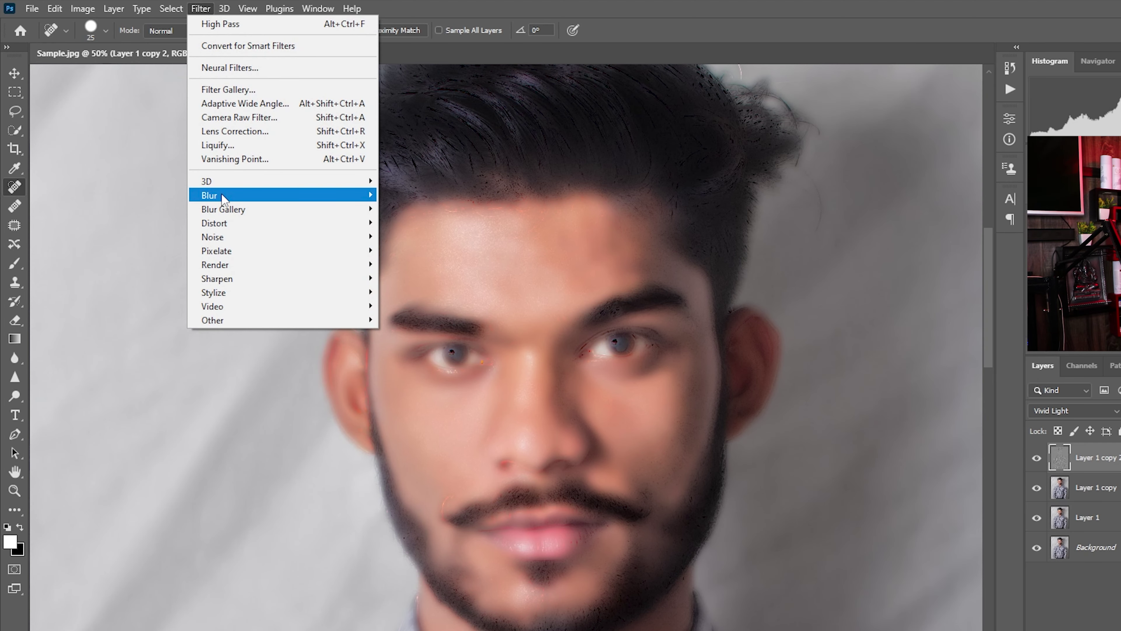
pyautogui.moveTo(211, 195)
pyautogui.click(407, 251)
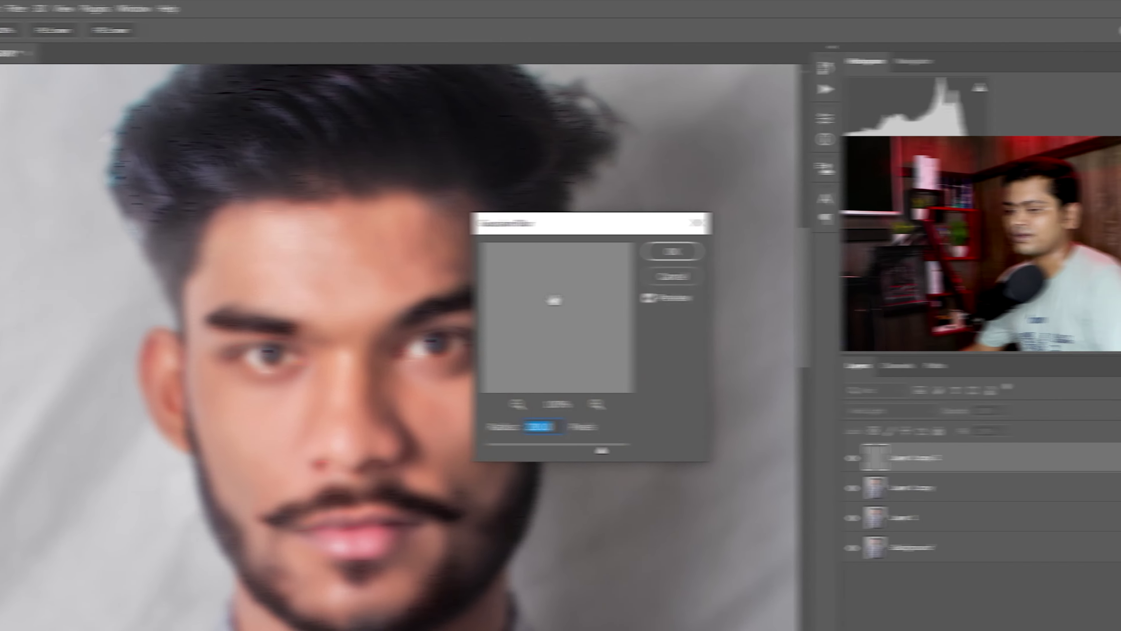
pyautogui.moveTo(584, 449); pyautogui.dragTo(469, 451)
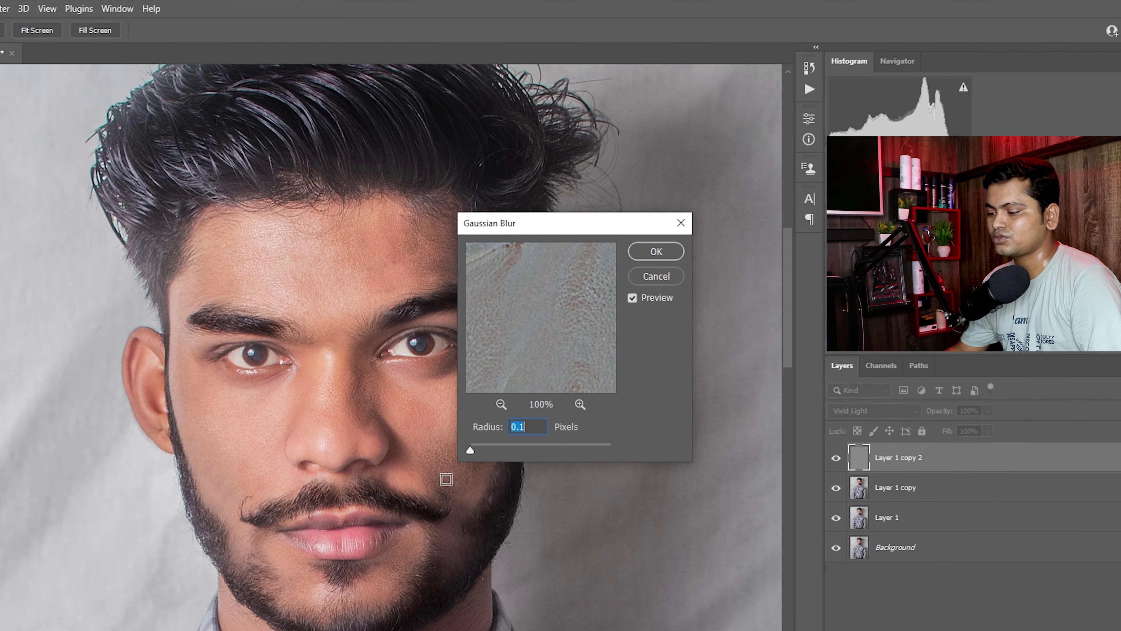
pyautogui.moveTo(471, 451); pyautogui.dragTo(473, 450)
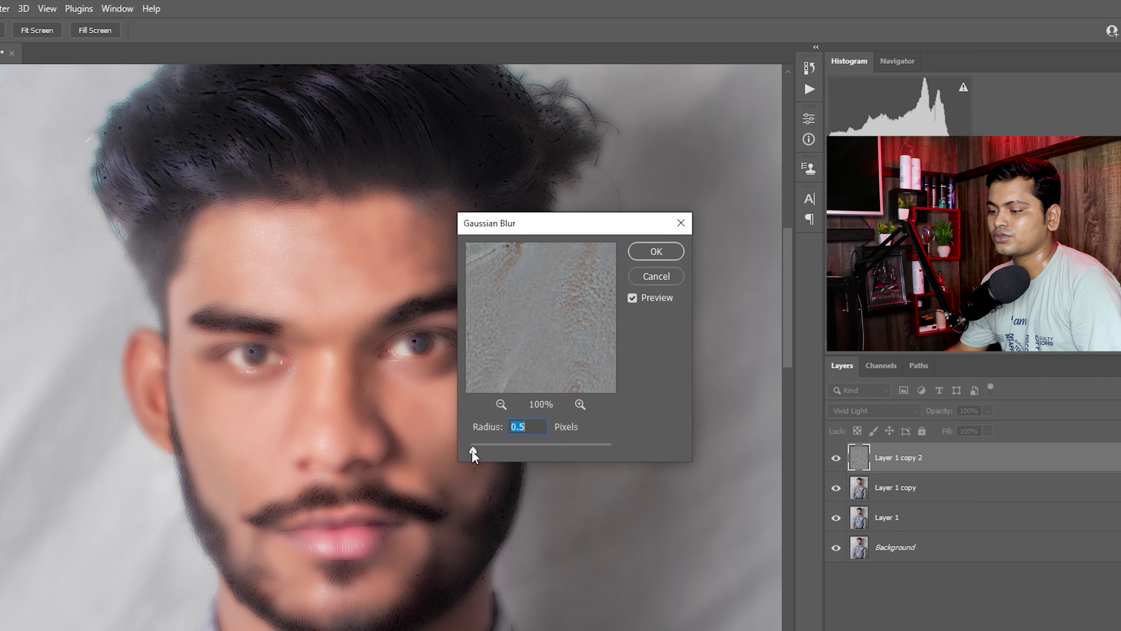
pyautogui.moveTo(474, 451); pyautogui.dragTo(479, 452)
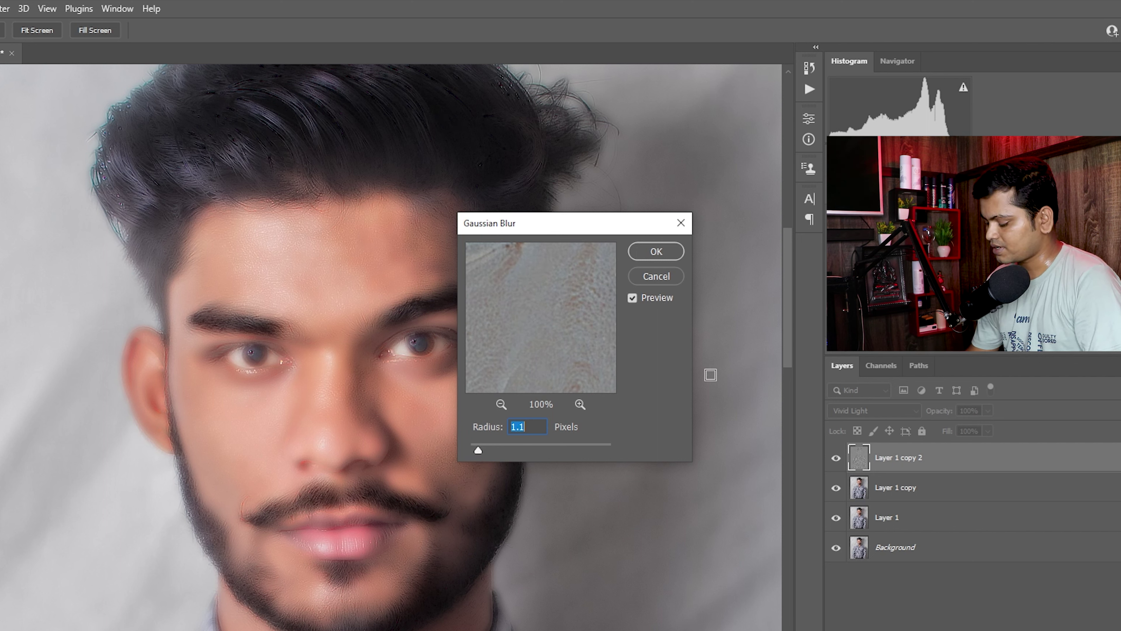
pyautogui.write('1.5')
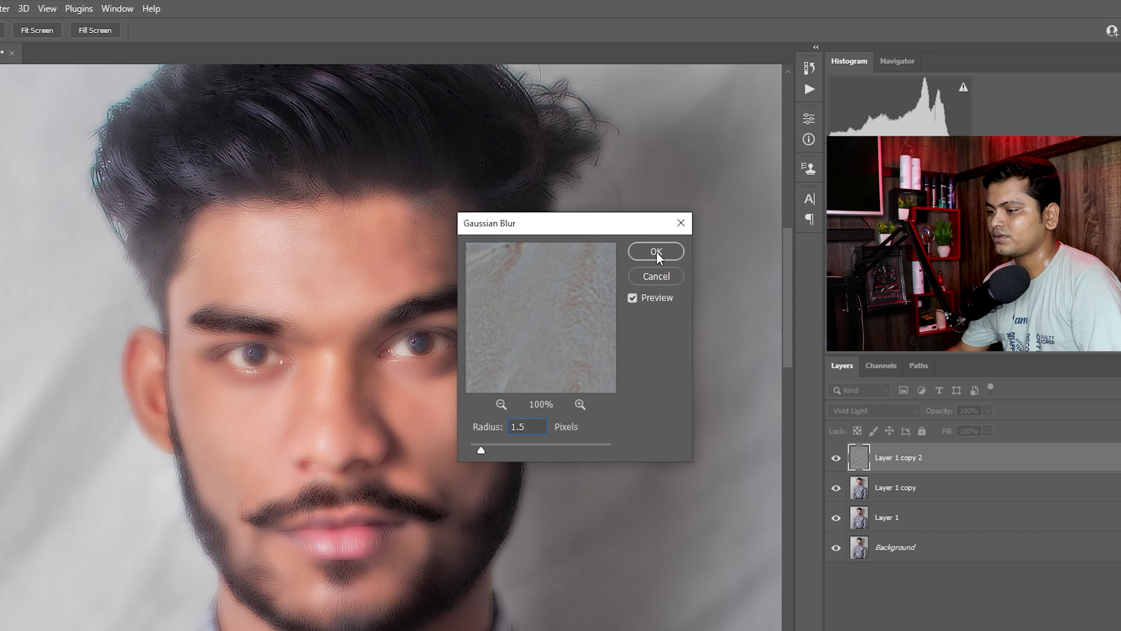
pyautogui.press('BackSpace')
pyautogui.write('2')
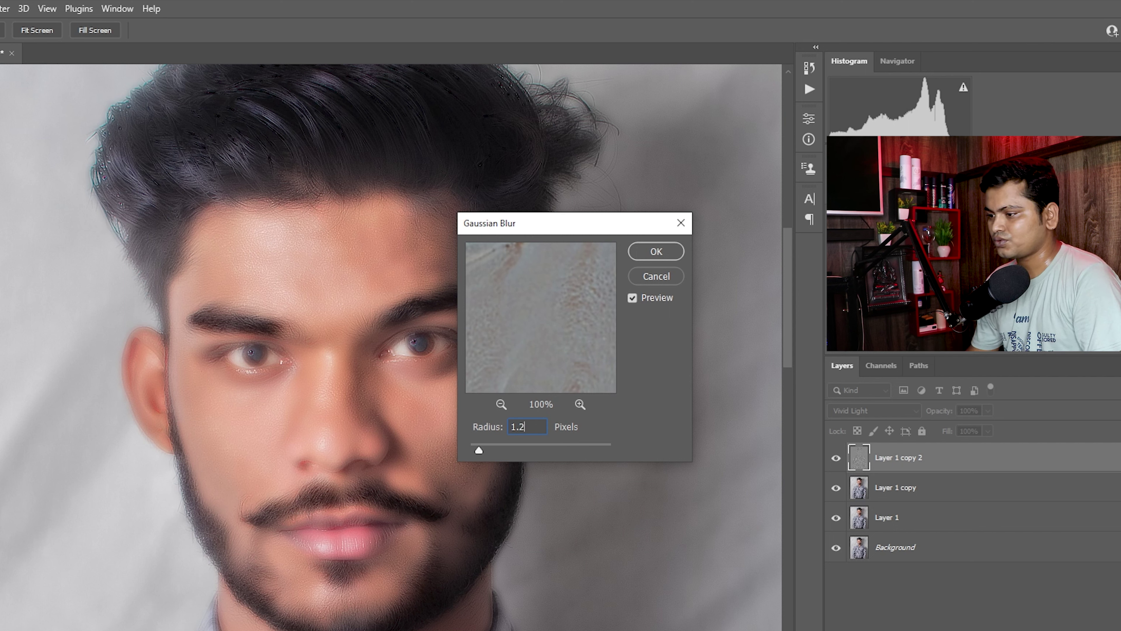
pyautogui.click(656, 251)
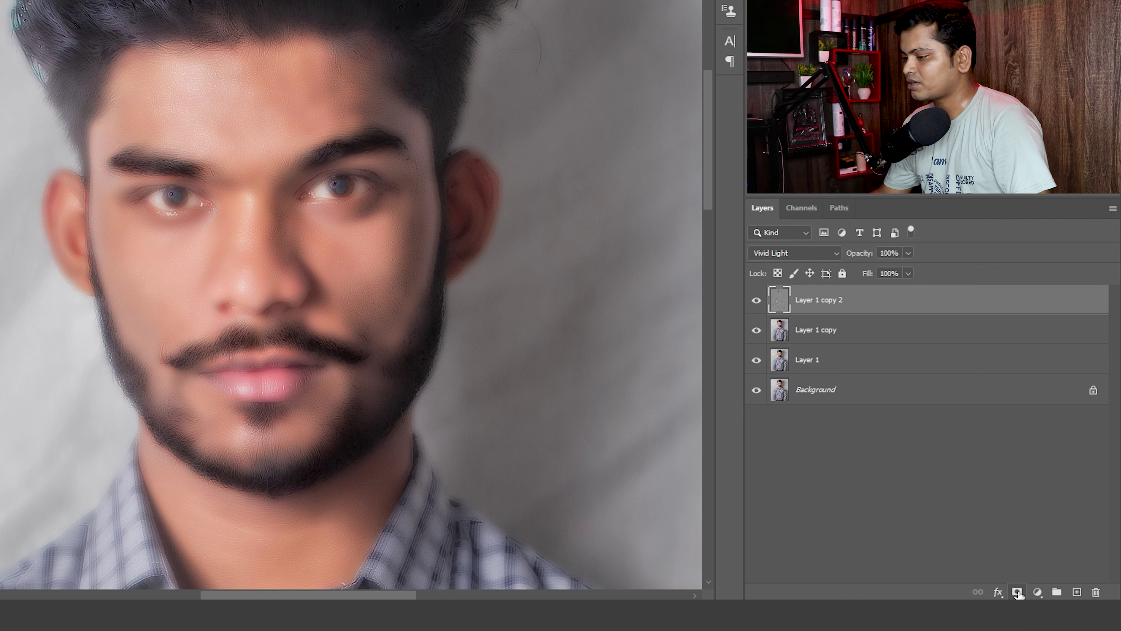
# Add a black mask to Layer 1 copy 2 and brush white over the forehead and left cheek
pyautogui.keyDown('alt'); pyautogui.click(1018, 592); pyautogui.keyUp('alt')
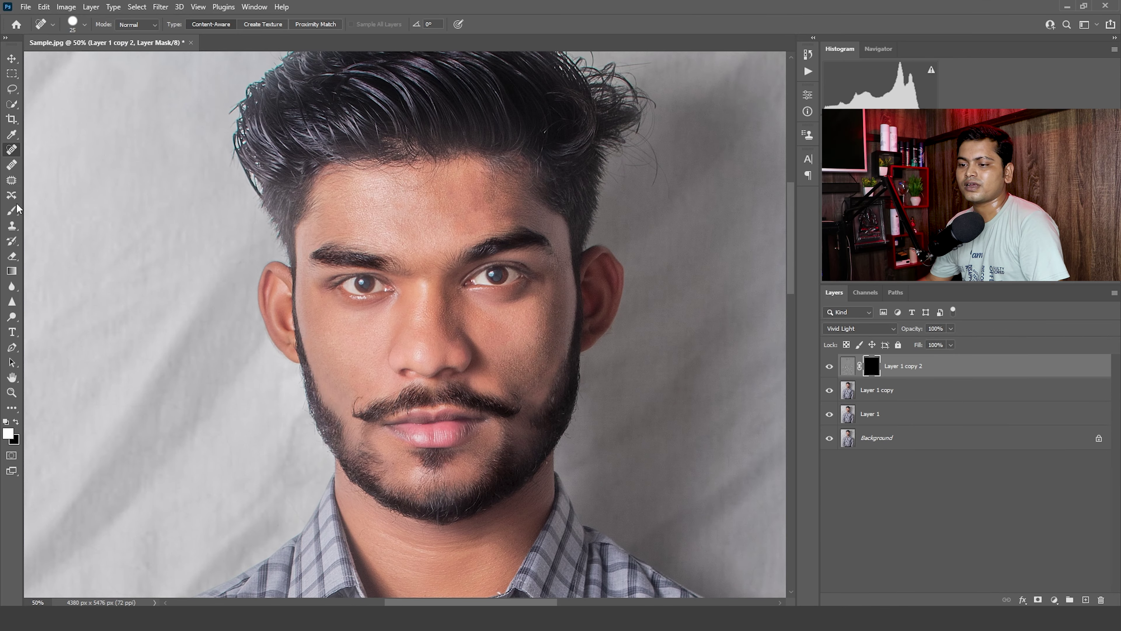
pyautogui.click(12, 213)
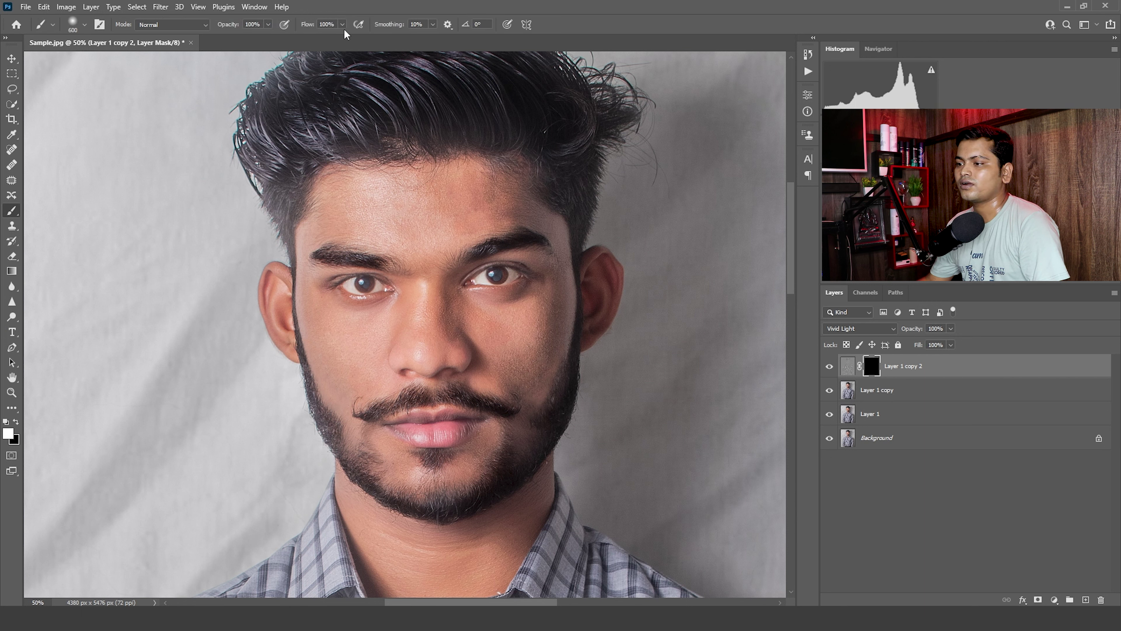
pyautogui.press('[')
pyautogui.press('[')
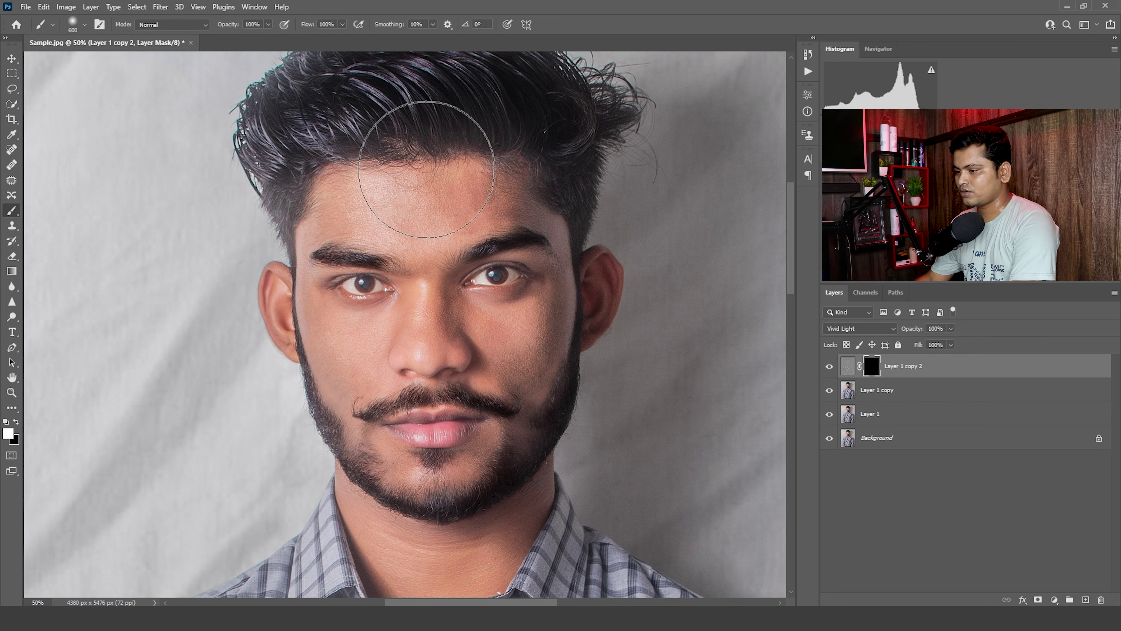
pyautogui.press('[')
pyautogui.press('[')
pyautogui.press('[')
pyautogui.press('[')
pyautogui.press('[')
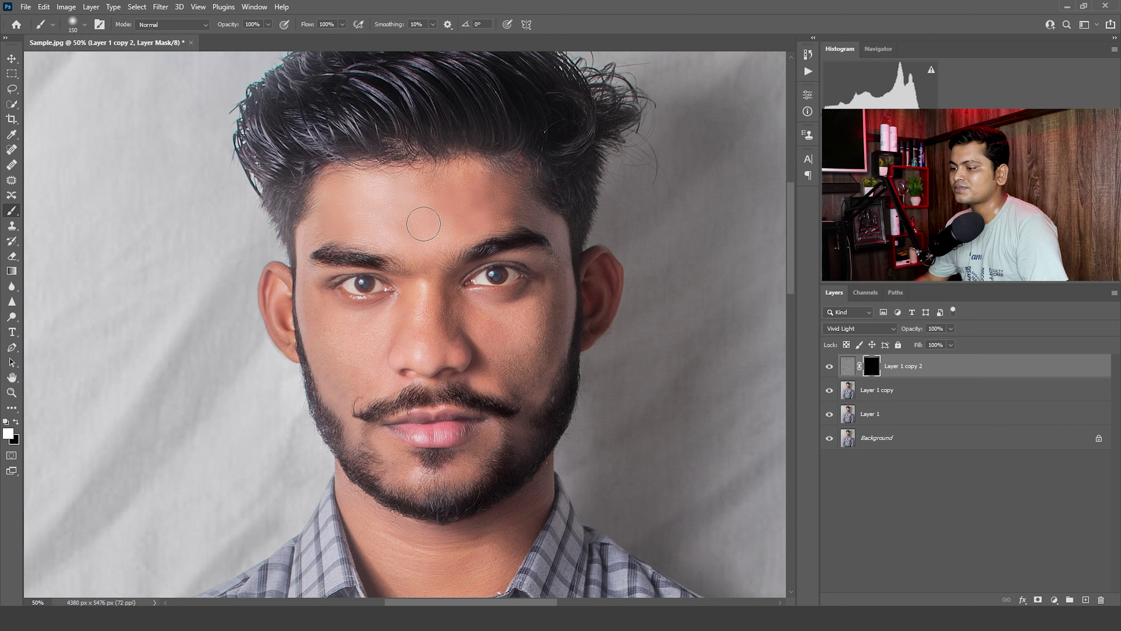
pyautogui.moveTo(429, 200); pyautogui.dragTo(356, 217)
pyautogui.moveTo(354, 338)
pyautogui.mouseDown()
pyautogui.moveTo(327, 363)
pyautogui.moveTo(355, 332)
pyautogui.mouseUp()
# Shrink the brush for the nose and raise the brush flow to 84%
pyautogui.press('[')
pyautogui.press('[')
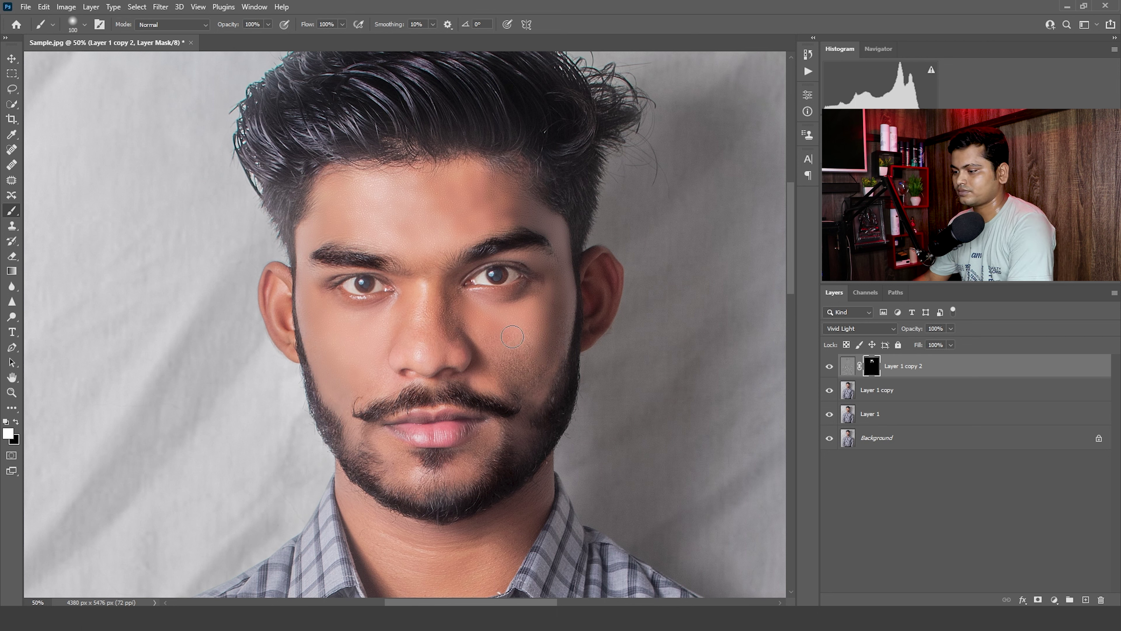
pyautogui.press(']')
pyautogui.press(']')
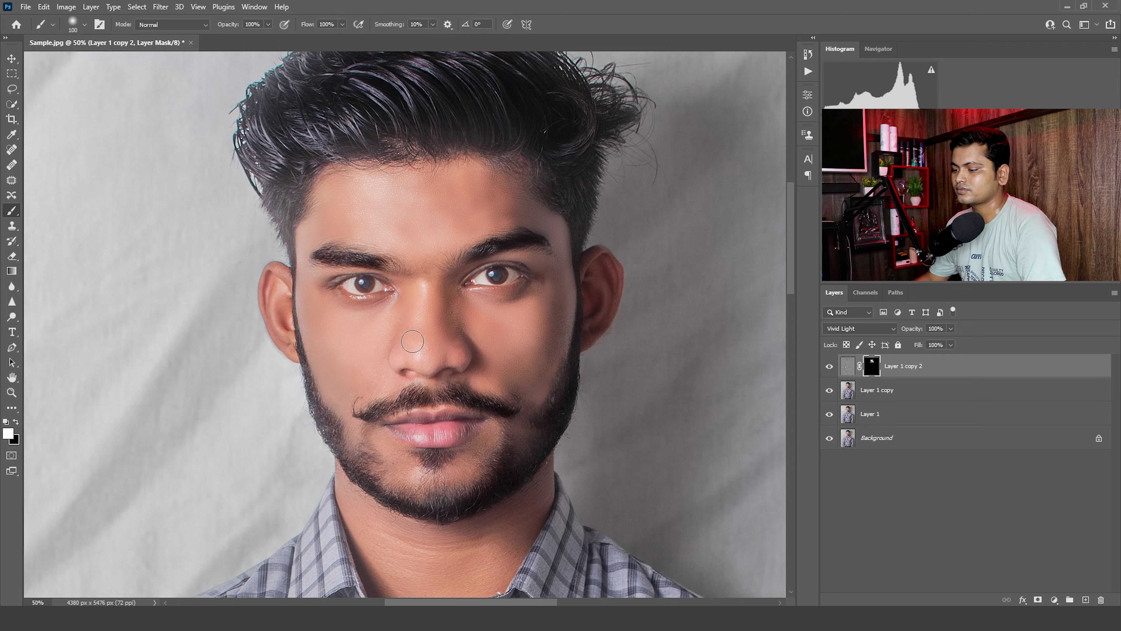
pyautogui.press('[')
pyautogui.press('[')
pyautogui.press('[')
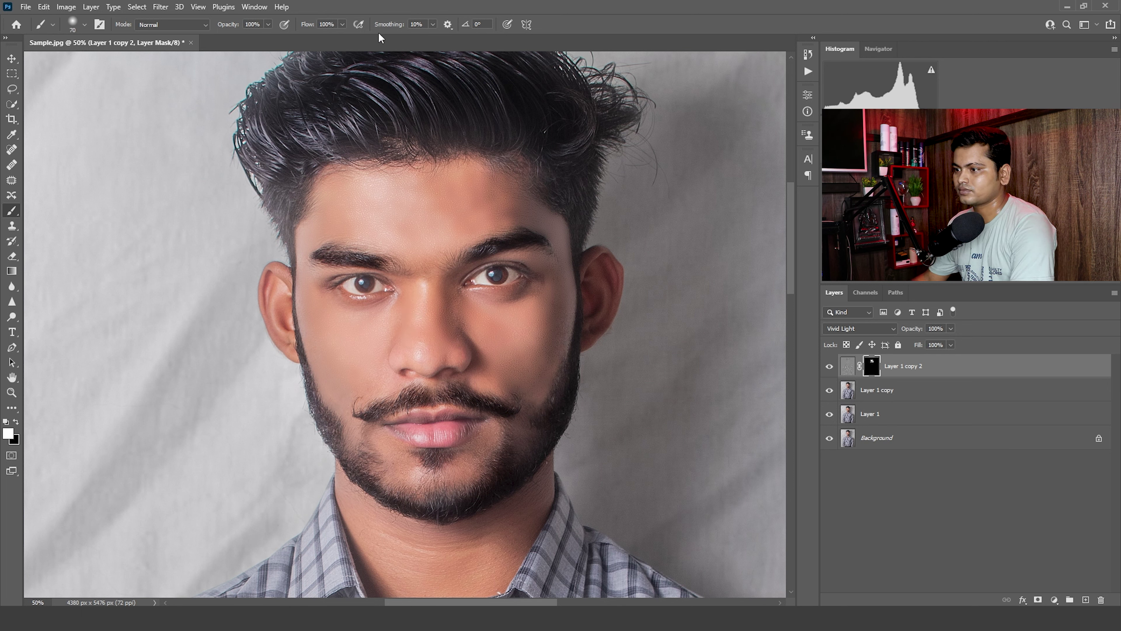
pyautogui.click(342, 25)
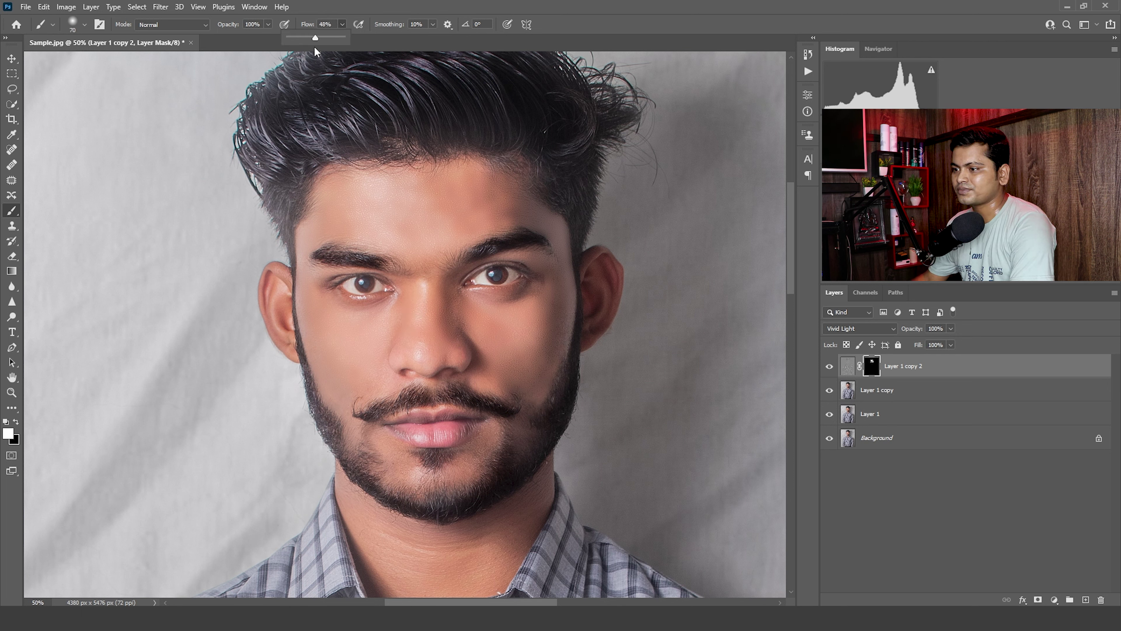
pyautogui.click(461, 327)
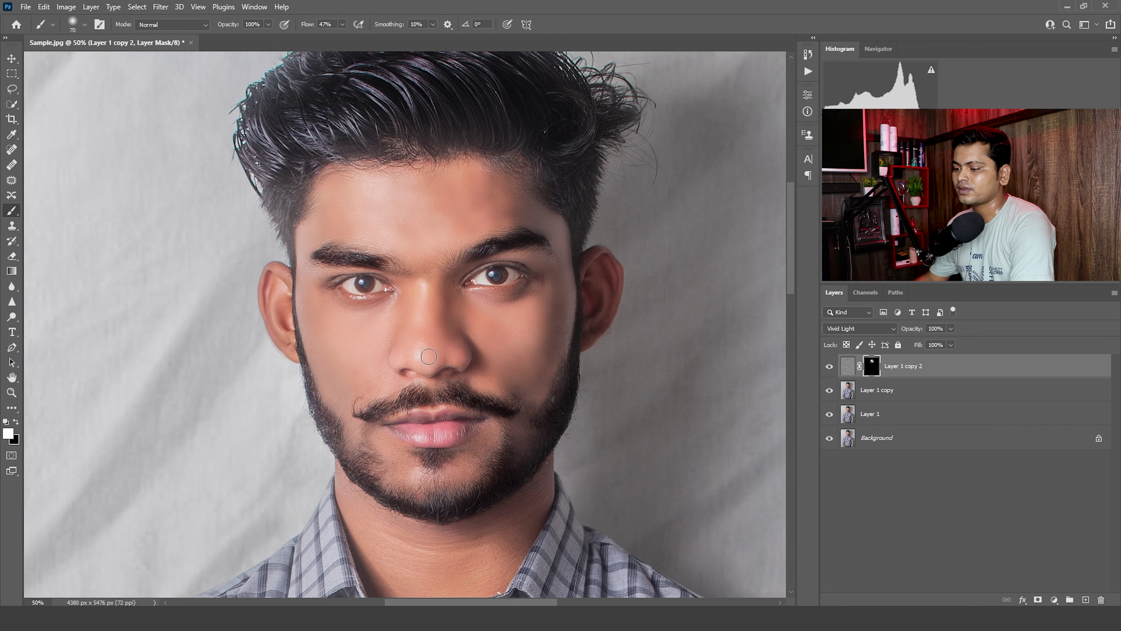
pyautogui.click(342, 24)
pyautogui.moveTo(342, 38); pyautogui.dragTo(363, 38)
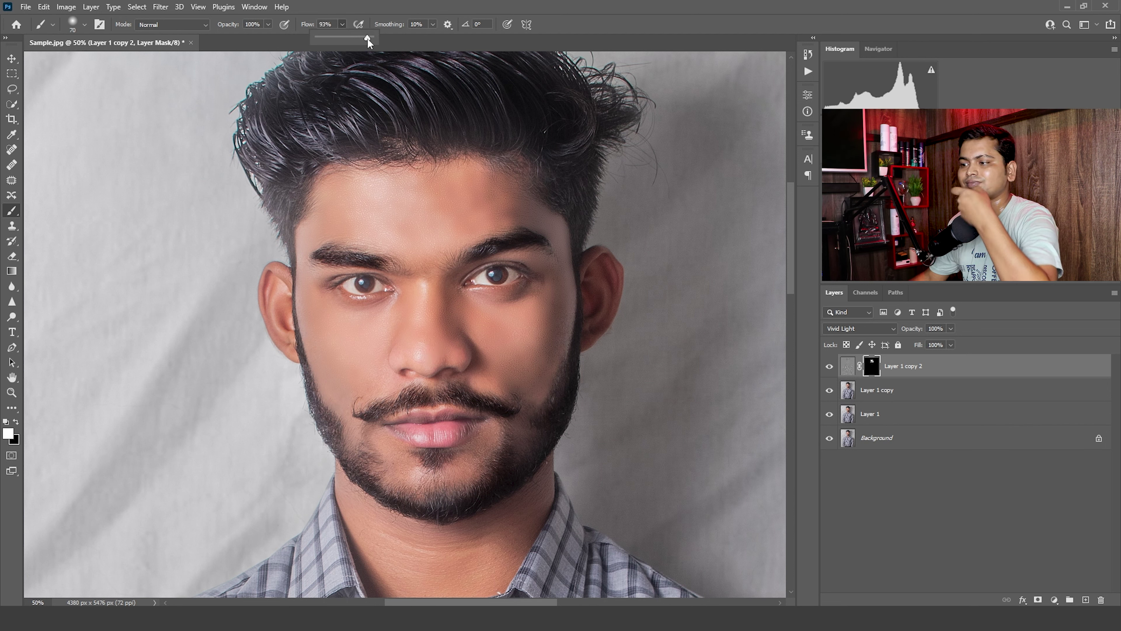
pyautogui.click(455, 472)
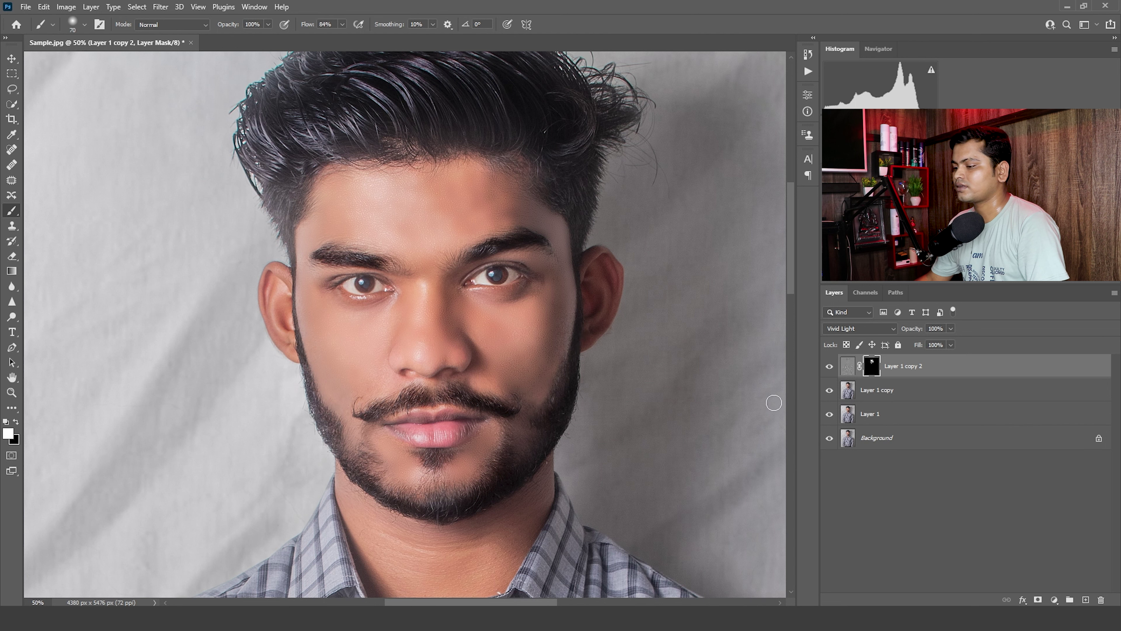
# Toggle Layer 1 copy 2's visibility to compare the photo with and without smoothing
pyautogui.click(830, 366)
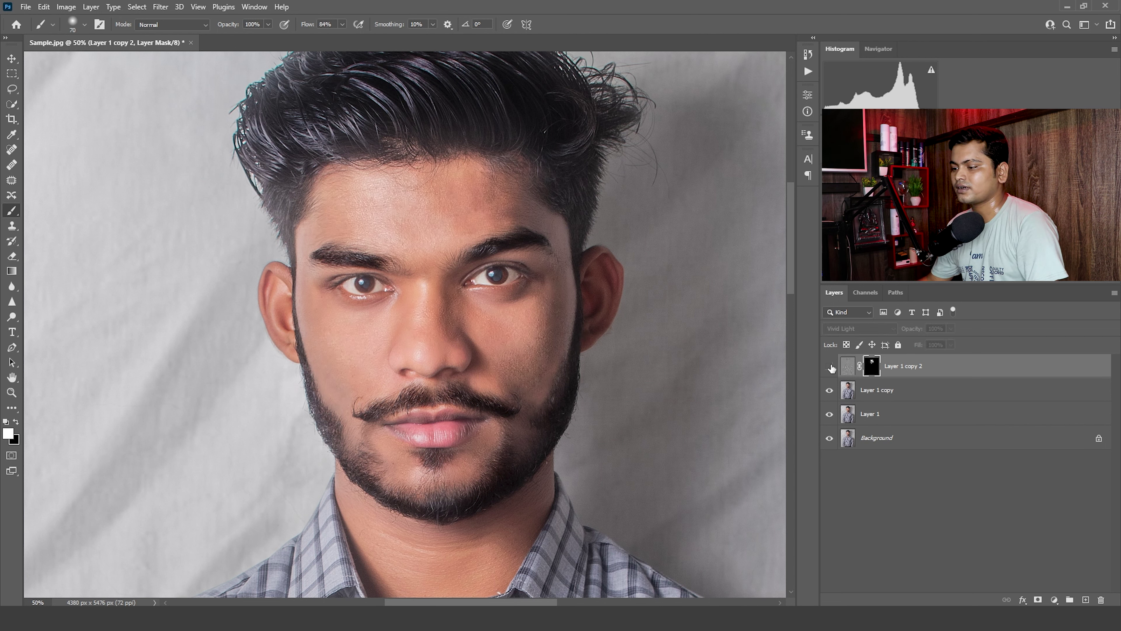
pyautogui.click(830, 366)
pyautogui.click(830, 367)
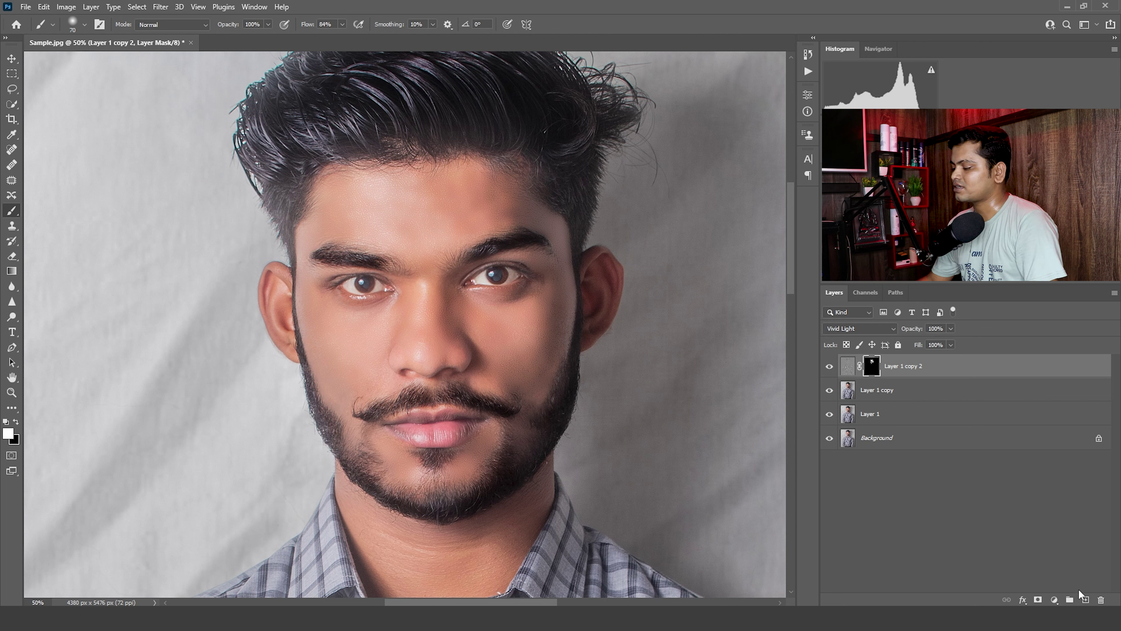
# Add a new Layer 2 above Layer 1 copy 2 with Soft Light blending
pyautogui.click(1086, 599)
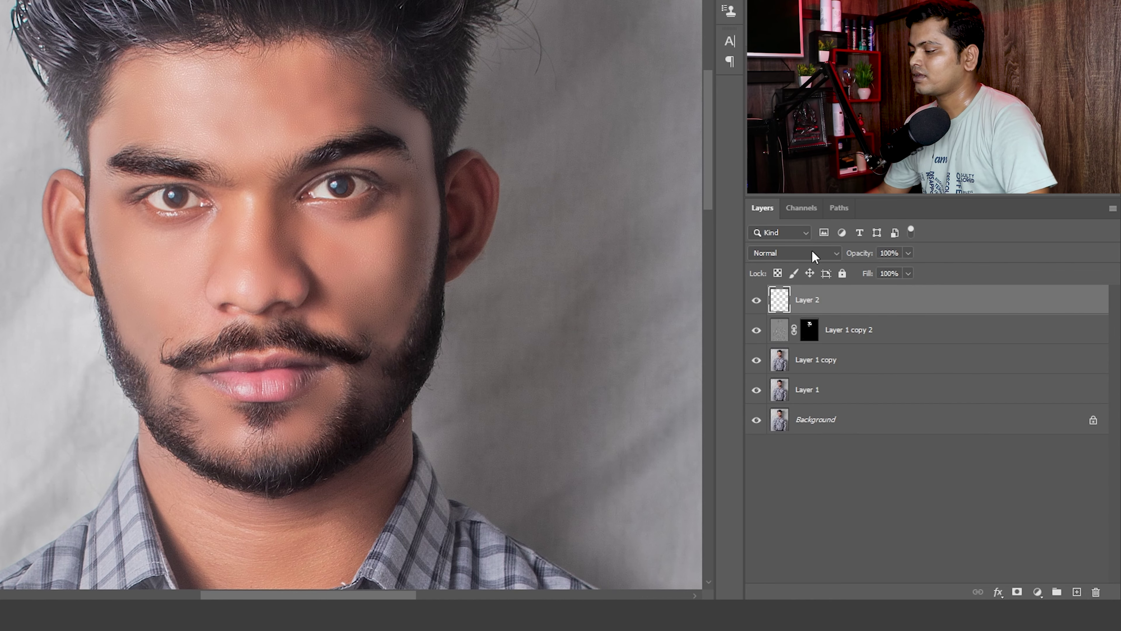
pyautogui.click(804, 257)
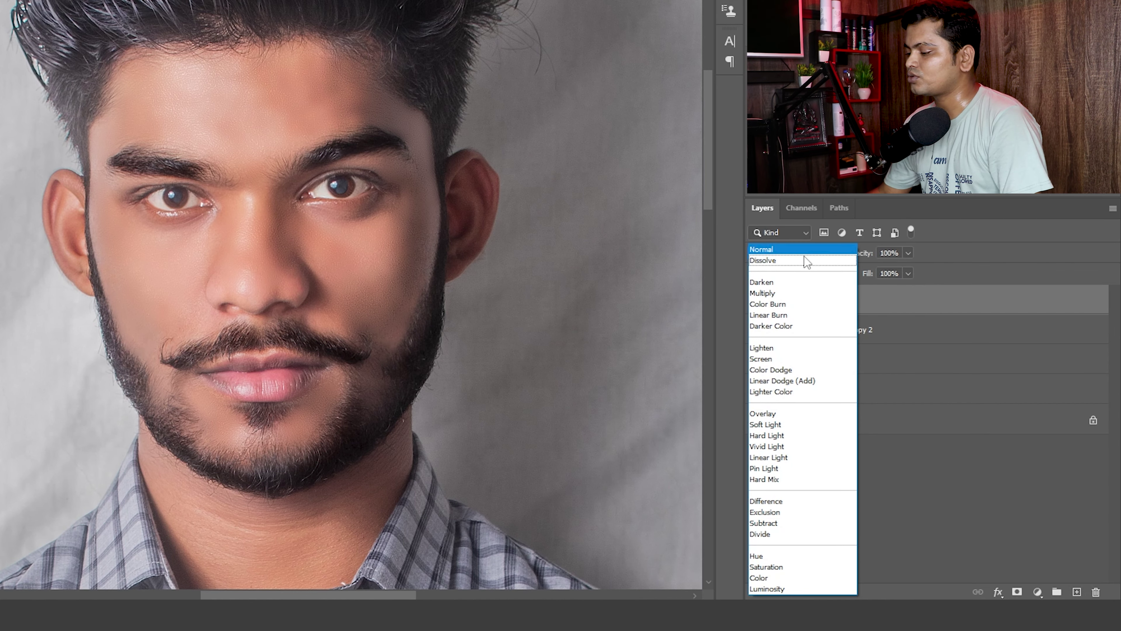
pyautogui.click(766, 424)
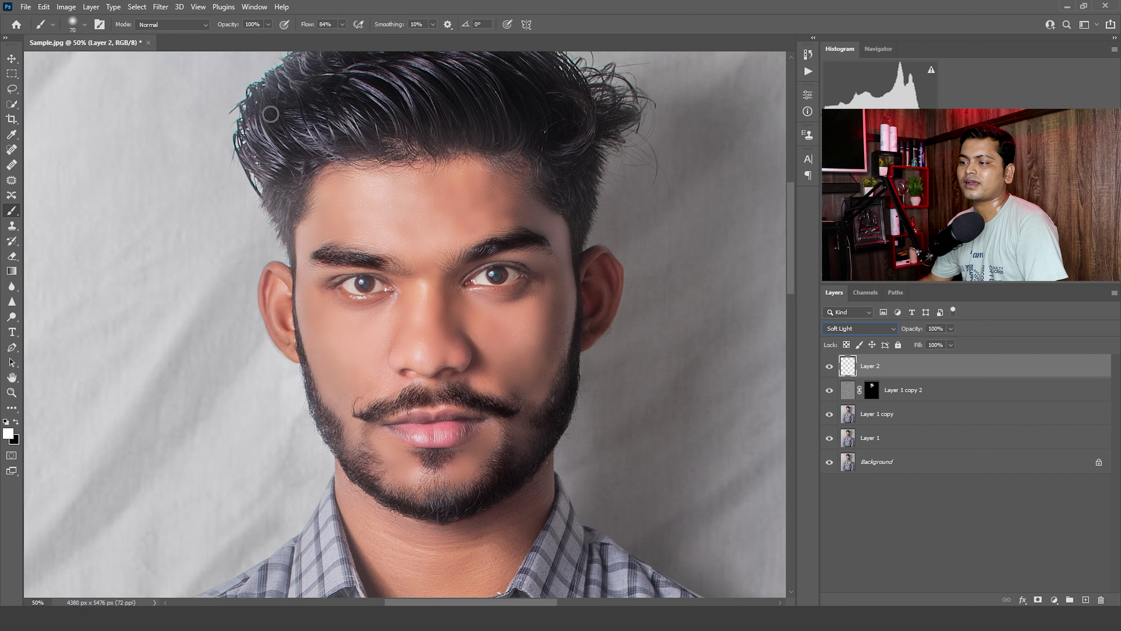
# Paint faint dodge-and-burn strokes on Layer 2 at 2% flow and size 150
pyautogui.click(328, 23)
pyautogui.write('2')
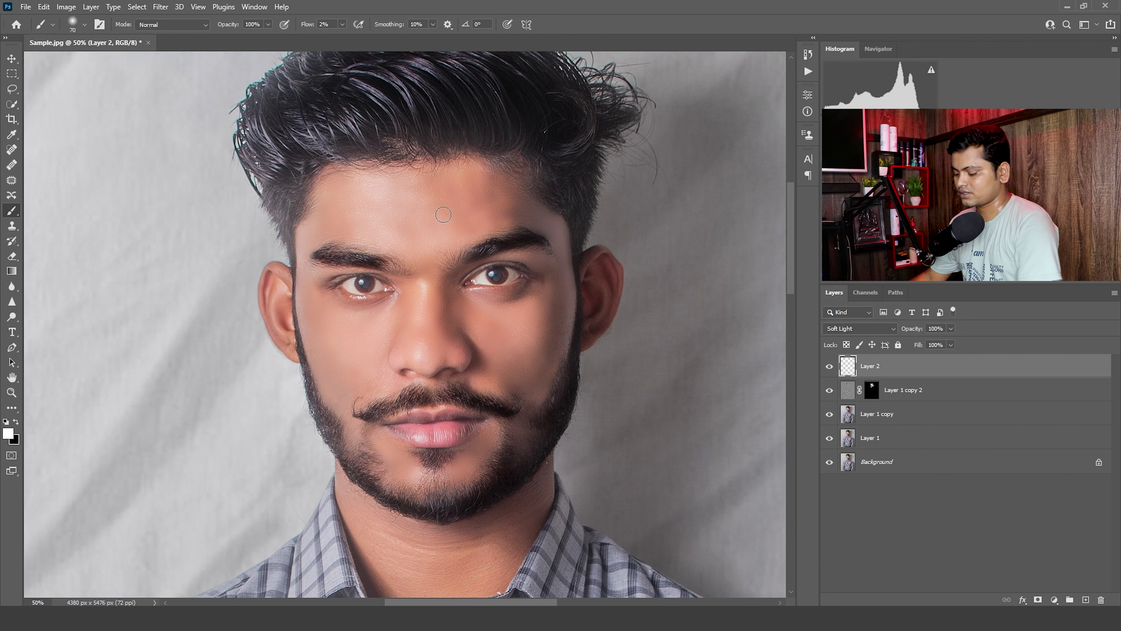
pyautogui.press(']')
pyautogui.press(']')
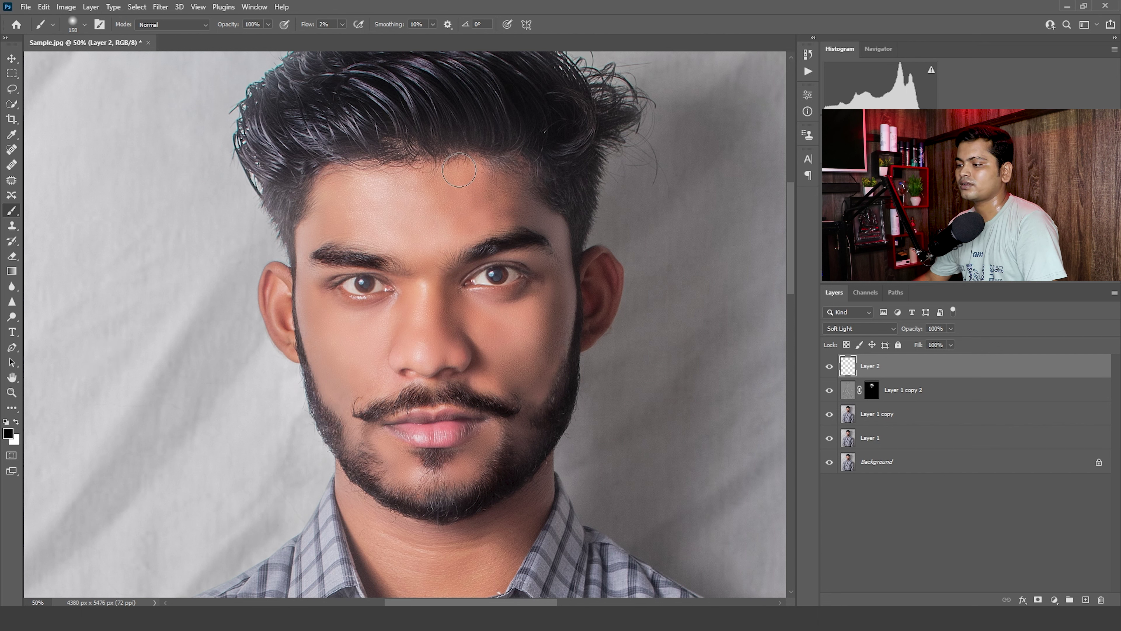
pyautogui.press('x')
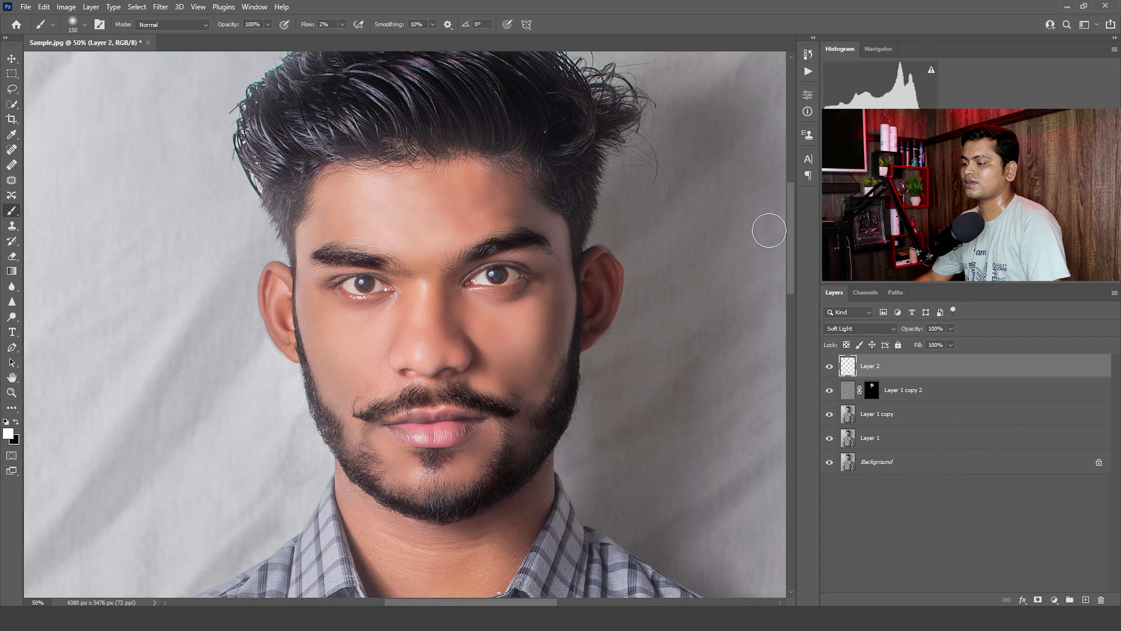
pyautogui.hotkey('ctrl', '0')
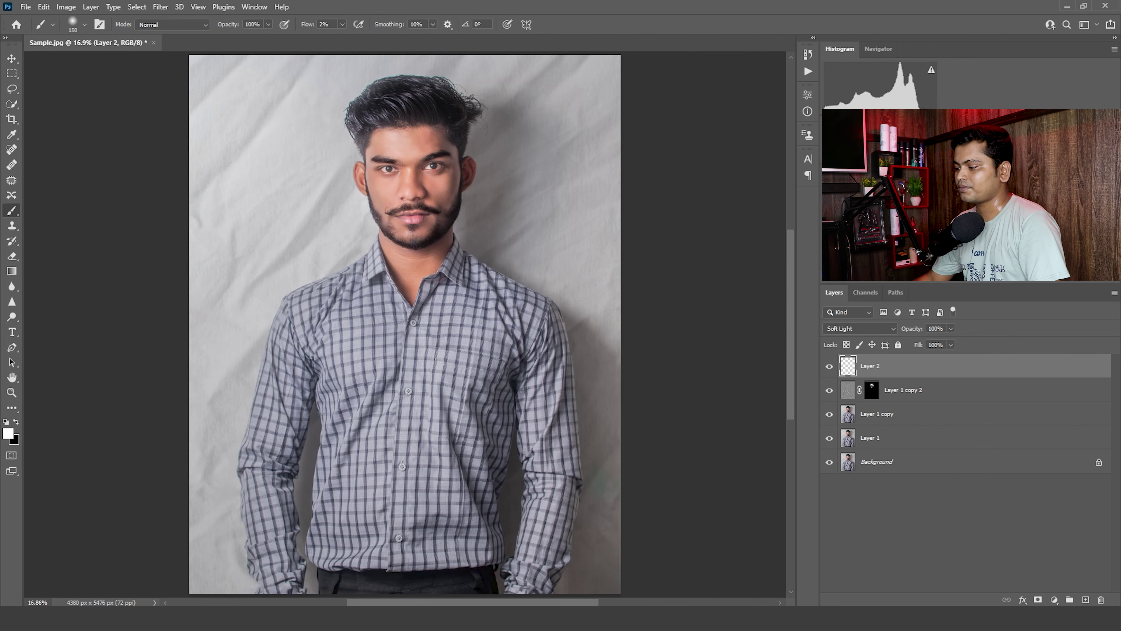
# Zoom to 33.3% on the face and select Layer 2 down through Layer 1 together
pyautogui.hotkey('ctrl', '+')
pyautogui.hotkey('ctrl', '+')
pyautogui.moveTo(588, 260); pyautogui.dragTo(568, 503)
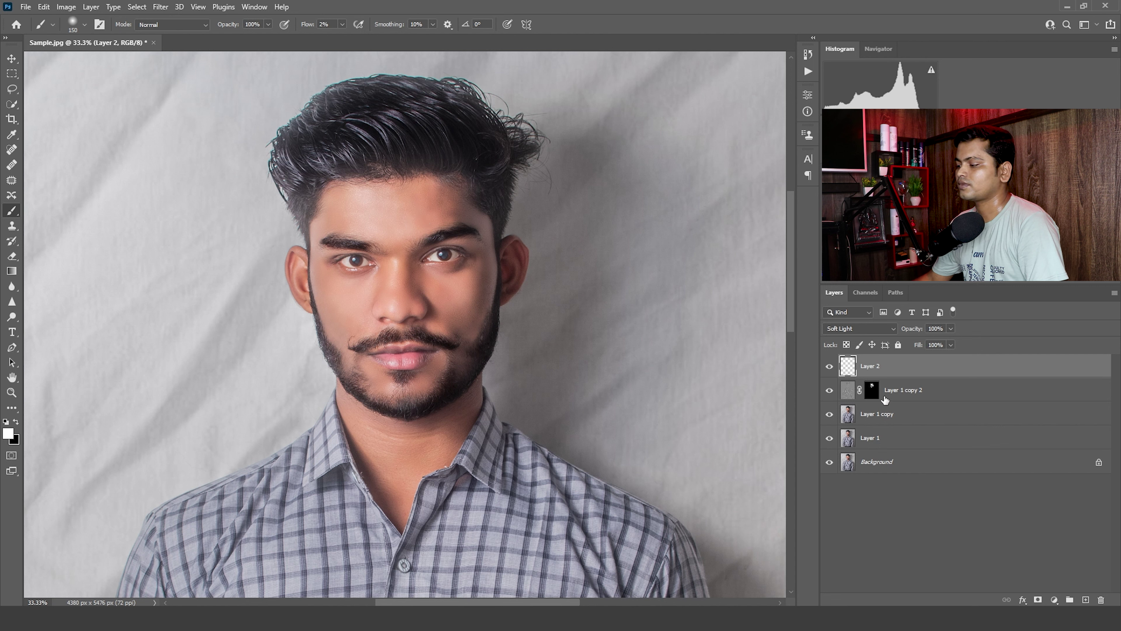
pyautogui.keyDown('shift'); pyautogui.click(900, 439); pyautogui.keyUp('shift')
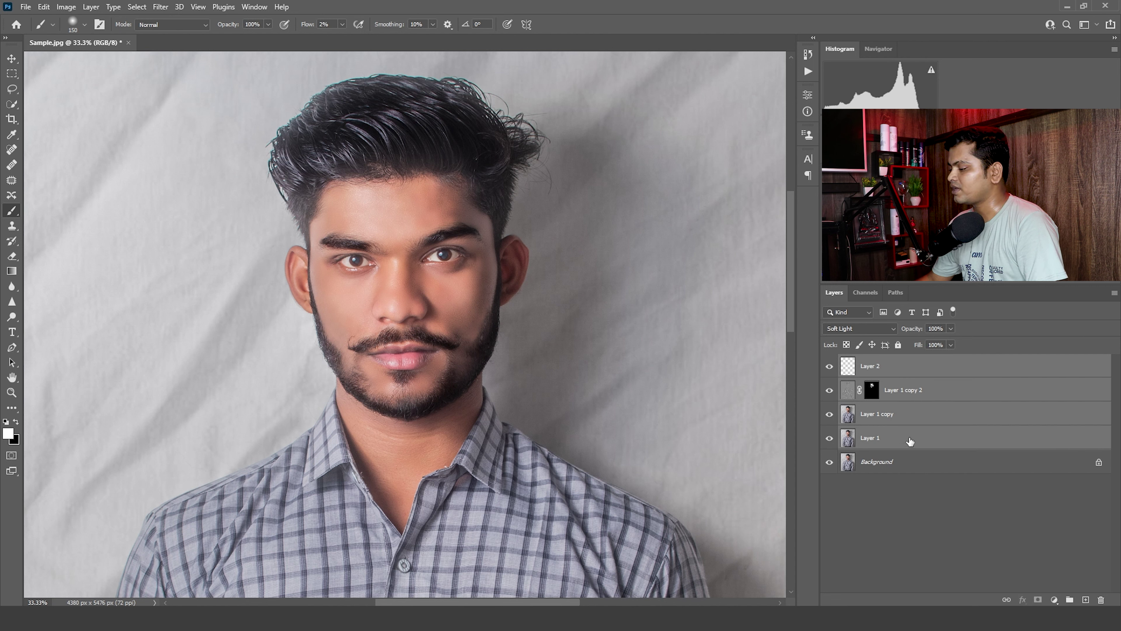
pyautogui.rightClick(910, 439)
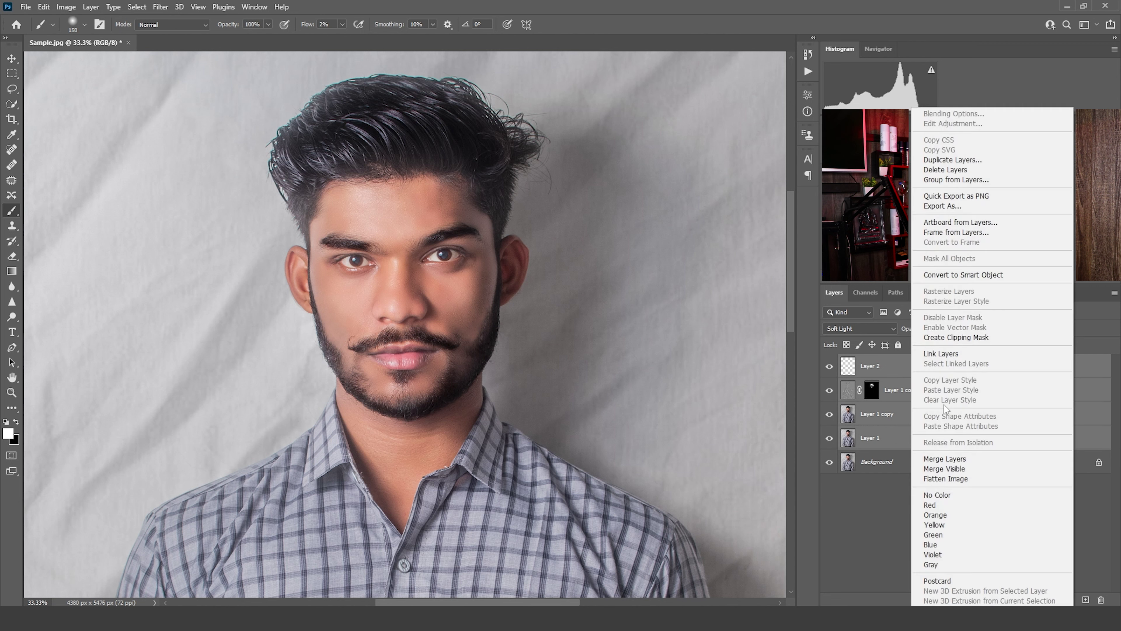
# Merge the selected layers into Layer 2, compare its visibility, and duplicate it as Layer 2 copy
pyautogui.click(948, 463)
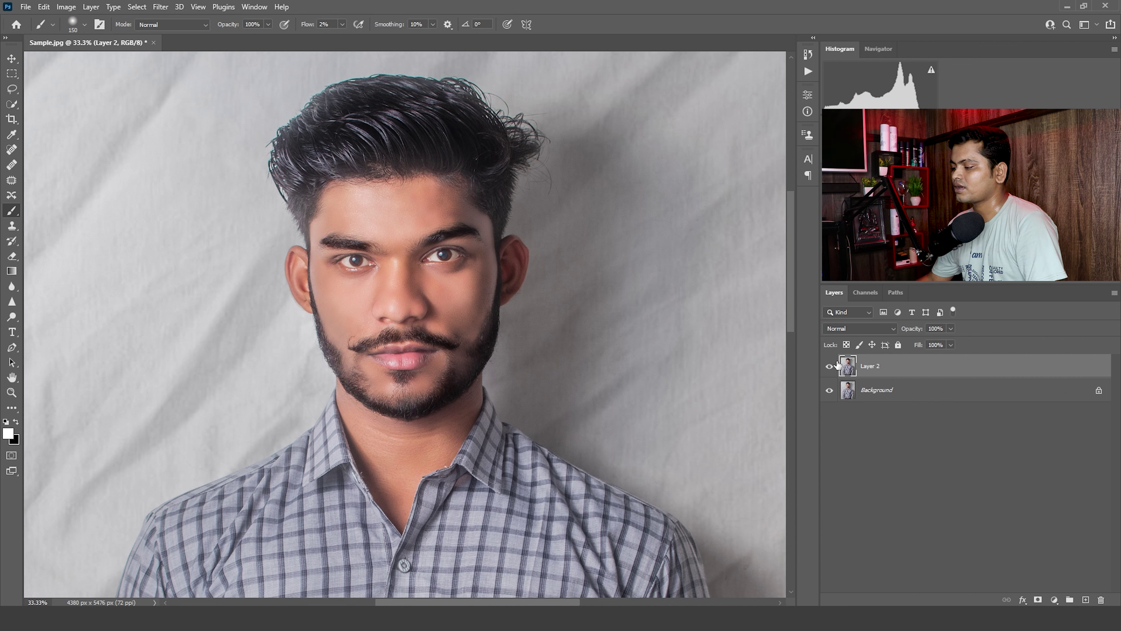
pyautogui.click(831, 370)
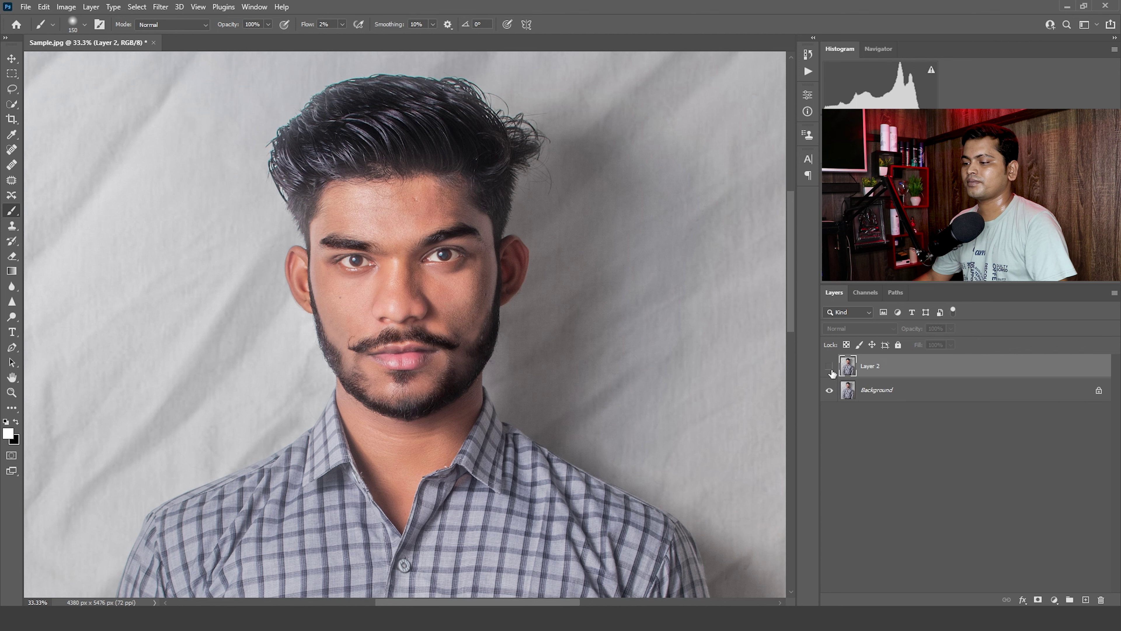
pyautogui.click(830, 367)
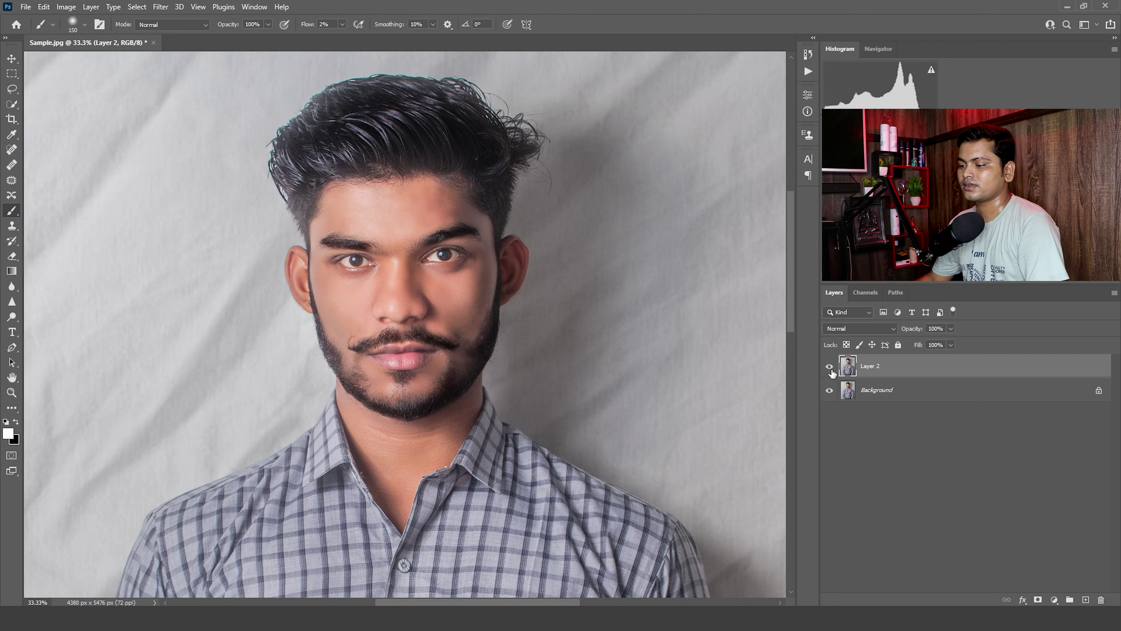
pyautogui.click(830, 366)
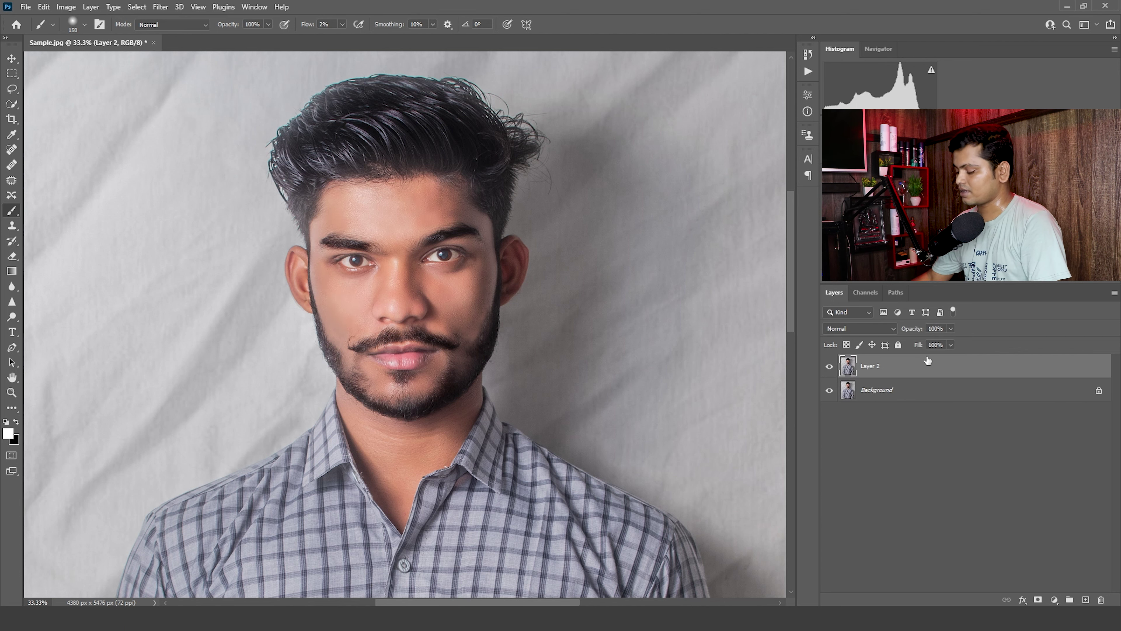
pyautogui.hotkey('ctrl', '0')
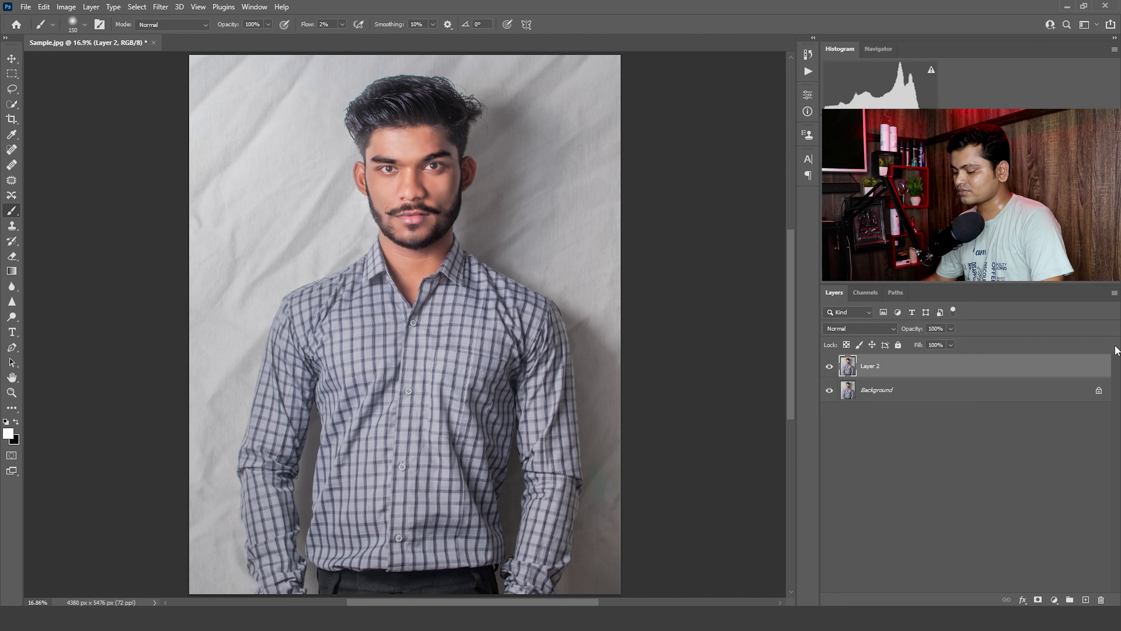
pyautogui.hotkey('ctrl', 'j')
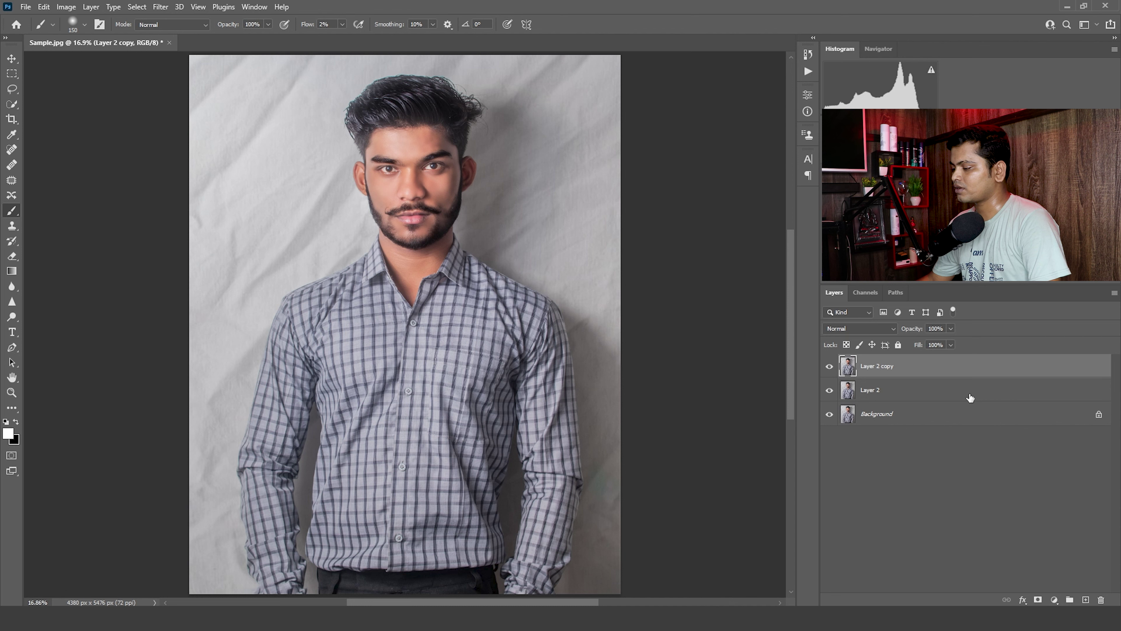
# Add a new Layer 3 above Layer 2, fill it with solid blue 012afb, and reselect Layer 2 copy
pyautogui.click(916, 398)
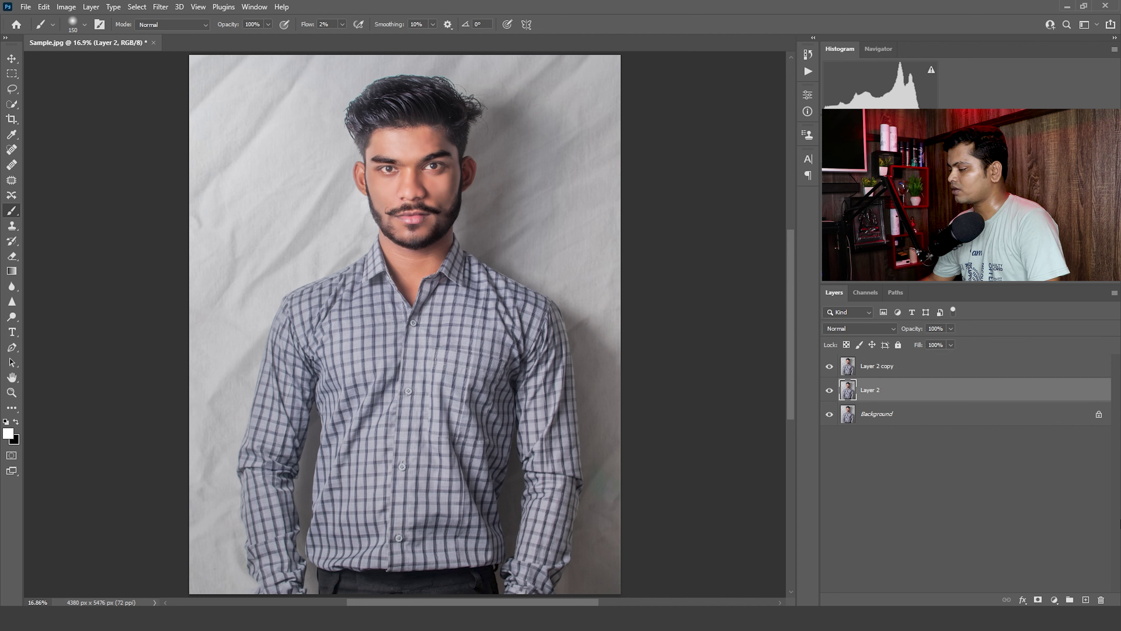
pyautogui.click(1086, 600)
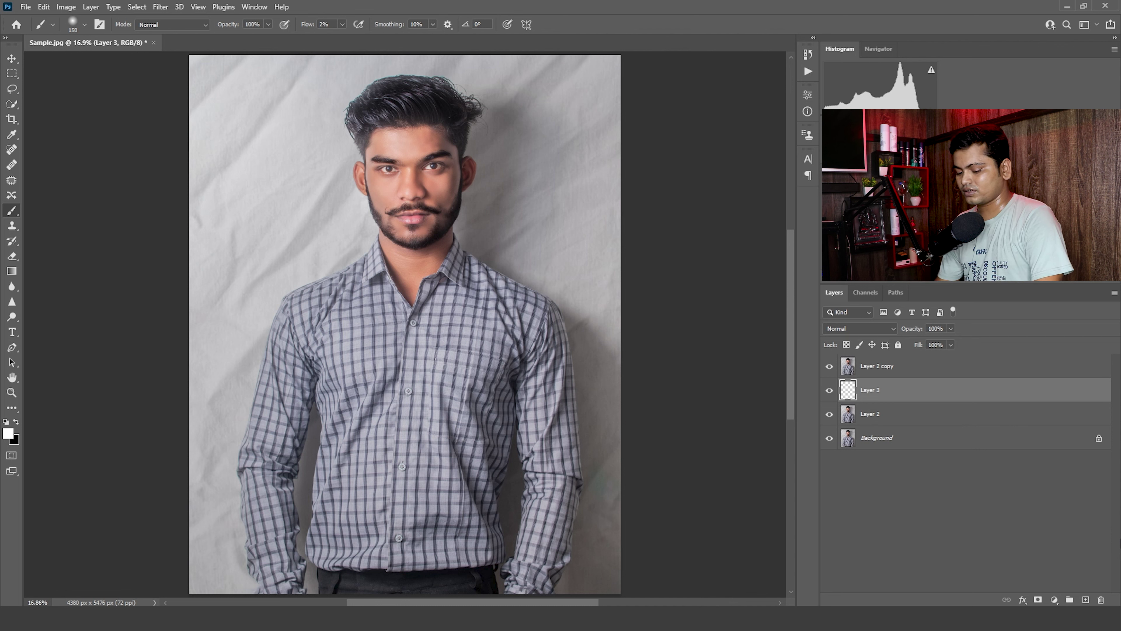
pyautogui.hotkey('shift', 'F5')
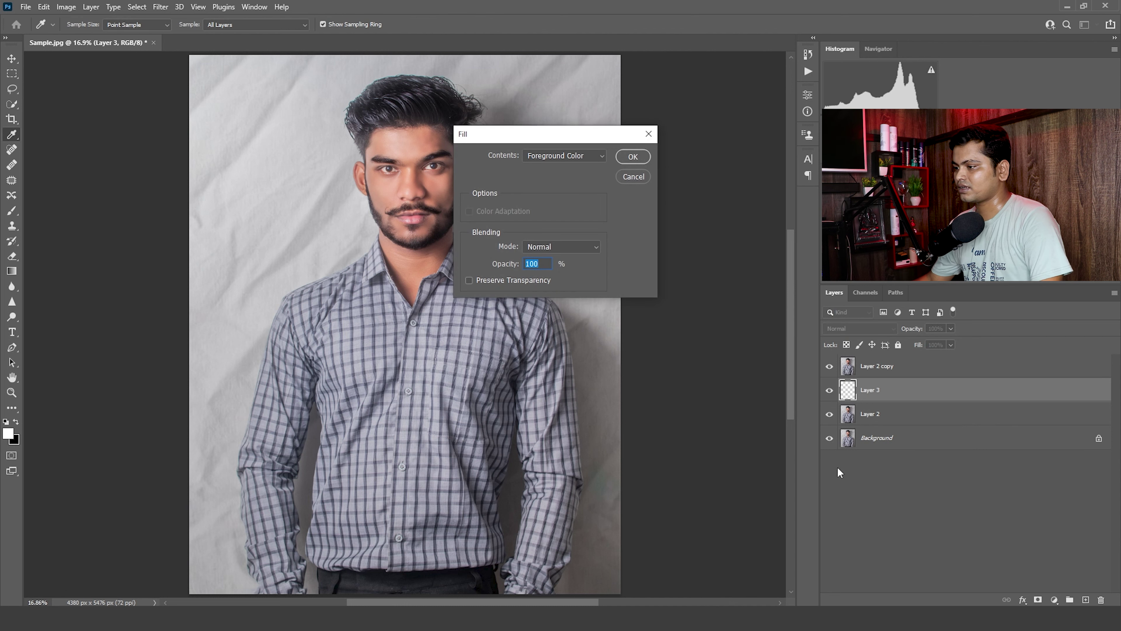
pyautogui.click(565, 156)
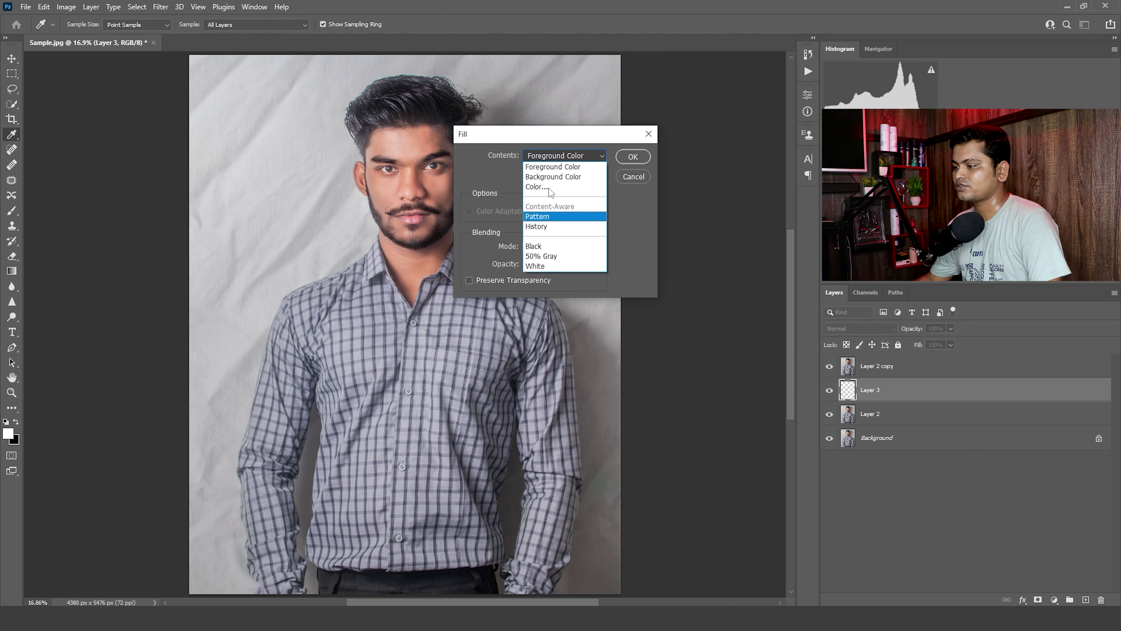
pyautogui.click(552, 184)
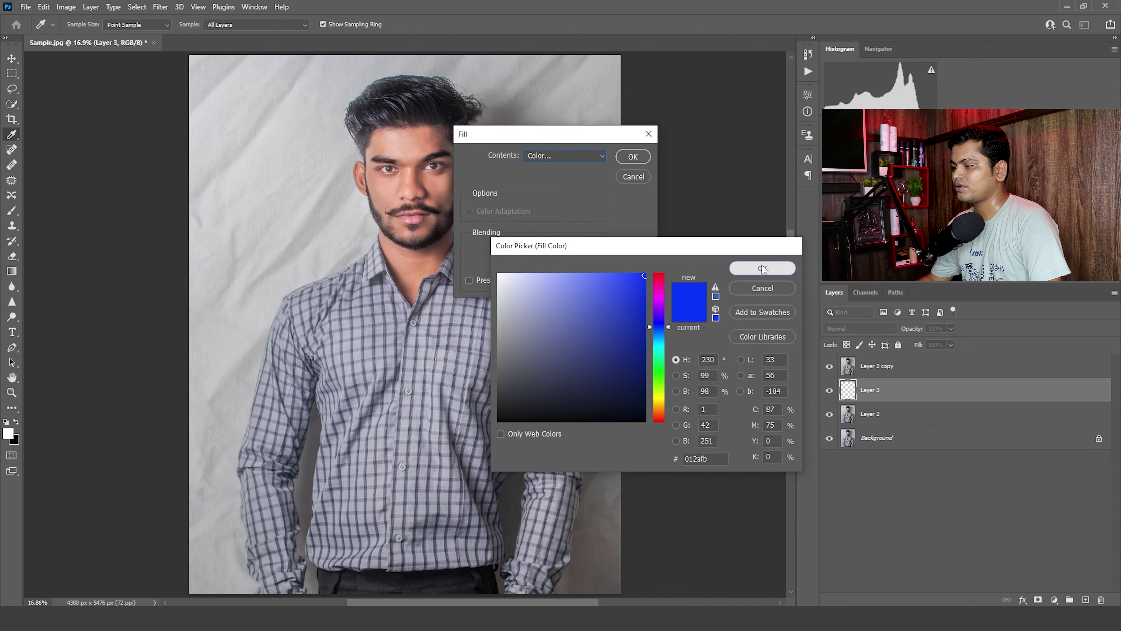
pyautogui.click(742, 268)
pyautogui.click(633, 156)
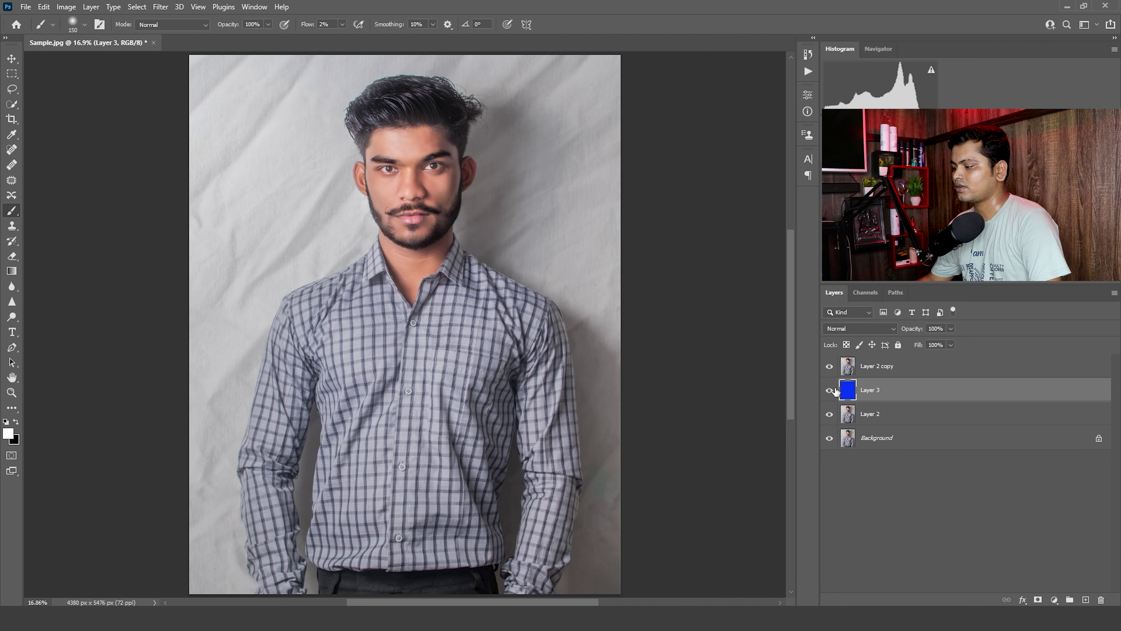
pyautogui.click(841, 370)
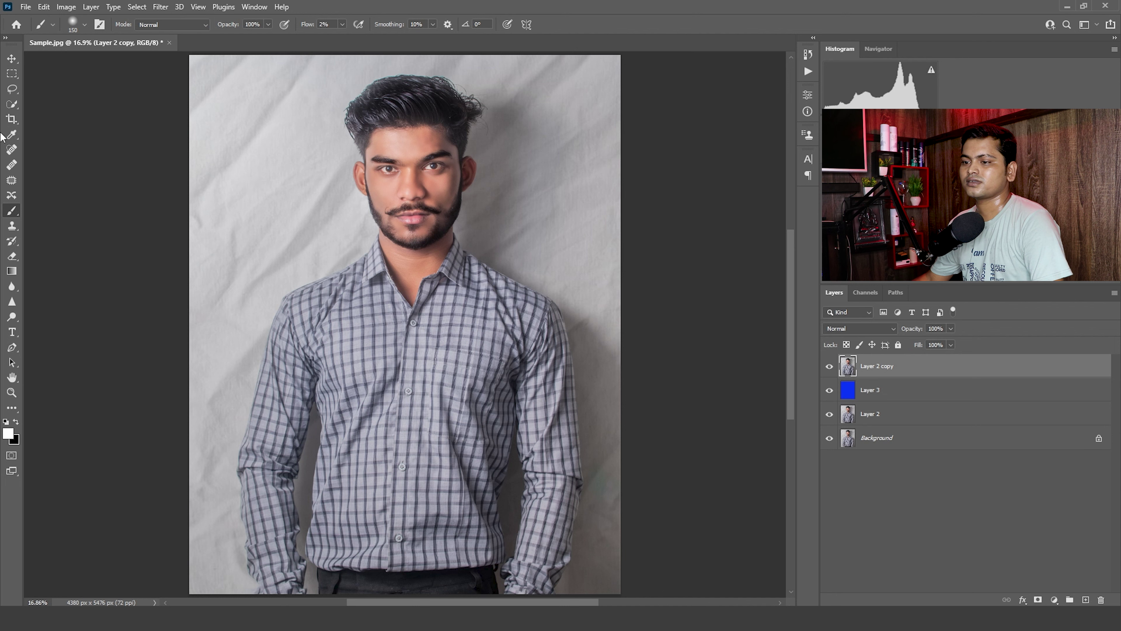
# Mask Layer 2 copy with a Select Subject selection and invert the mask with Ctrl+I
pyautogui.click(12, 104)
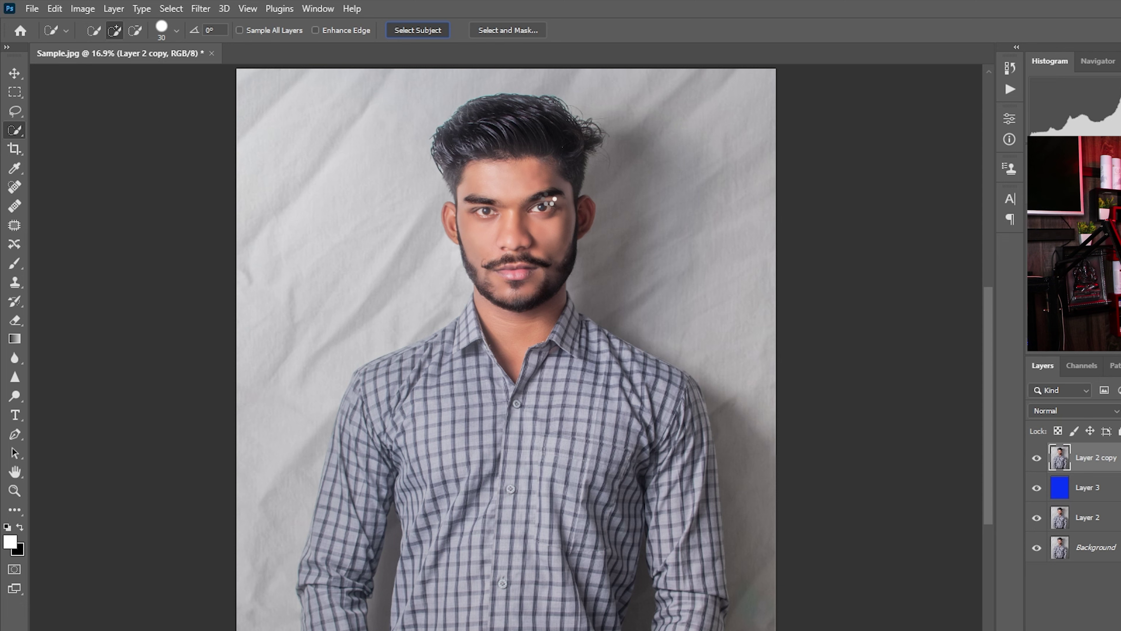
pyautogui.click(418, 30)
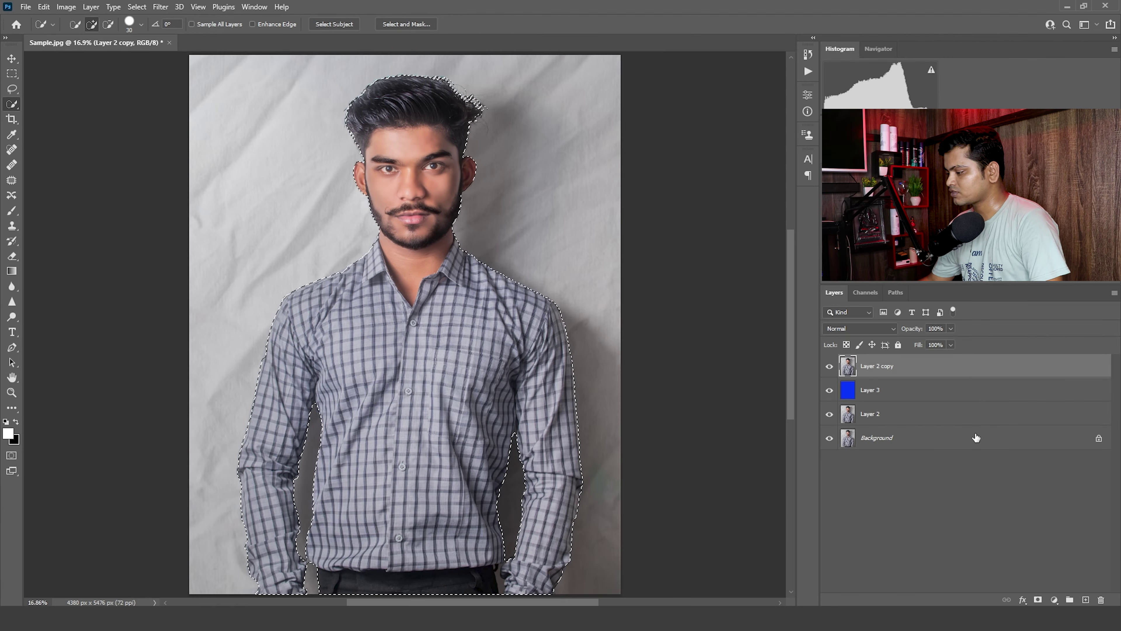
pyautogui.keyDown('alt'); pyautogui.click(1038, 600); pyautogui.keyUp('alt')
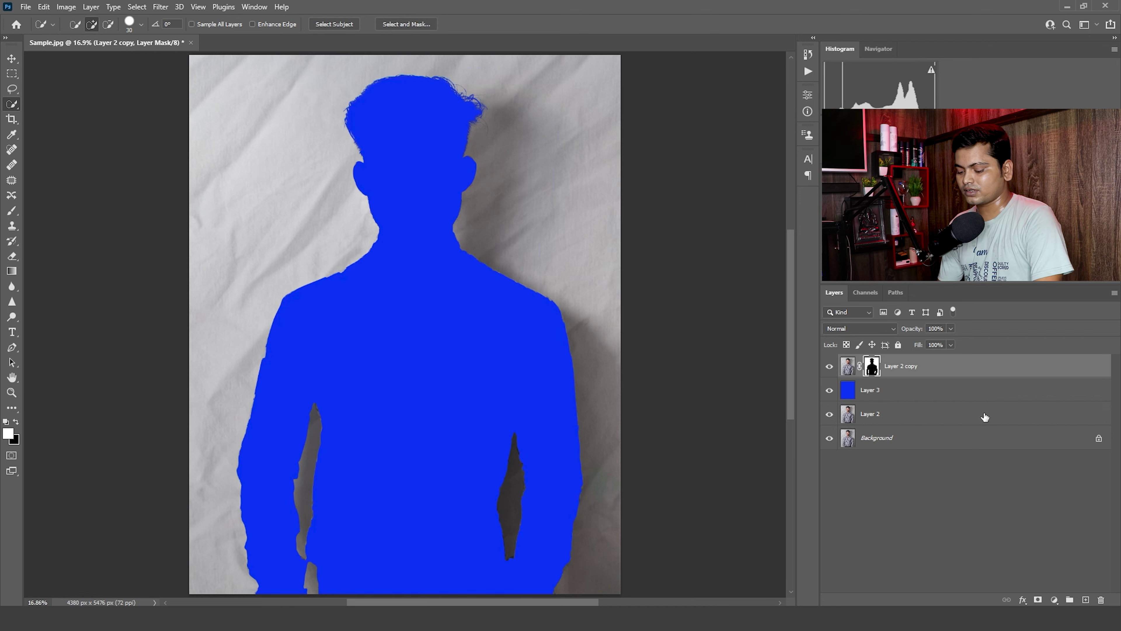
pyautogui.hotkey('ctrl', 'i')
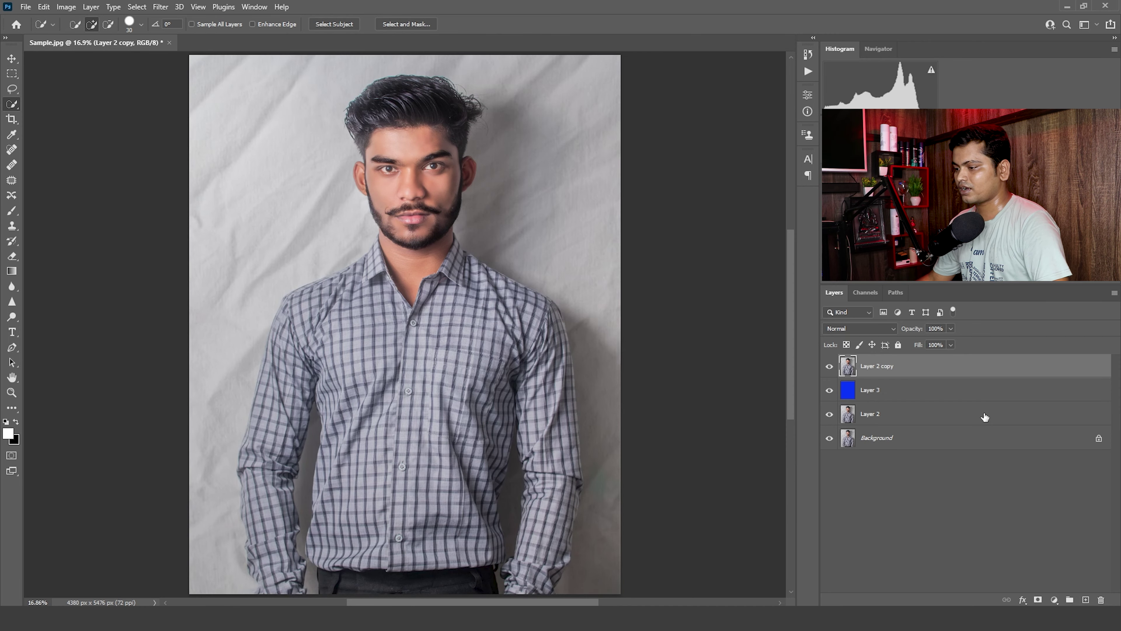
# Undo the blue fill and delete the blue Layer 3
pyautogui.hotkey('ctrl', 'z')
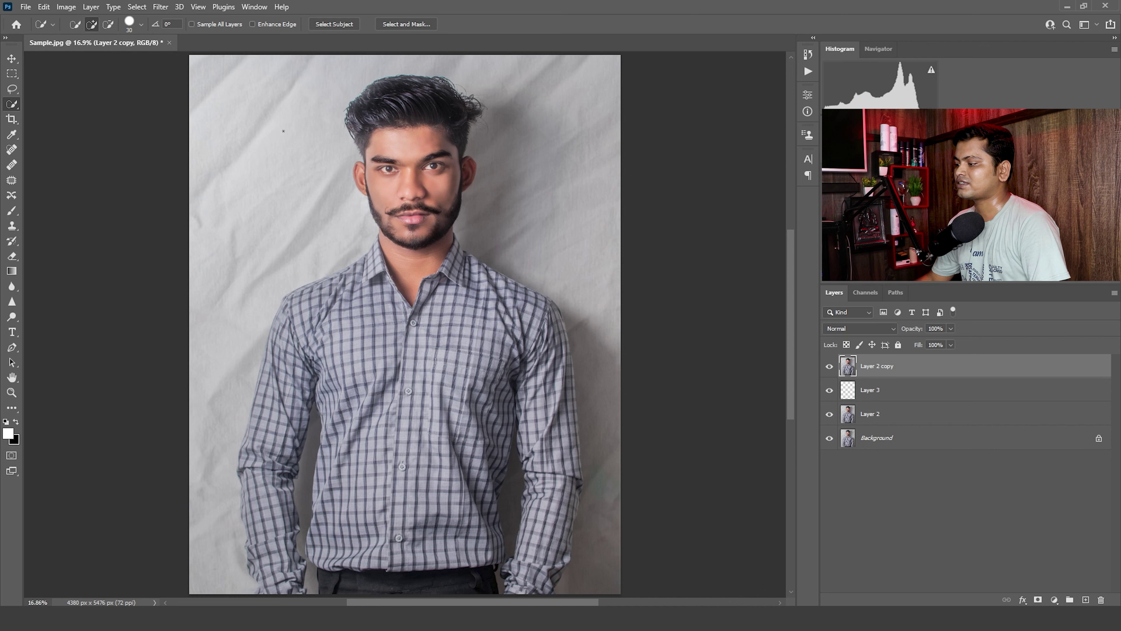
pyautogui.click(868, 389)
pyautogui.press('Delete')
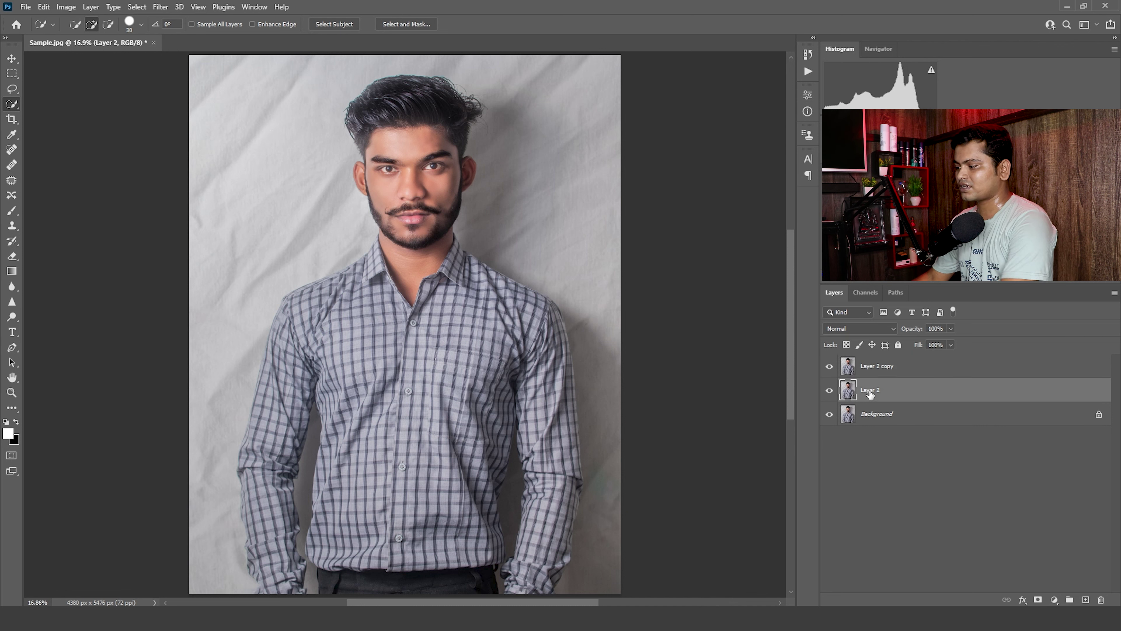
# Select the man on Layer 2 copy and inspect his edges in Select and Mask
pyautogui.click(844, 367)
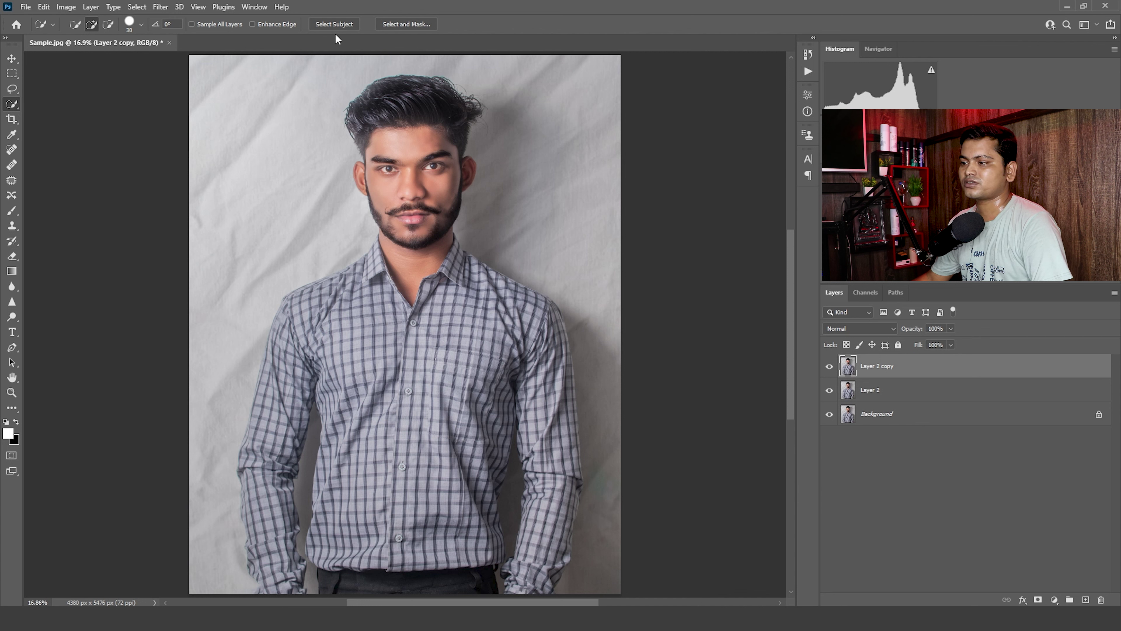
pyautogui.click(334, 25)
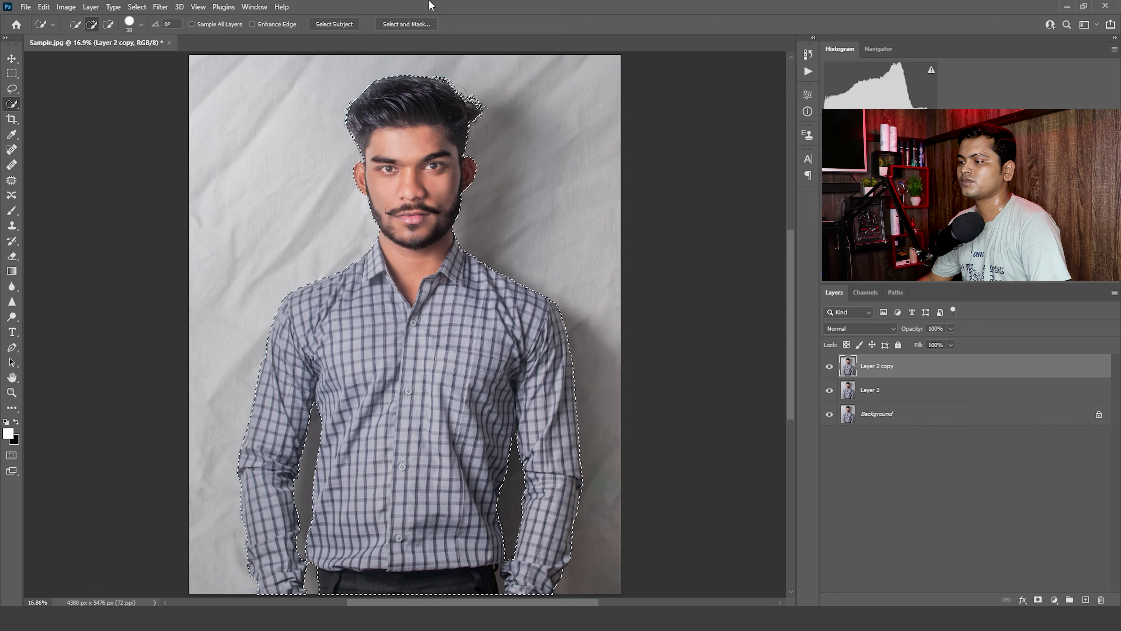
pyautogui.click(403, 22)
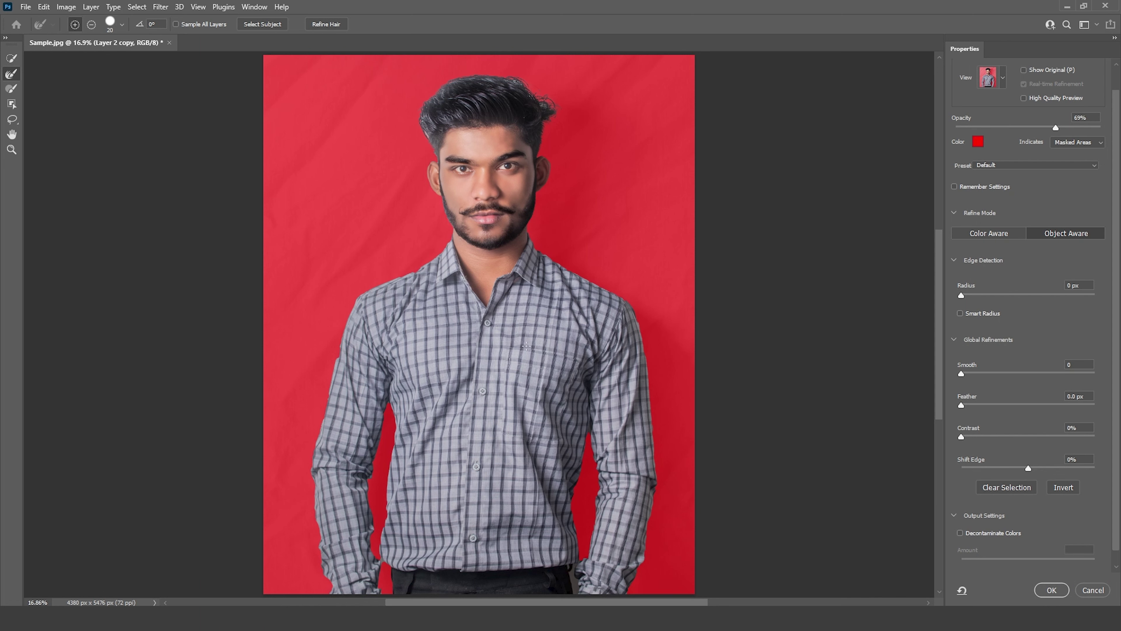
pyautogui.hotkey('ctrl', '+')
pyautogui.hotkey('ctrl', '+')
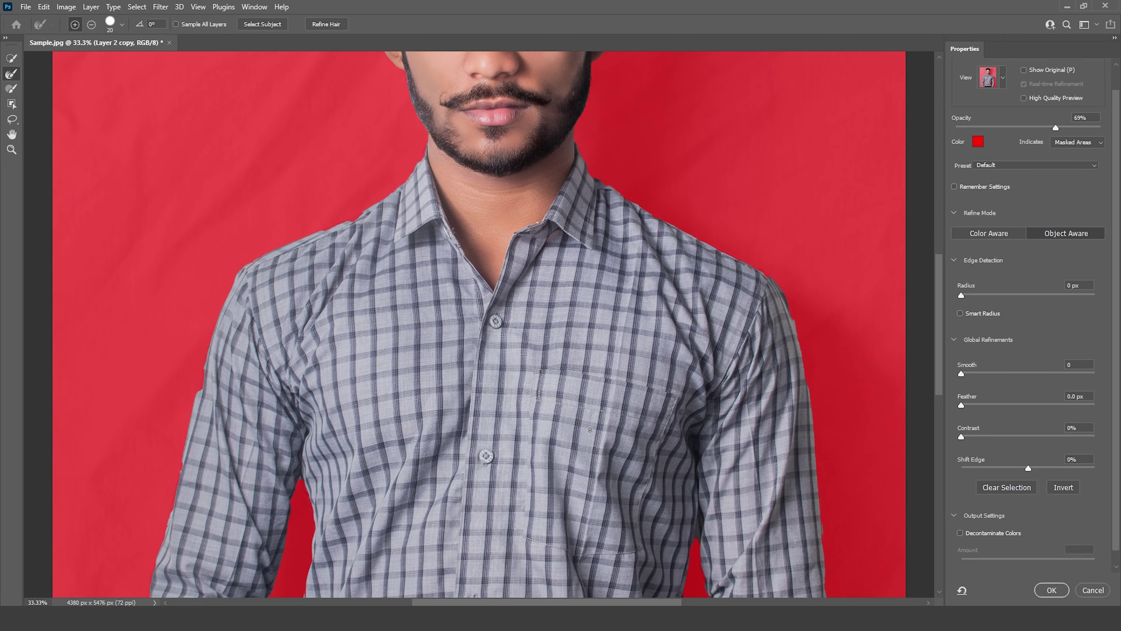
pyautogui.moveTo(519, 444); pyautogui.dragTo(506, 180)
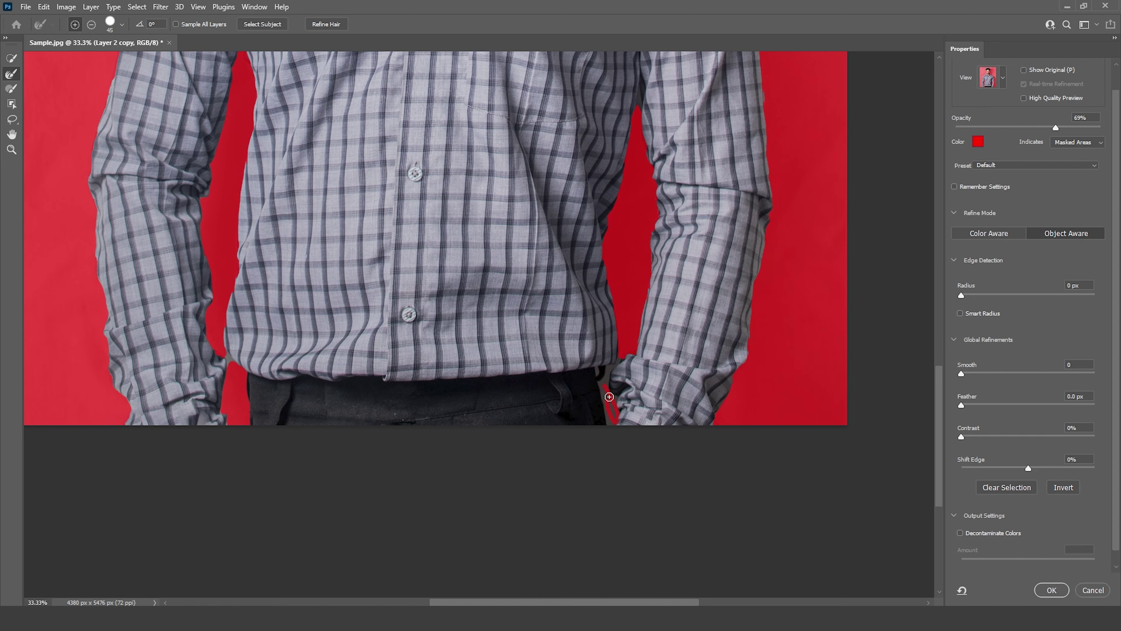
pyautogui.hotkey('ctrl', '+')
pyautogui.moveTo(621, 401); pyautogui.dragTo(563, 270)
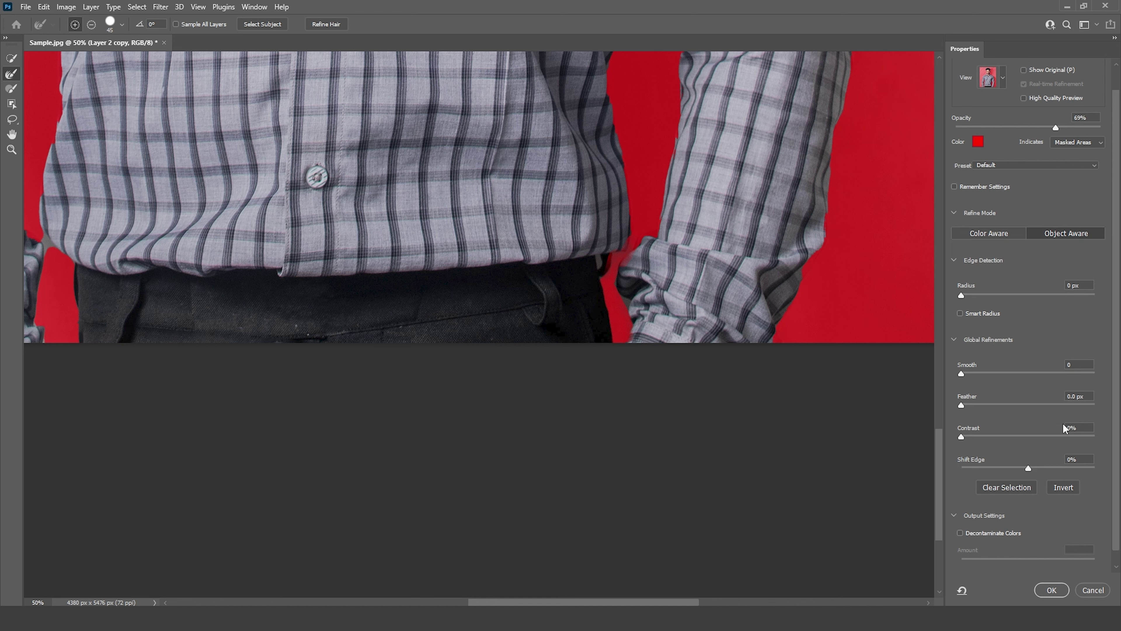
pyautogui.hotkey('ctrl', '0')
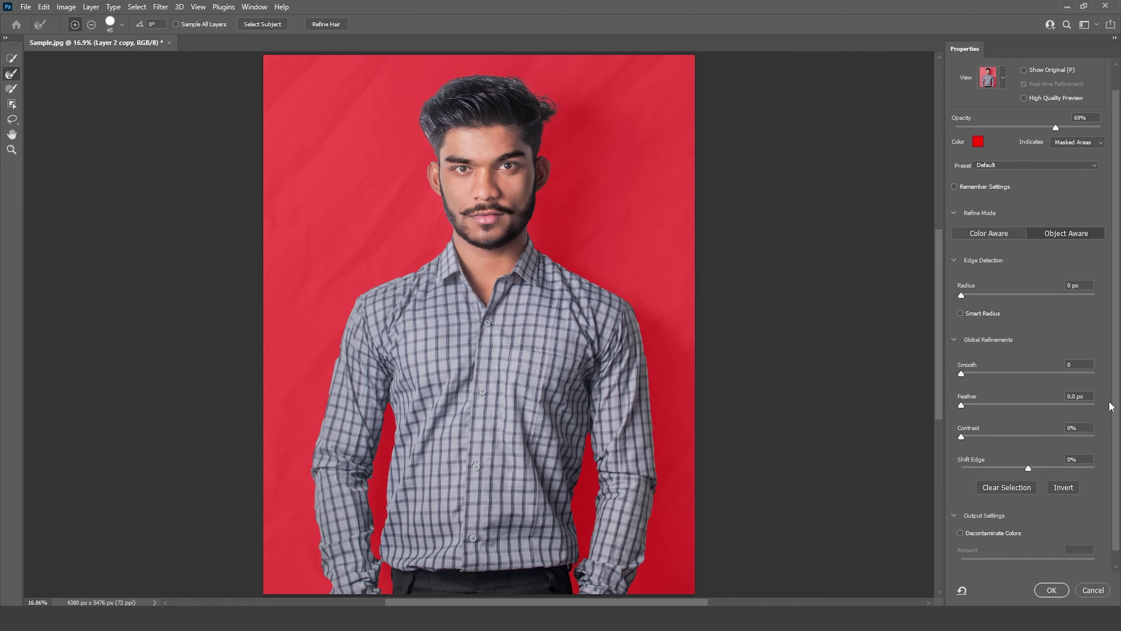
# Turn on Decontaminate Colors and output to a new layer with layer mask
pyautogui.moveTo(1117, 404); pyautogui.dragTo(1119, 447)
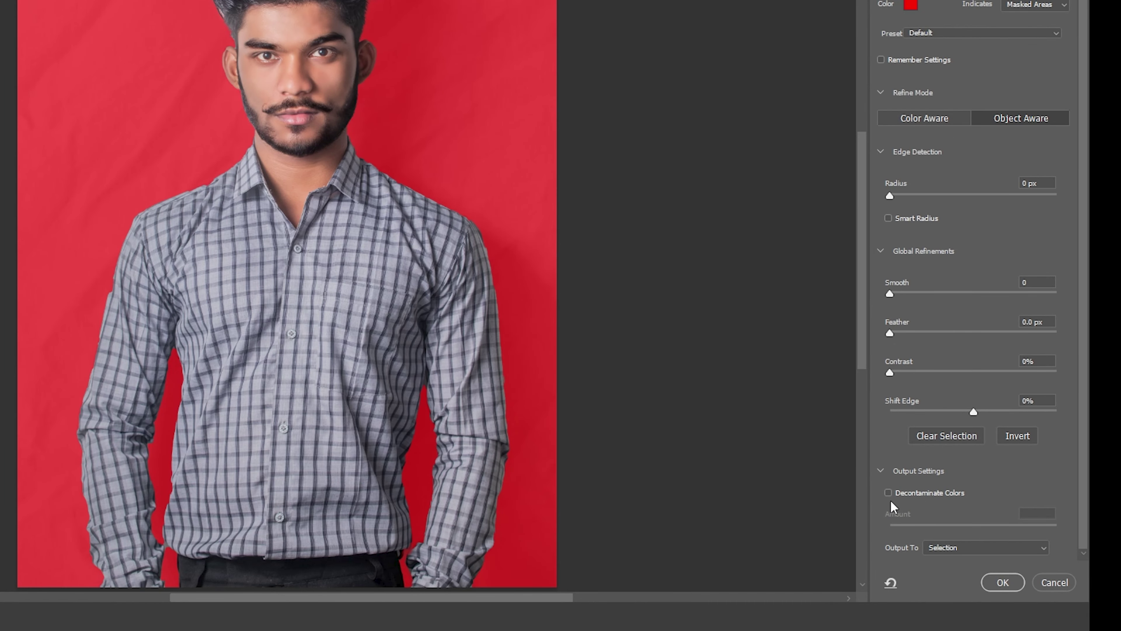
pyautogui.click(887, 492)
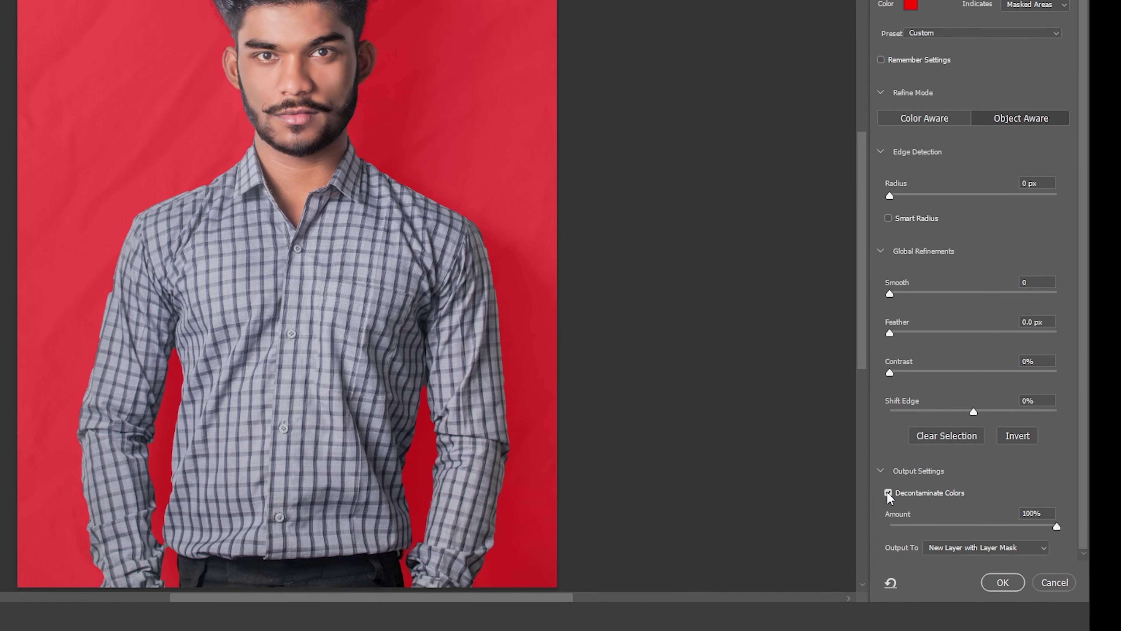
pyautogui.click(1000, 582)
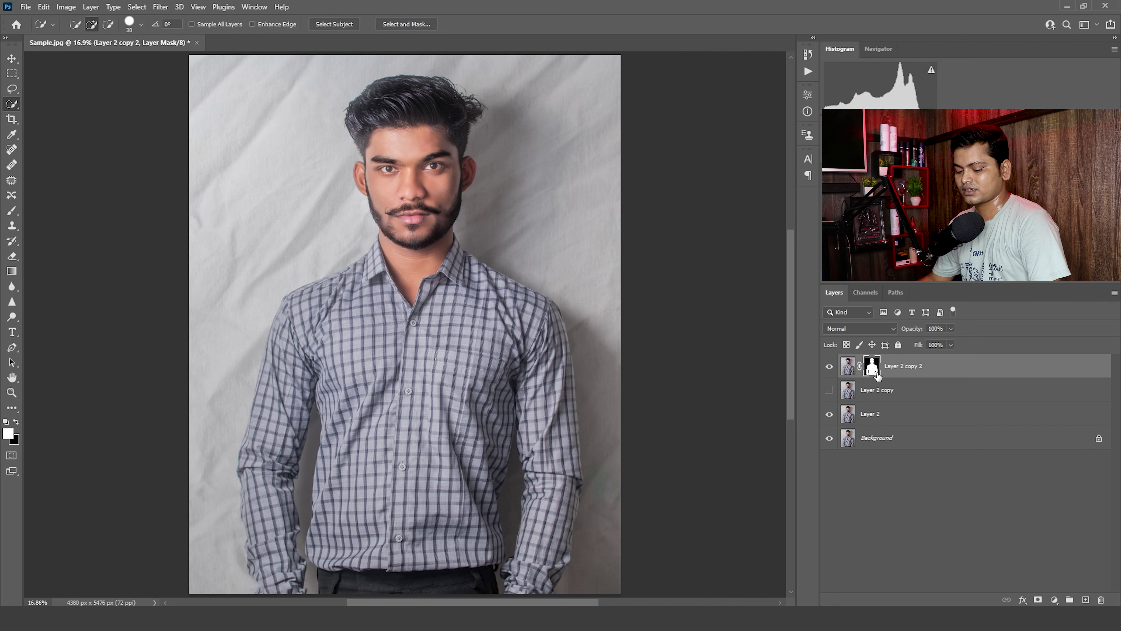
# Load Layer 2 copy 2's mask as a selection and Lasso-add the gaps beside the arms and torso
pyautogui.keyDown('ctrl'); pyautogui.click(872, 370); pyautogui.keyUp('ctrl')
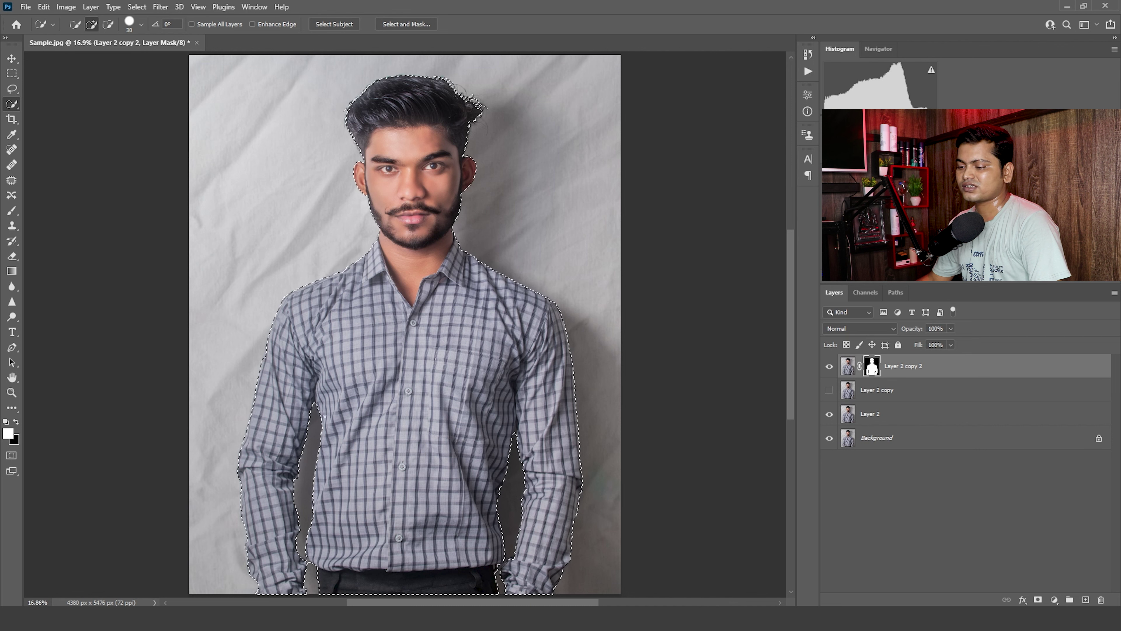
pyautogui.click(12, 89)
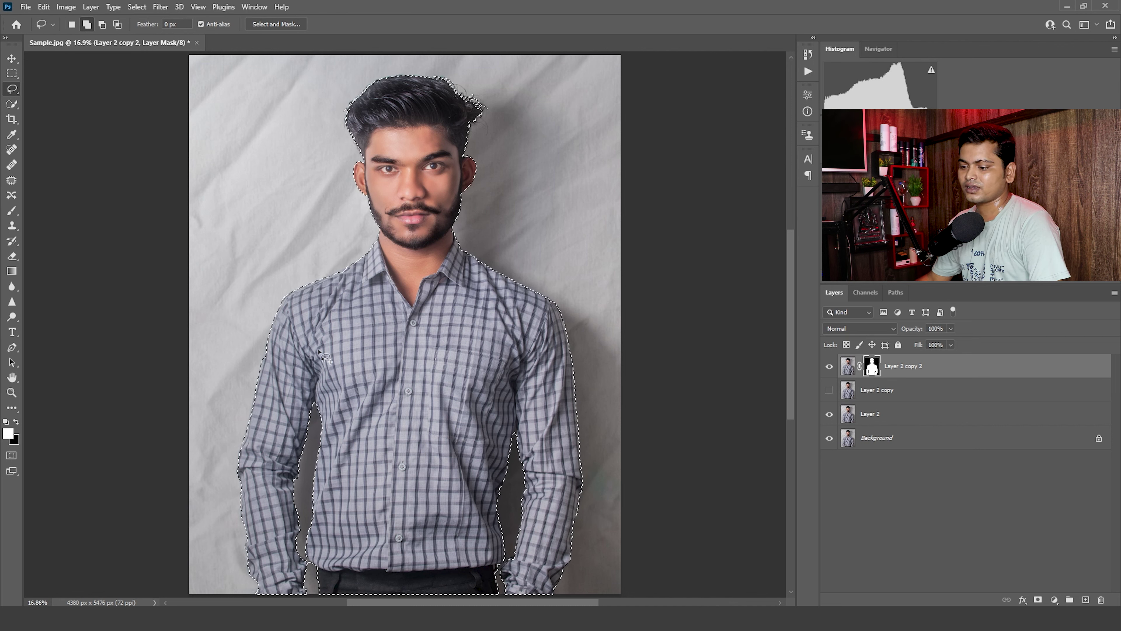
pyautogui.moveTo(284, 407); pyautogui.dragTo(275, 477)
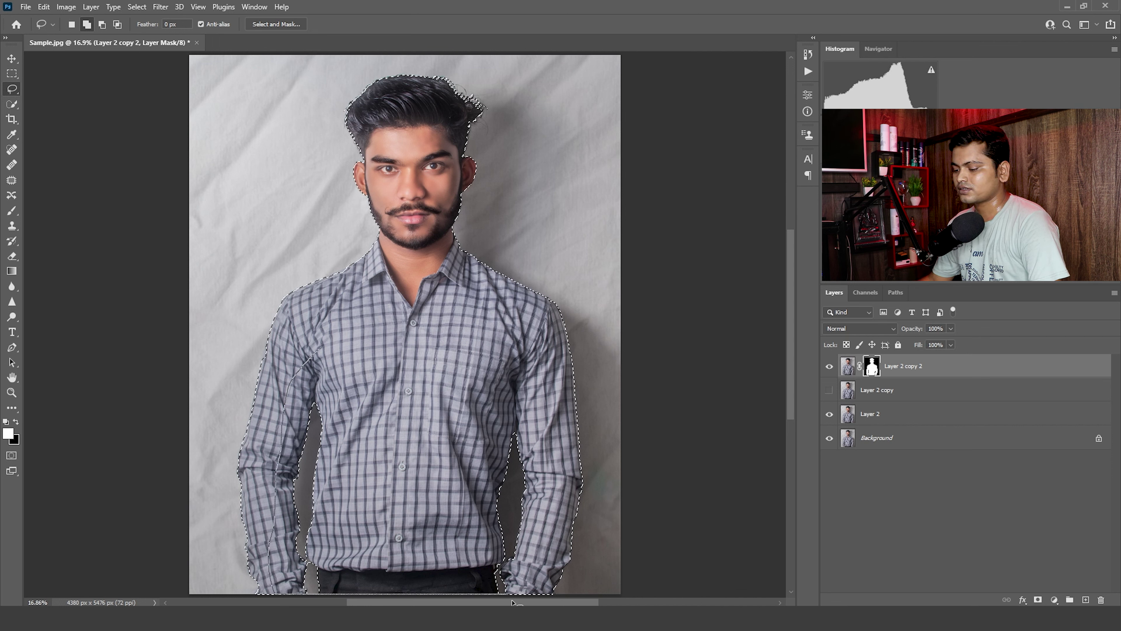
pyautogui.moveTo(531, 435); pyautogui.dragTo(488, 385)
pyautogui.moveTo(321, 351); pyautogui.dragTo(325, 346)
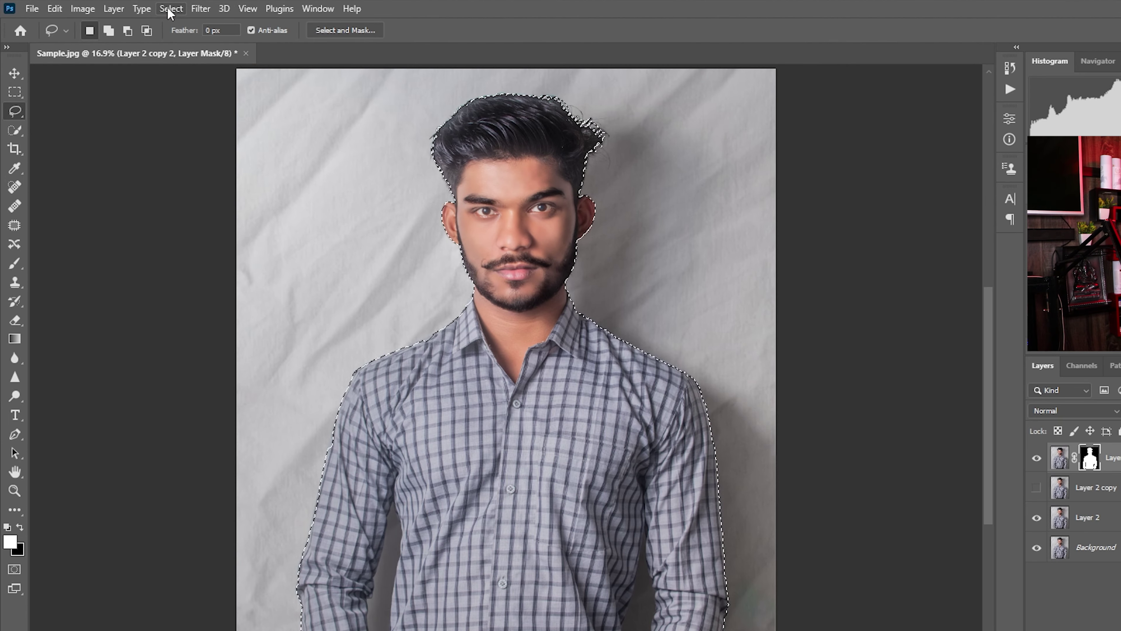
# Expand the selection by 2 pixels
pyautogui.click(170, 8)
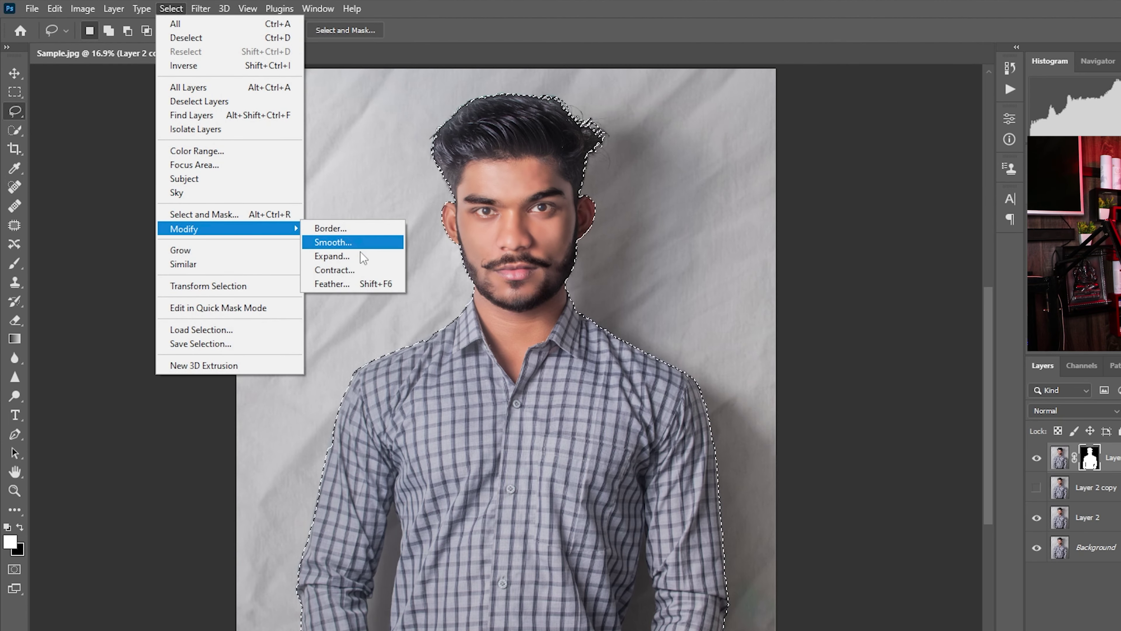
pyautogui.click(349, 256)
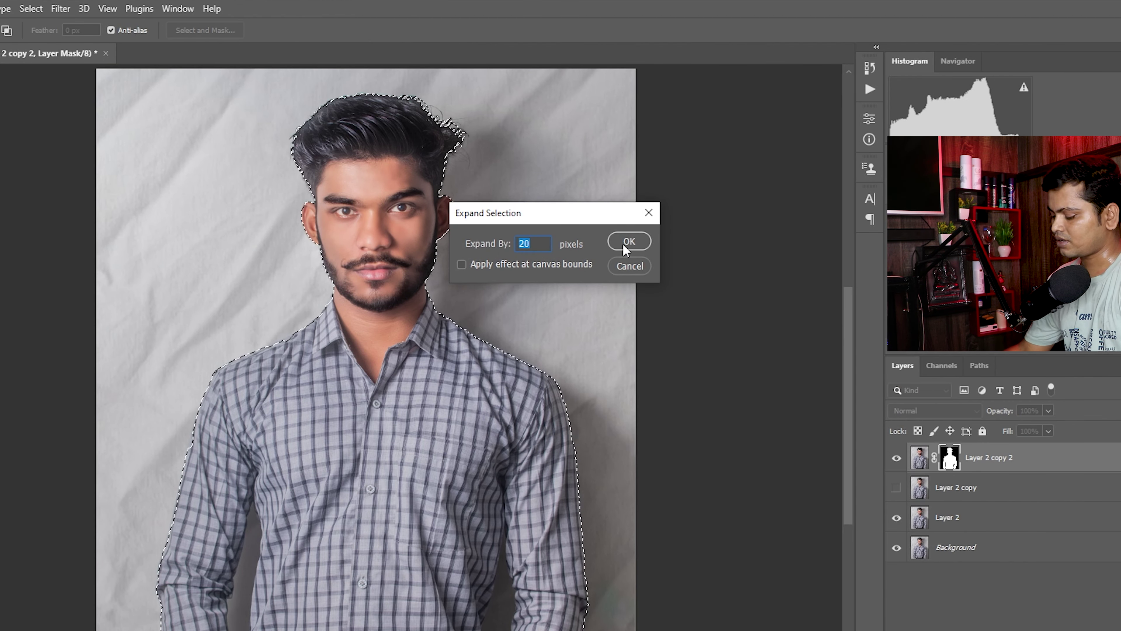
pyautogui.write('2')
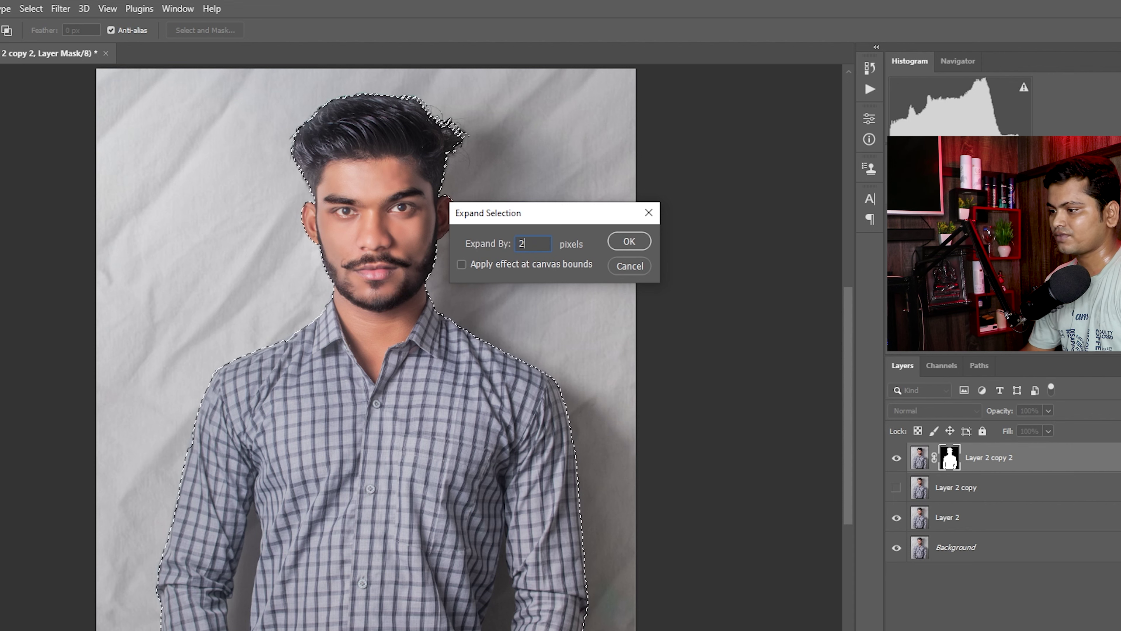
pyautogui.click(623, 242)
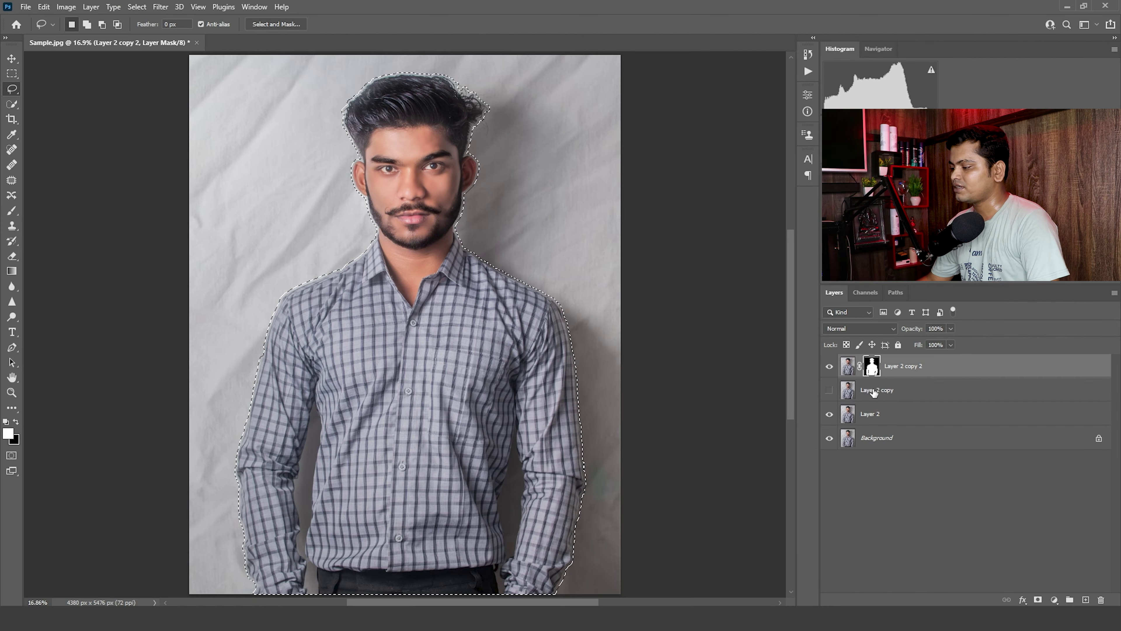
# Make Layer 2 copy active and visible, and hide Layer 2 copy 2
pyautogui.click(874, 391)
pyautogui.click(829, 390)
pyautogui.click(830, 366)
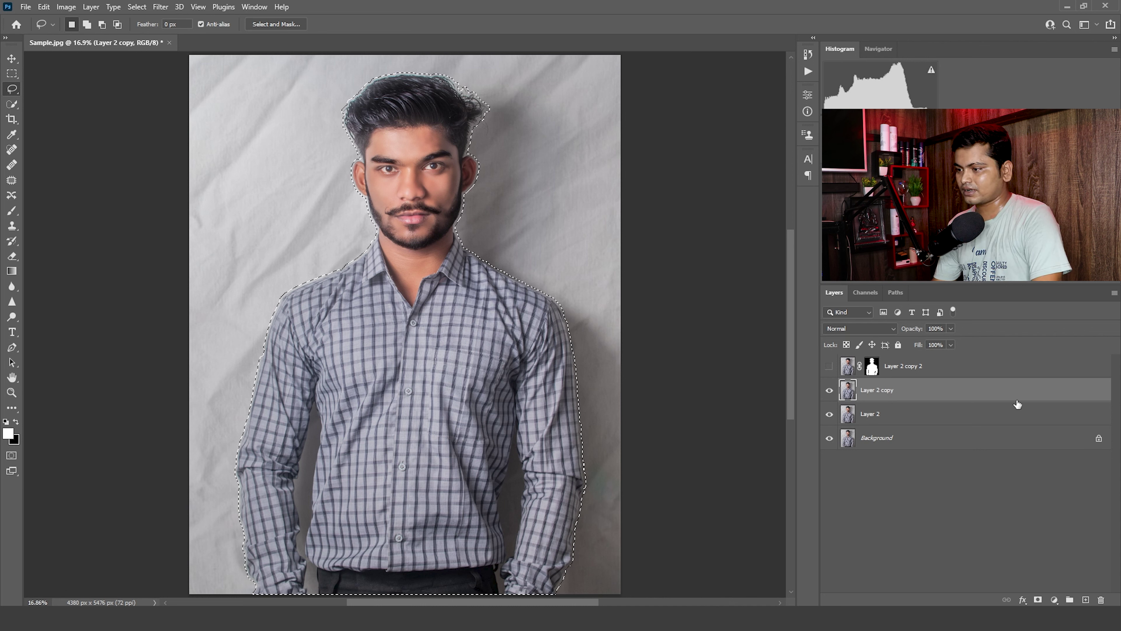
# Content-Aware fill the man away from the backdrop and deselect
pyautogui.hotkey('shift', 'F5')
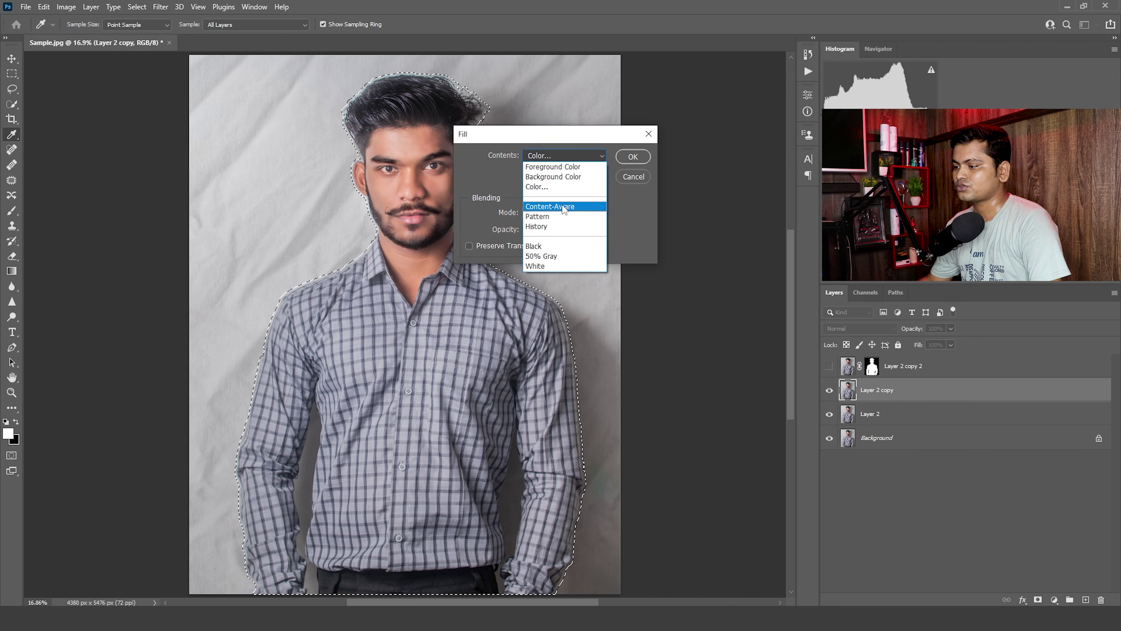
pyautogui.click(564, 207)
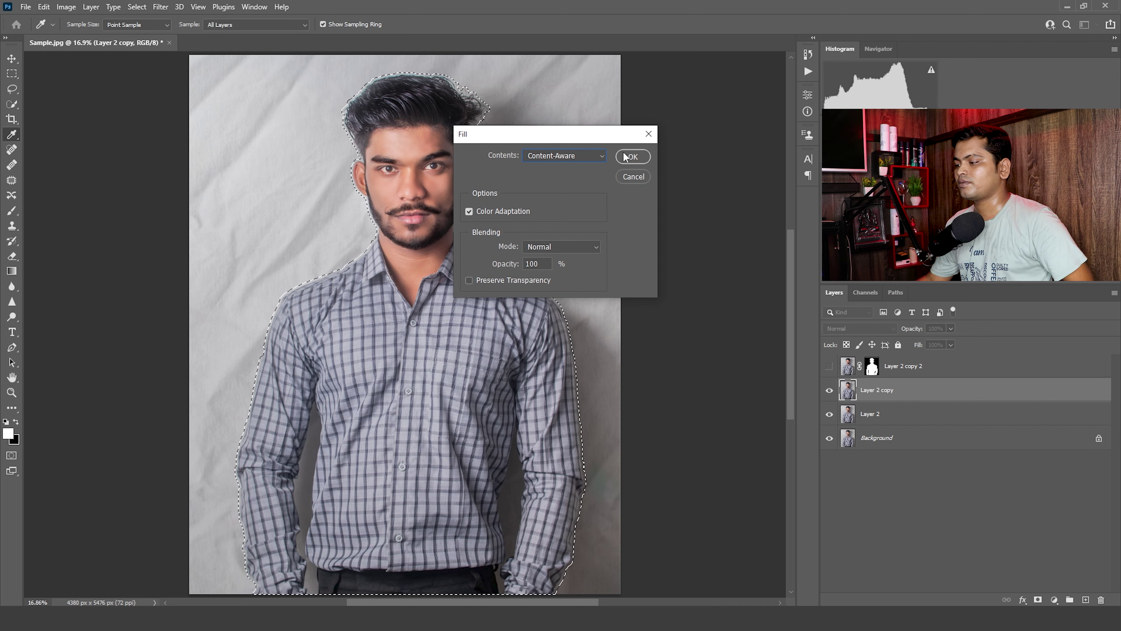
pyautogui.click(633, 156)
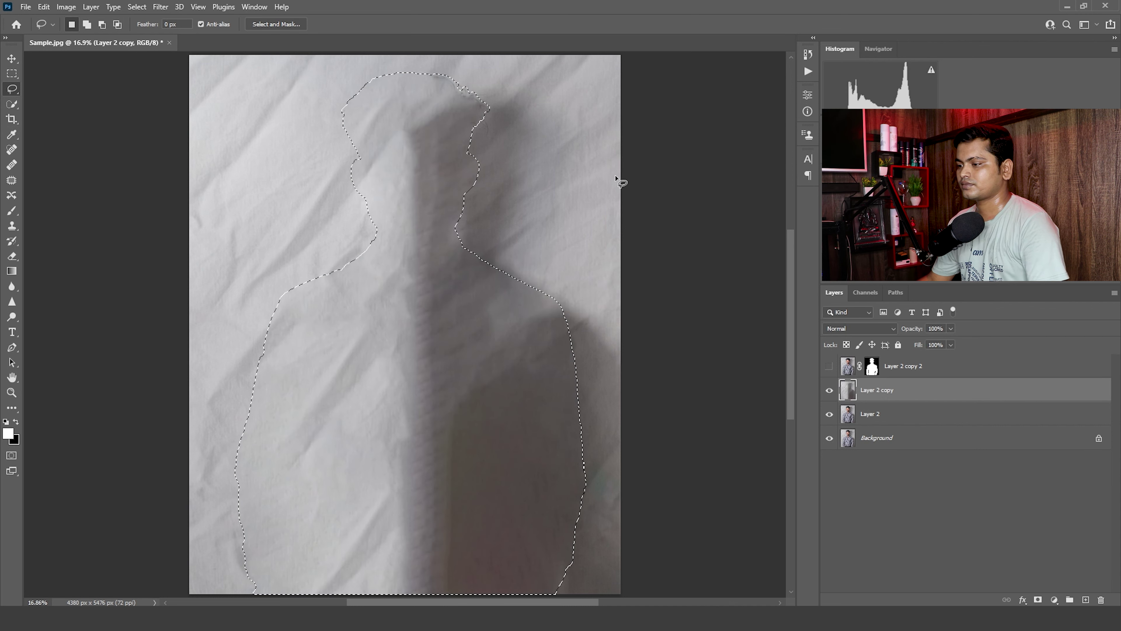
pyautogui.hotkey('ctrl', 'd')
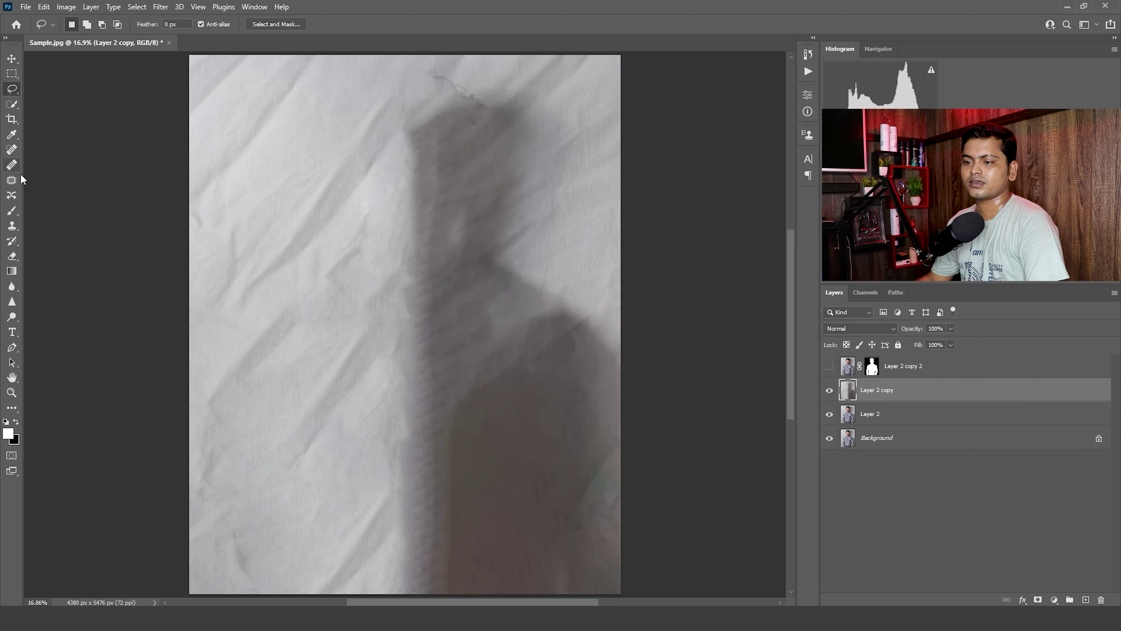
# Patch the leftover mark near the top of the backdrop
pyautogui.click(12, 180)
pyautogui.moveTo(459, 73)
pyautogui.mouseDown()
pyautogui.moveTo(434, 68)
pyautogui.moveTo(451, 70)
pyautogui.moveTo(465, 223)
pyautogui.mouseUp()
pyautogui.hotkey('ctrl', 'd')
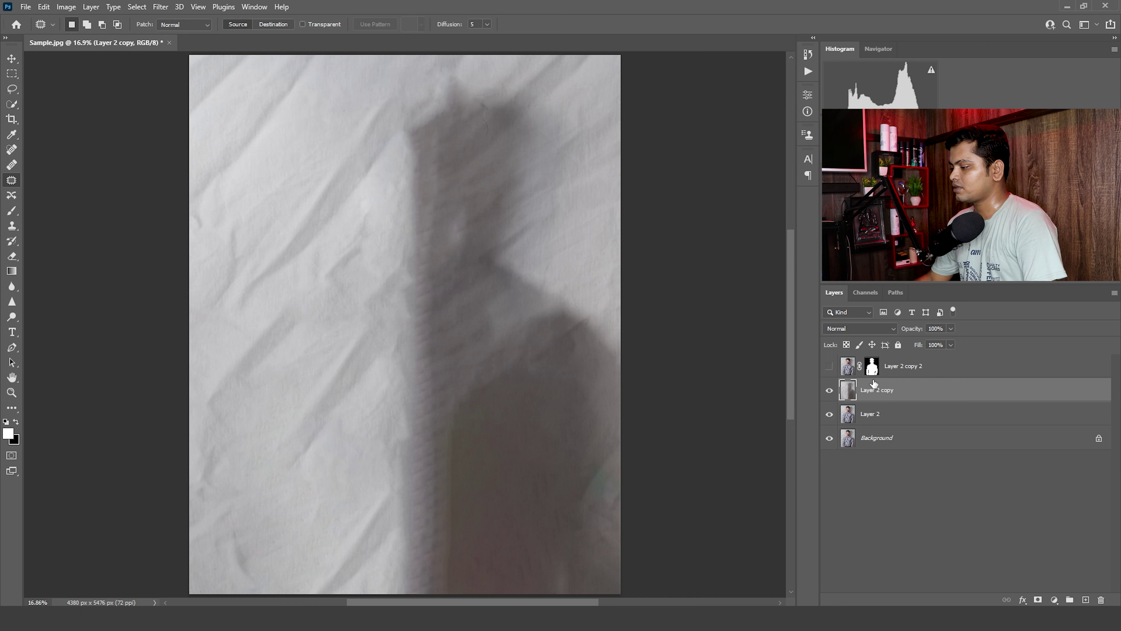
# Show Layer 2 copy 2 again and convert Layer 2 copy to a smart object
pyautogui.click(829, 367)
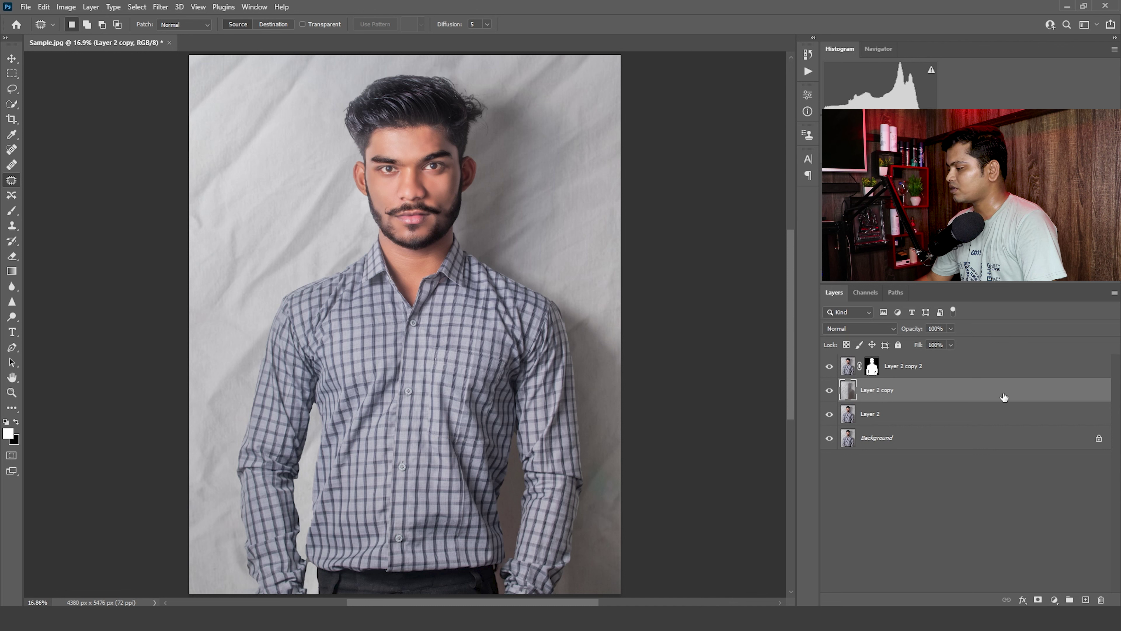
pyautogui.rightClick(1003, 399)
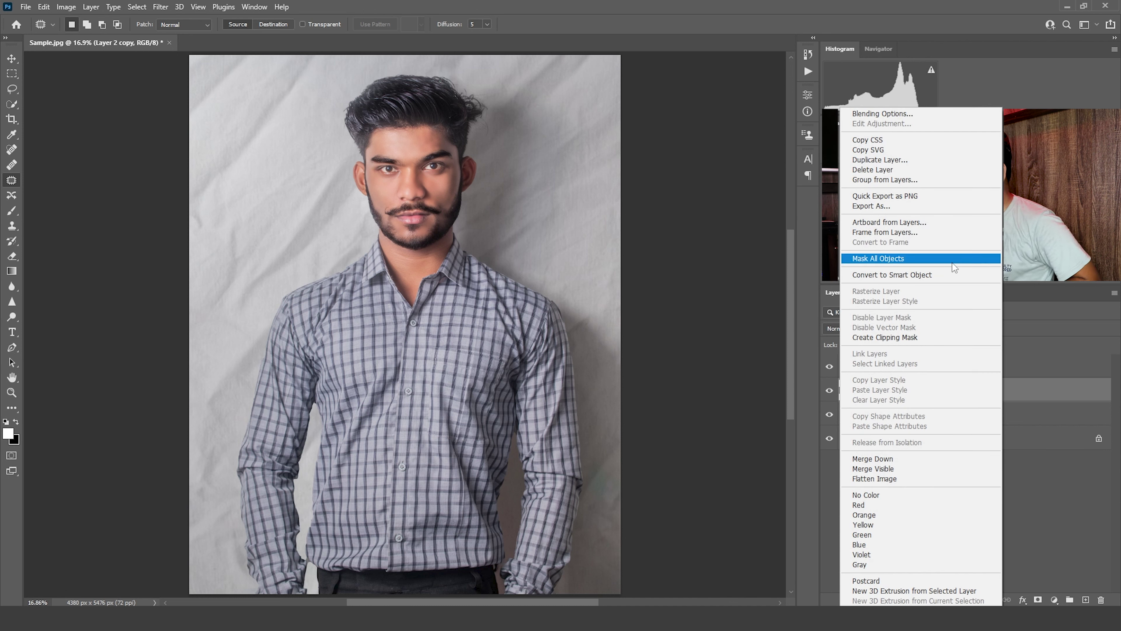
pyautogui.click(936, 275)
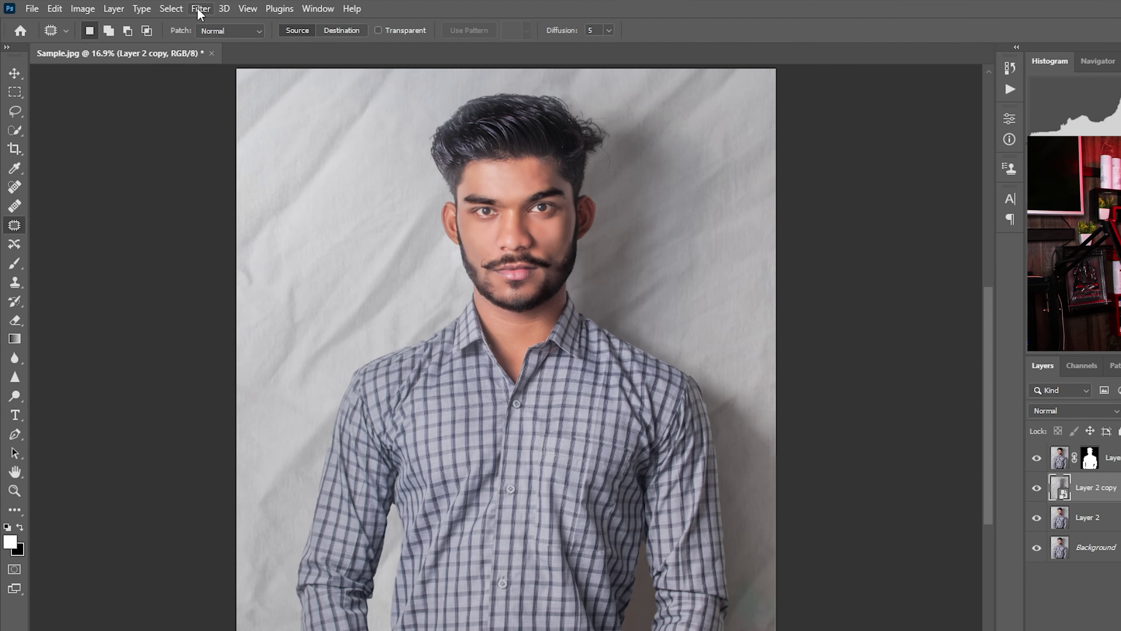
# Apply a 200-pixel Gaussian Blur to Layer 2 copy
pyautogui.click(200, 9)
pyautogui.moveTo(210, 196)
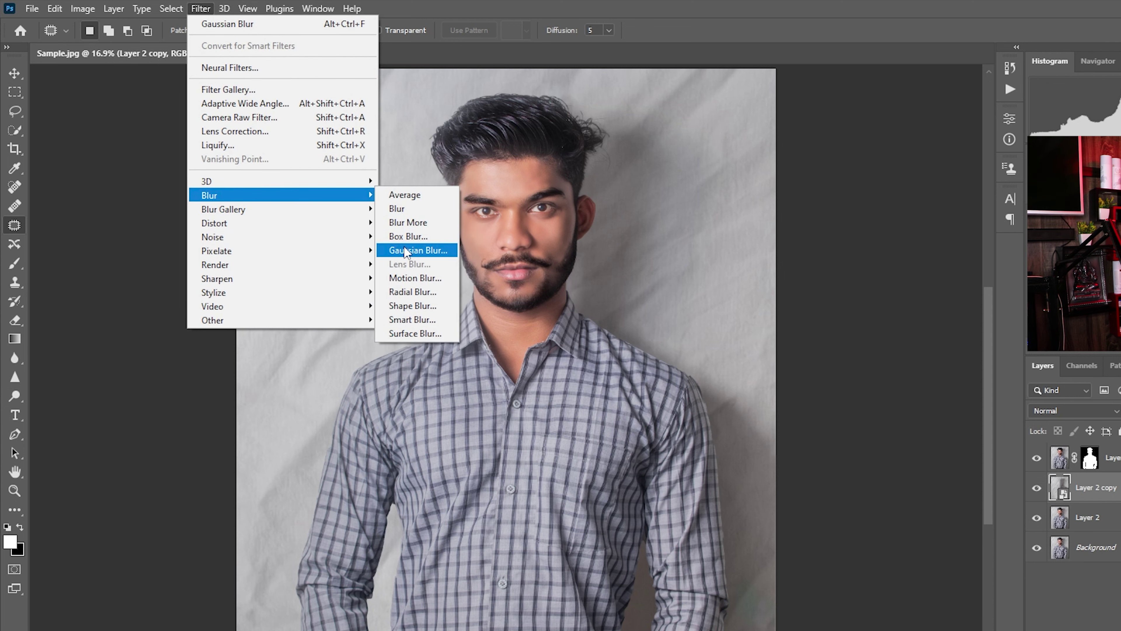
pyautogui.click(403, 252)
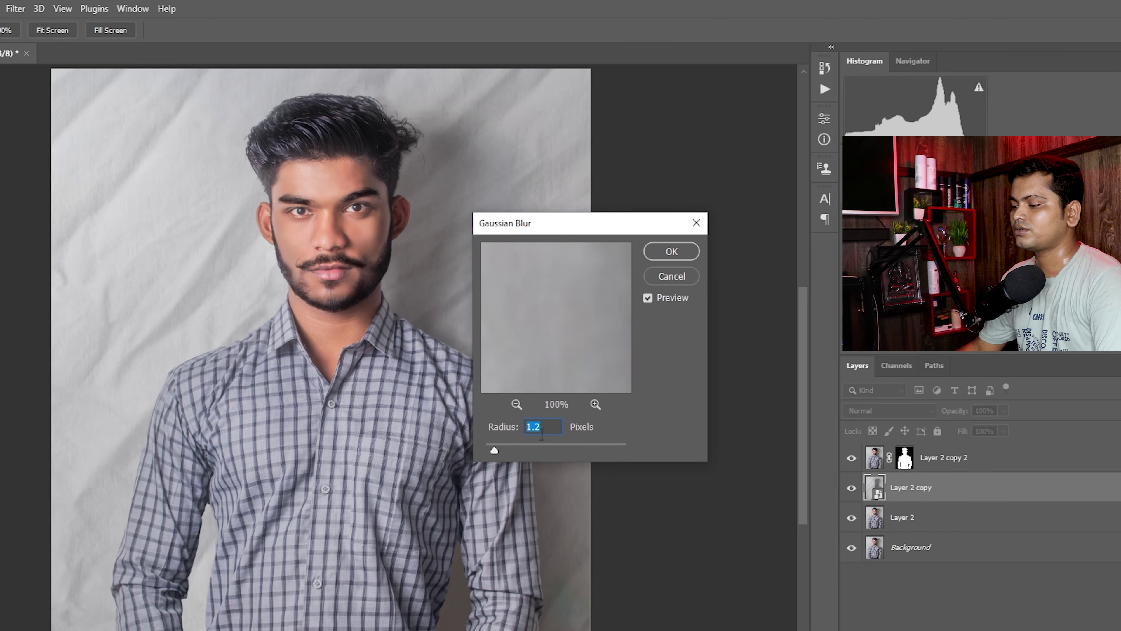
pyautogui.moveTo(494, 447); pyautogui.dragTo(551, 447)
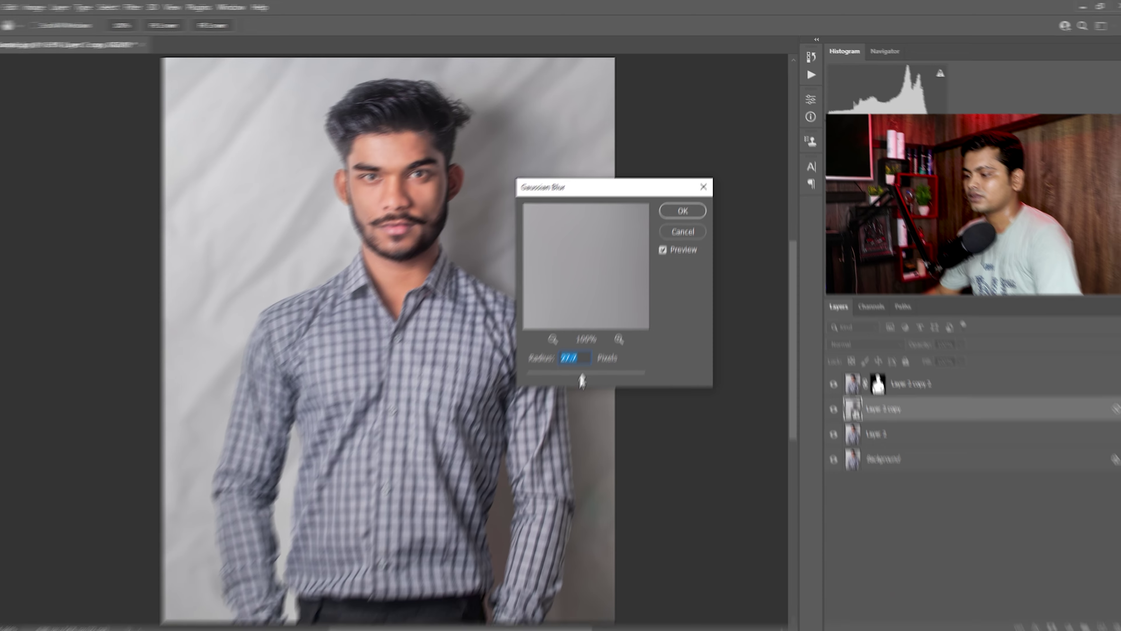
pyautogui.moveTo(552, 446); pyautogui.dragTo(605, 361)
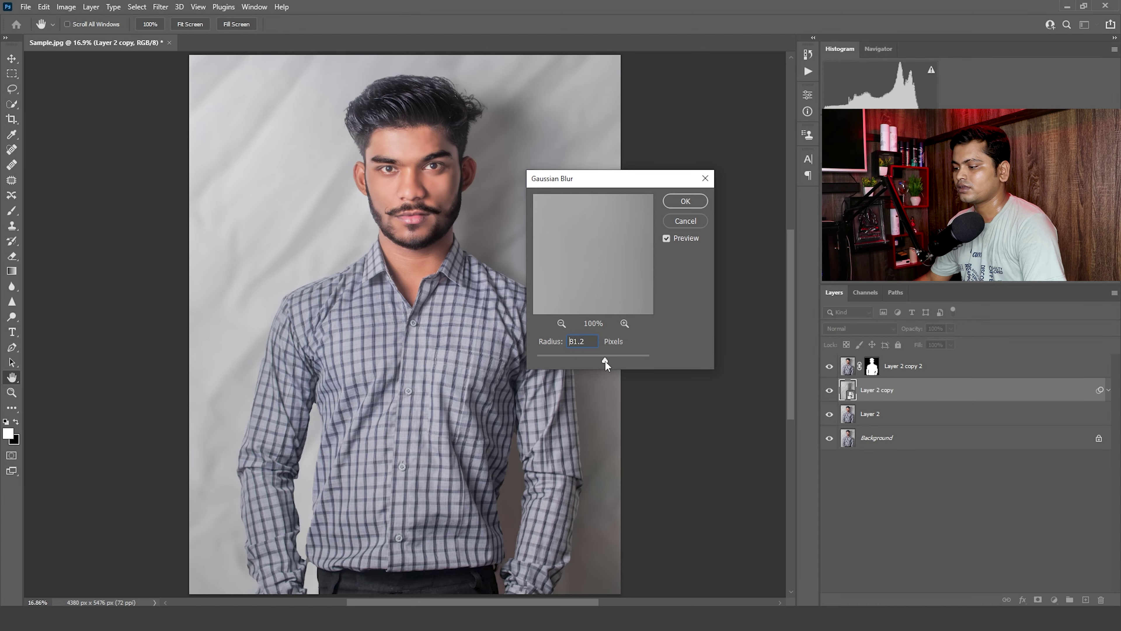
pyautogui.write('200')
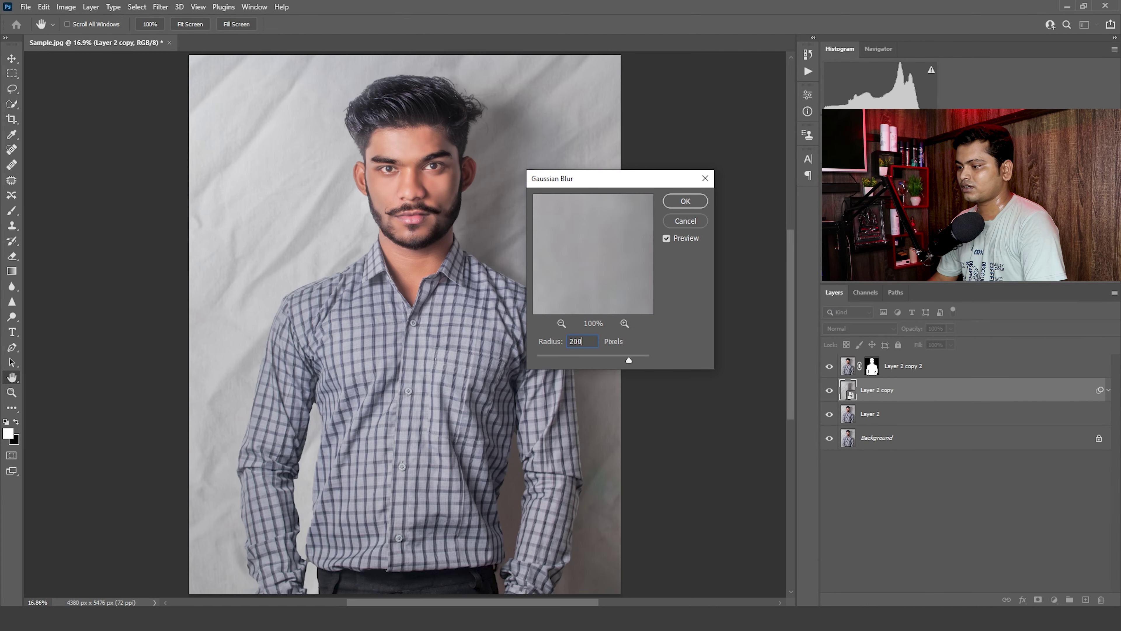
pyautogui.click(684, 201)
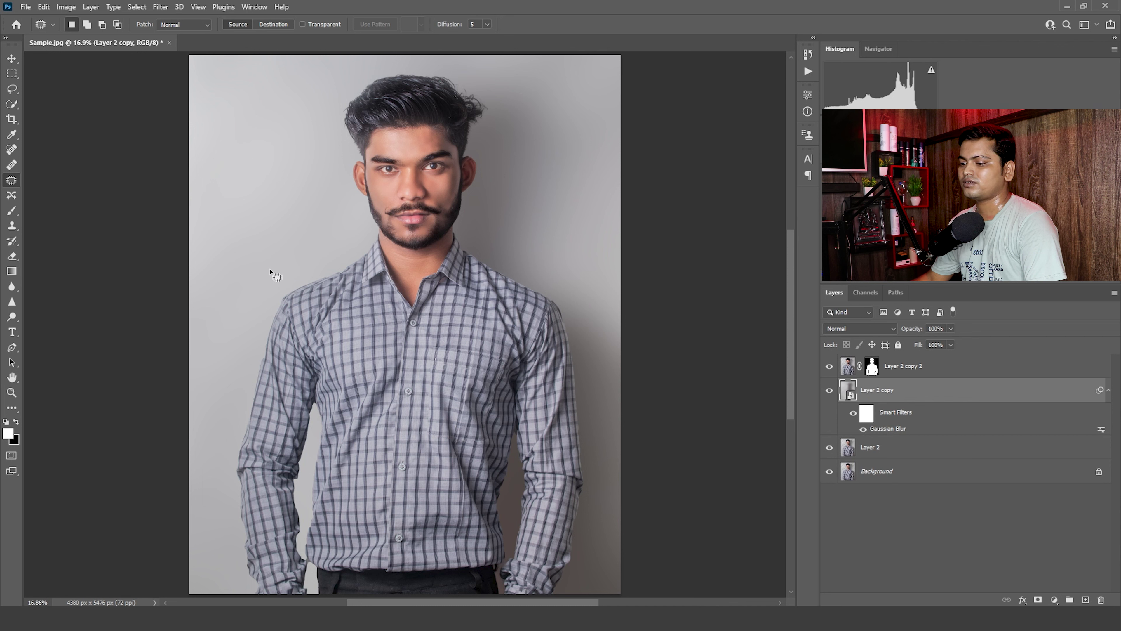
pyautogui.click(929, 368)
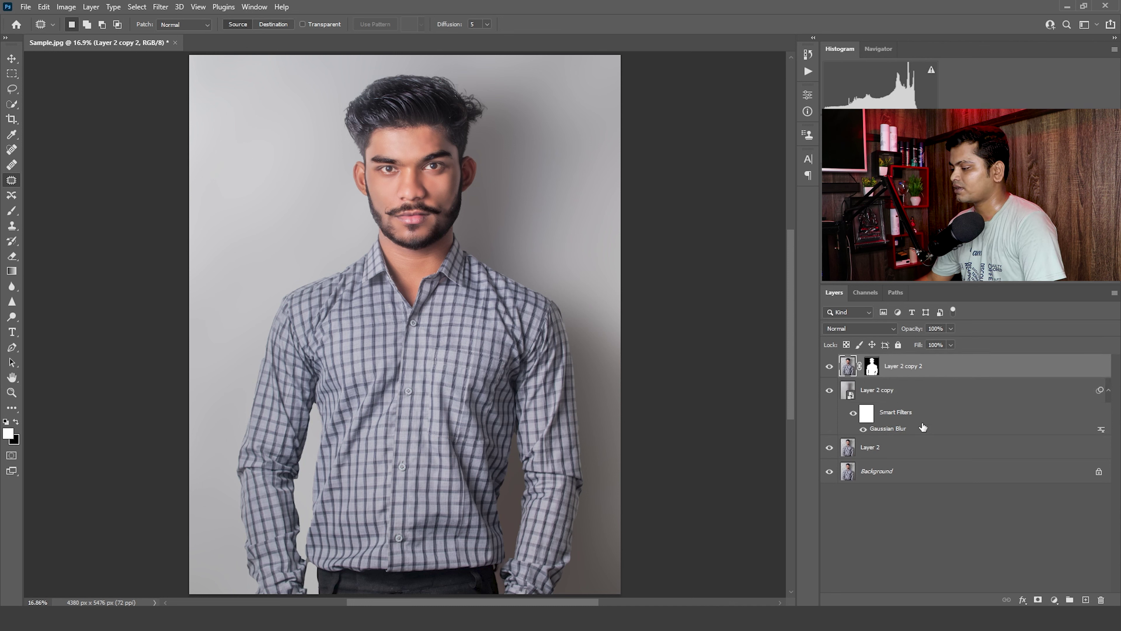
# Merge the portrait layers down to Layer 2 and compare the smoothed result
pyautogui.keyDown('shift'); pyautogui.click(912, 447); pyautogui.keyUp('shift')
pyautogui.rightClick(913, 446)
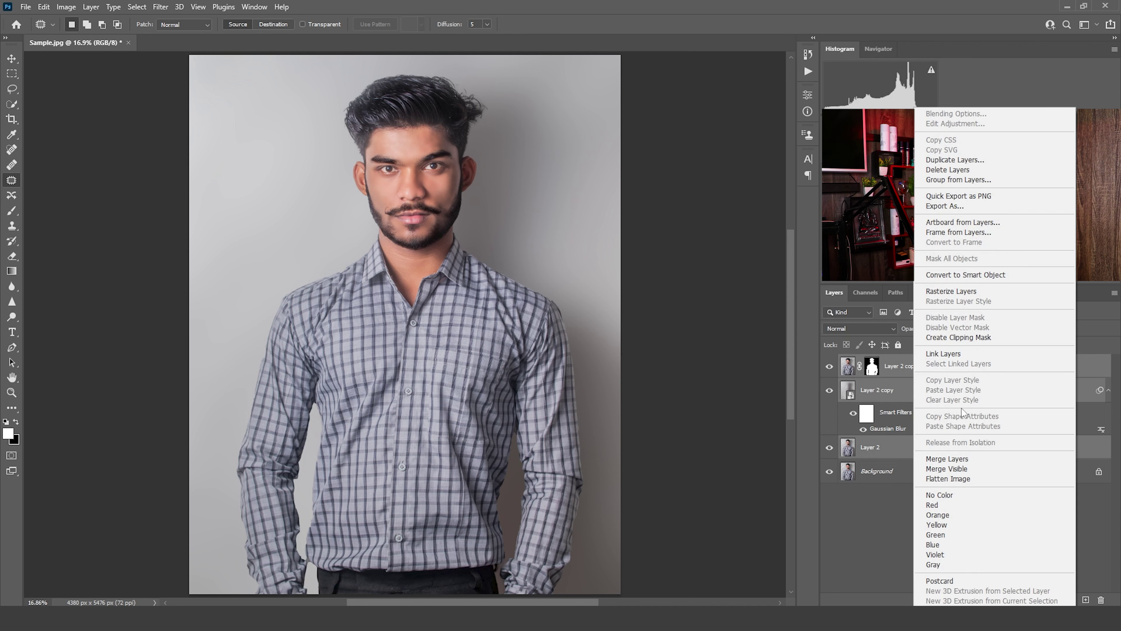
pyautogui.click(954, 460)
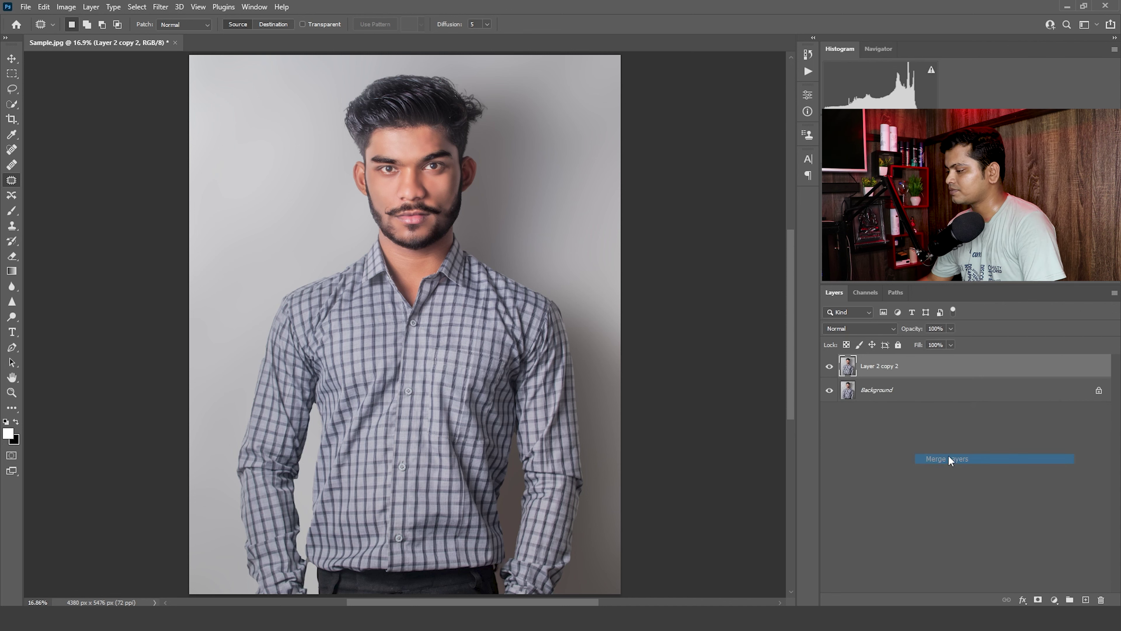
pyautogui.click(830, 368)
pyautogui.click(829, 369)
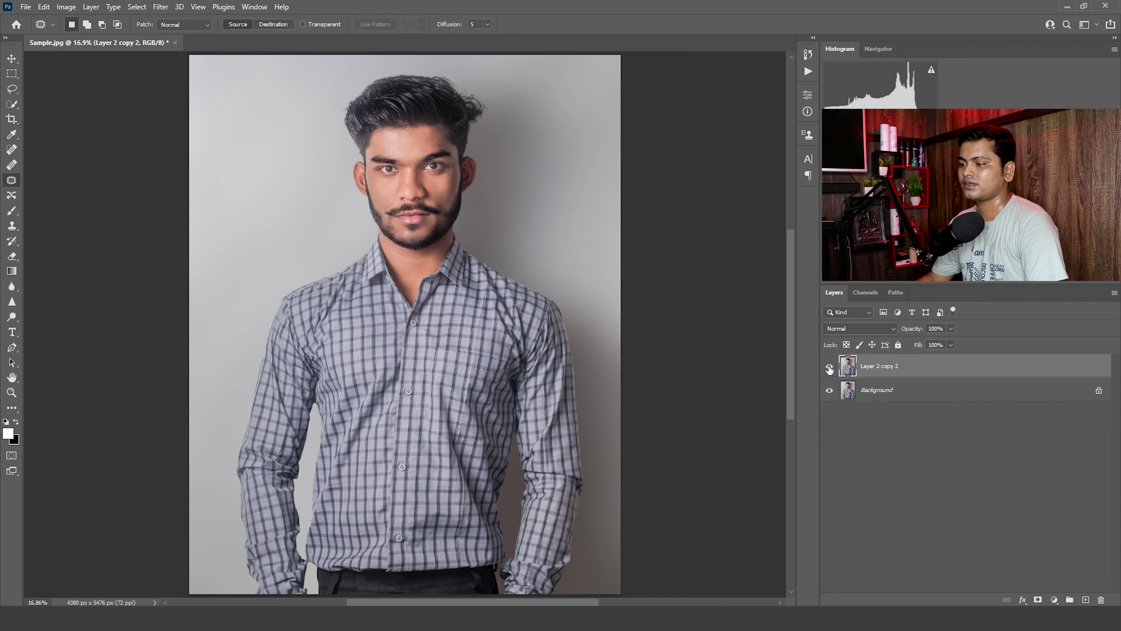
pyautogui.click(829, 368)
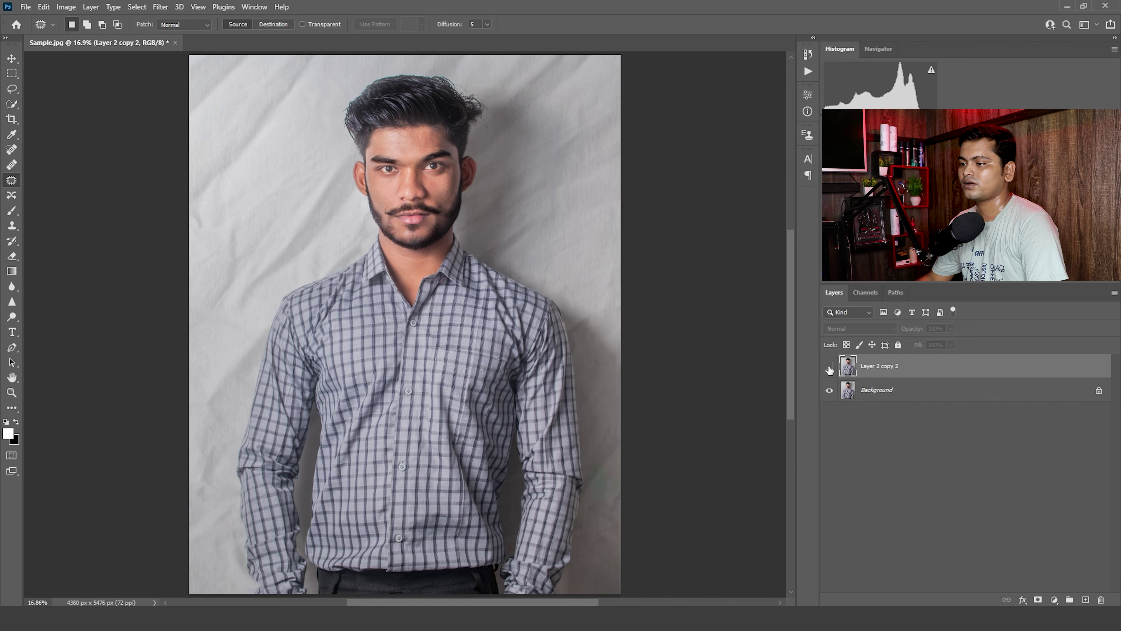
pyautogui.click(829, 369)
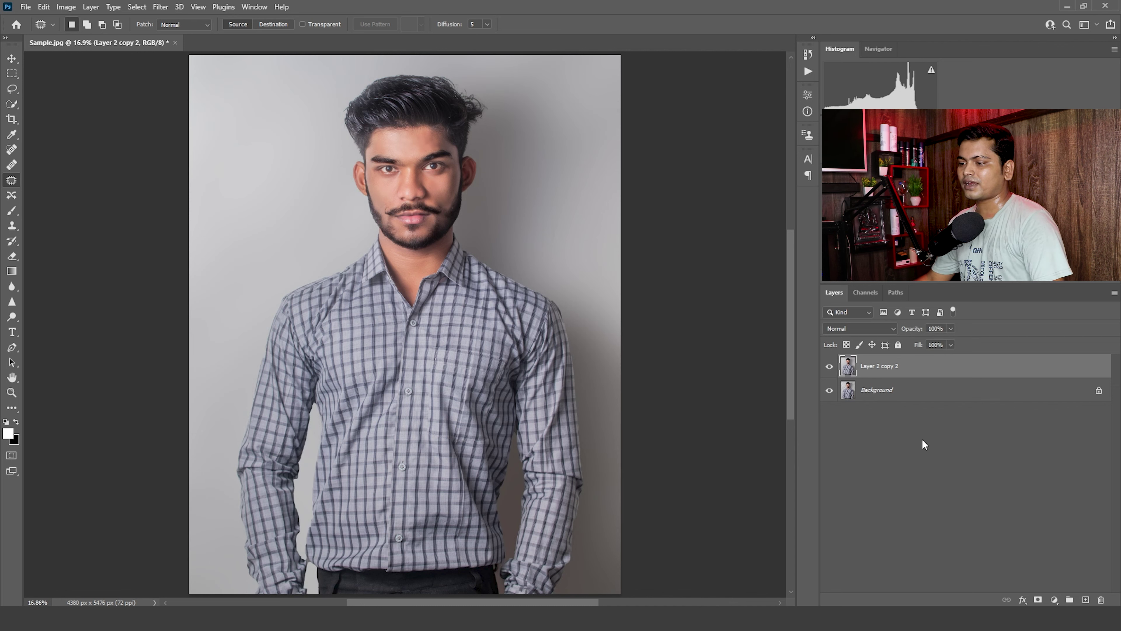
# Add a Curves adjustment that lifts the midtones and deepens the shadows
pyautogui.click(1055, 599)
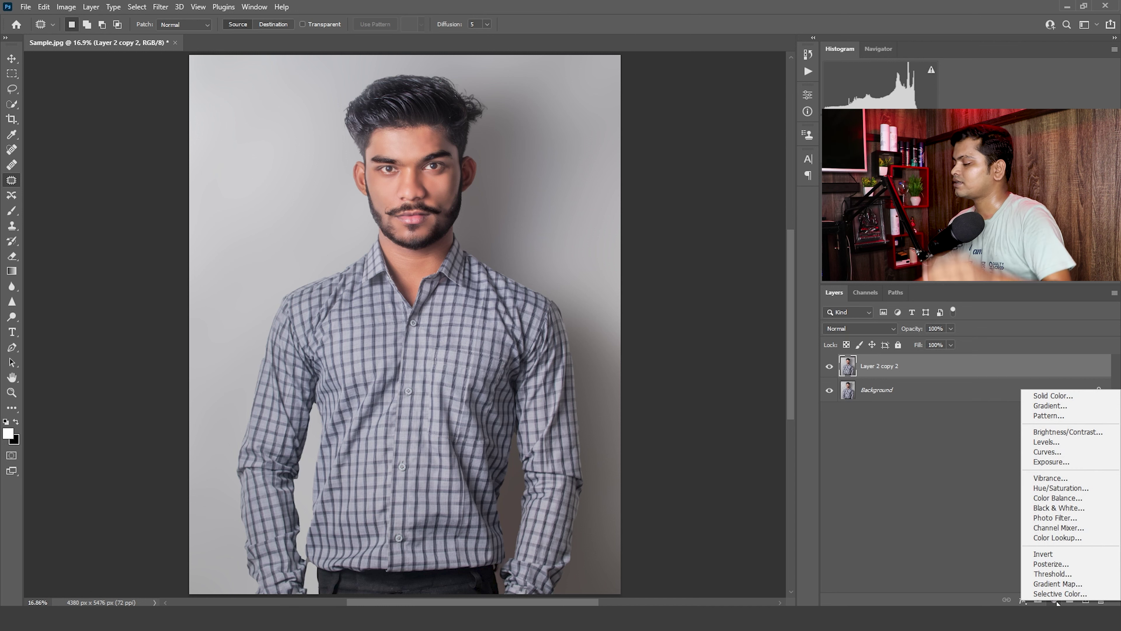
pyautogui.click(1053, 451)
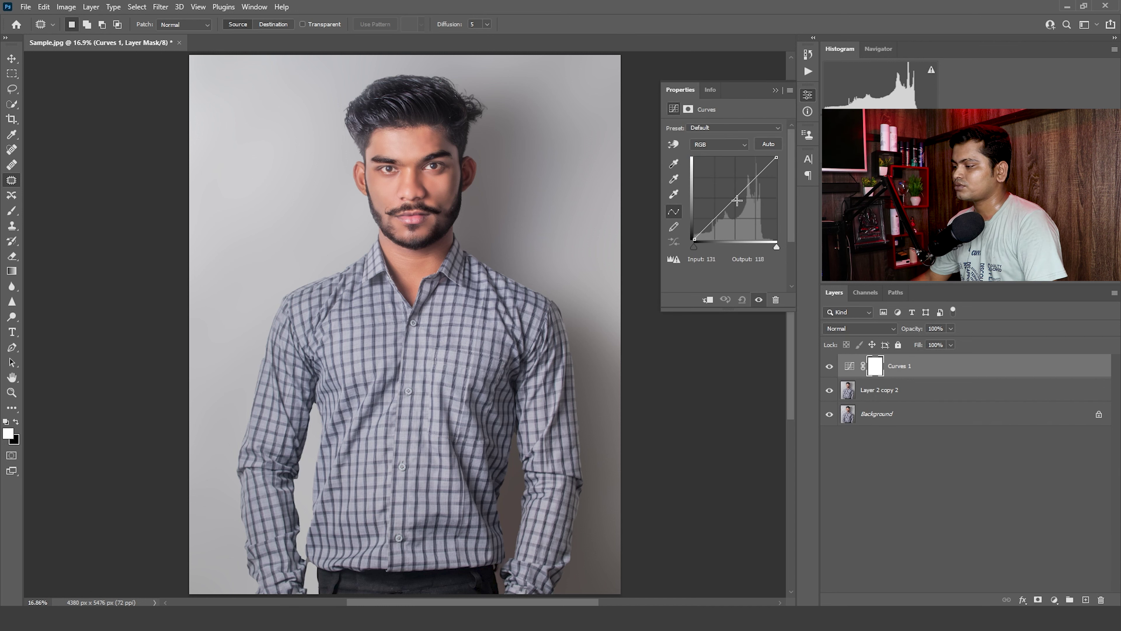
pyautogui.click(735, 199)
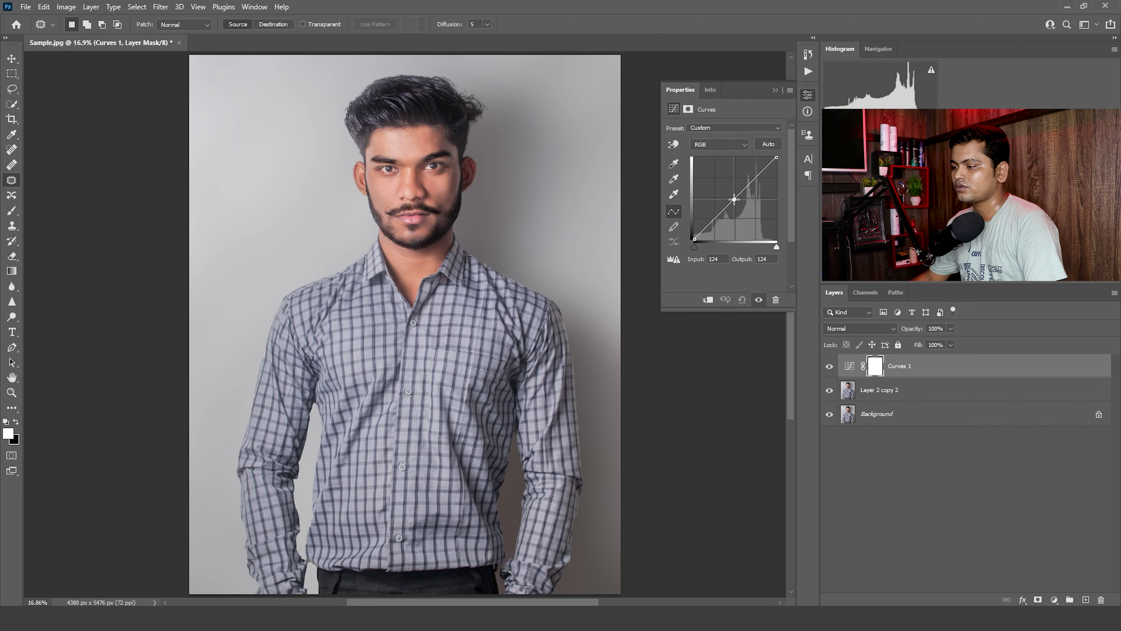
pyautogui.moveTo(734, 199); pyautogui.dragTo(732, 198)
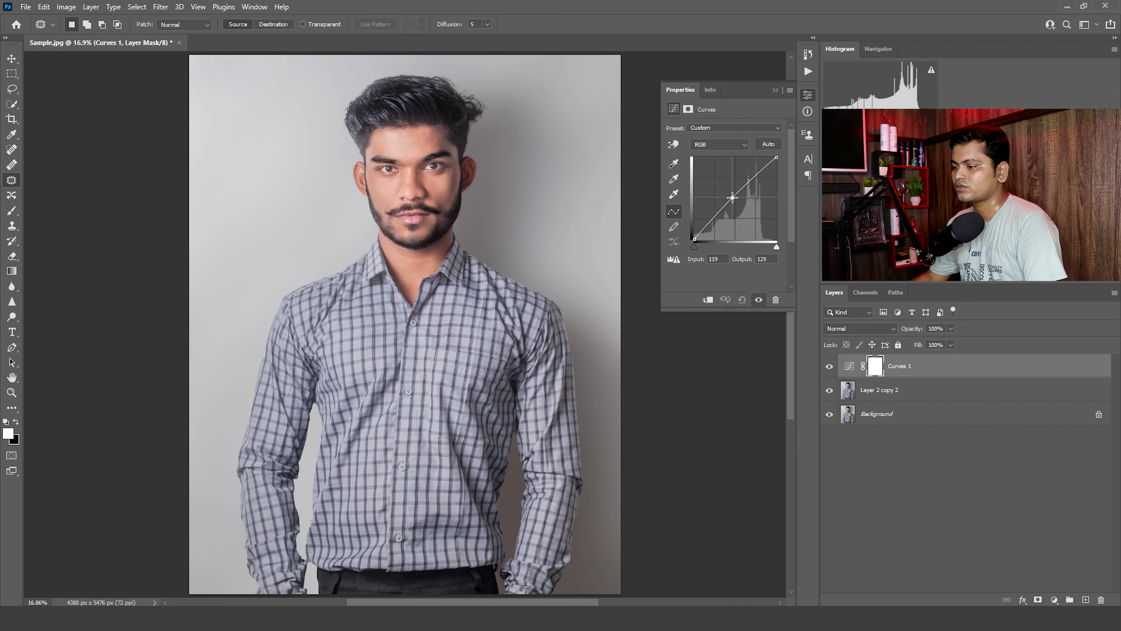
pyautogui.moveTo(695, 239); pyautogui.dragTo(700, 239)
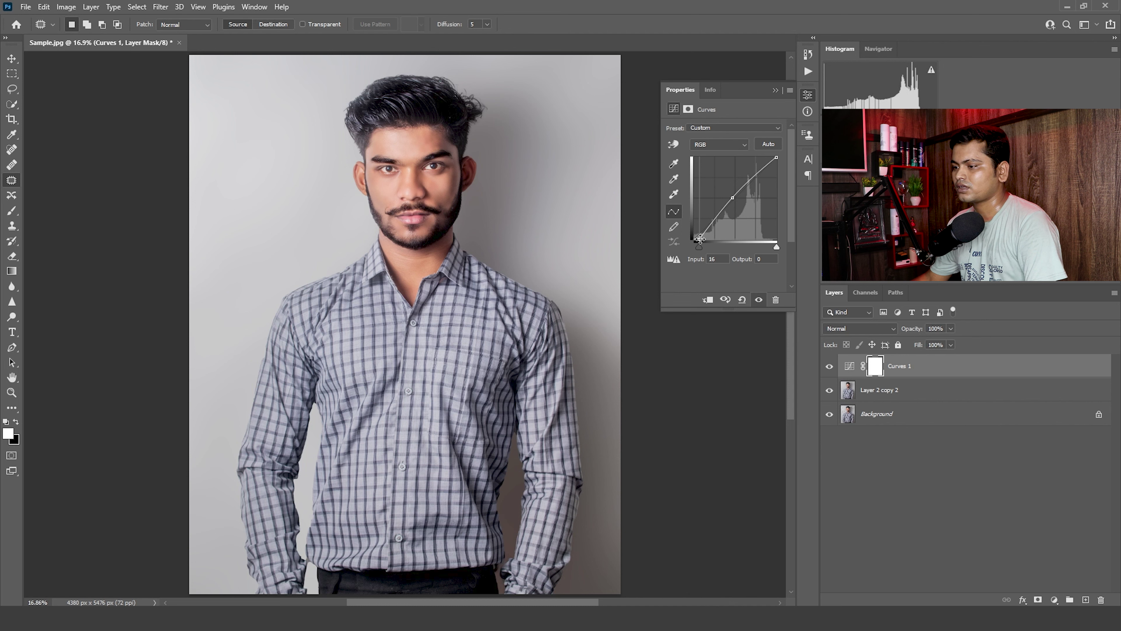
pyautogui.click(775, 90)
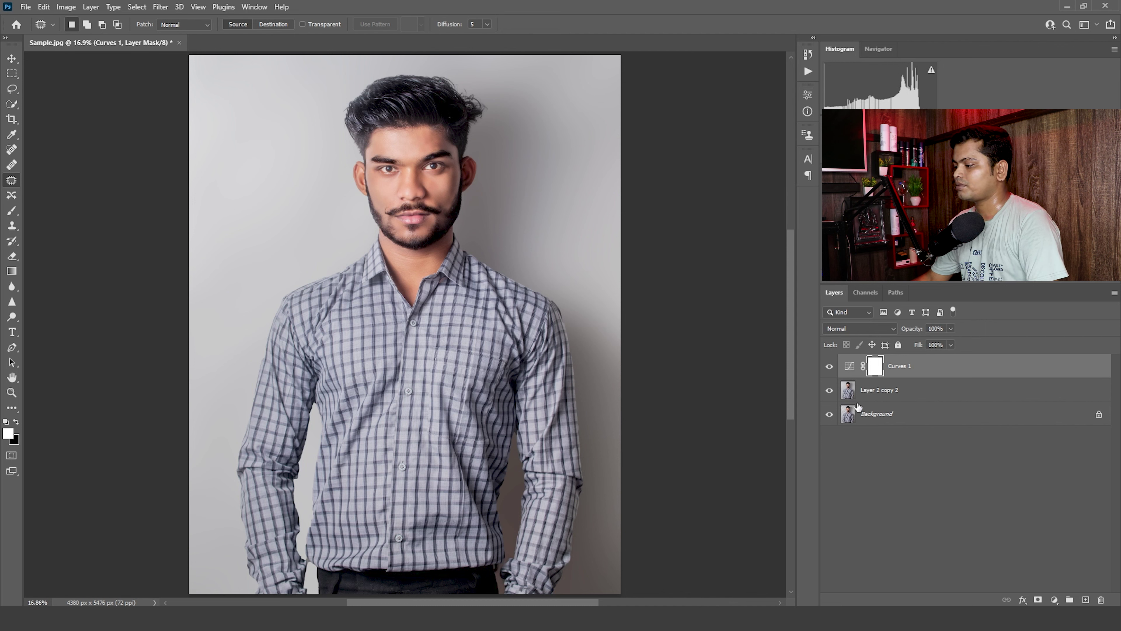
# Merge Curves 1 into the portrait and flatten the image
pyautogui.rightClick(897, 395)
pyautogui.click(947, 459)
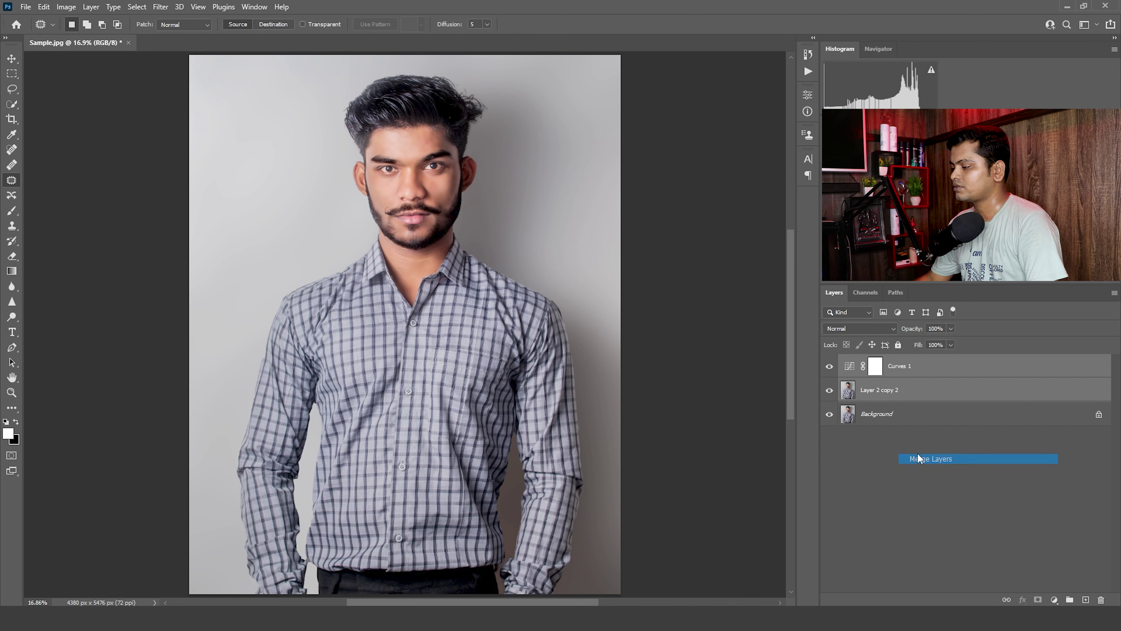
pyautogui.click(829, 367)
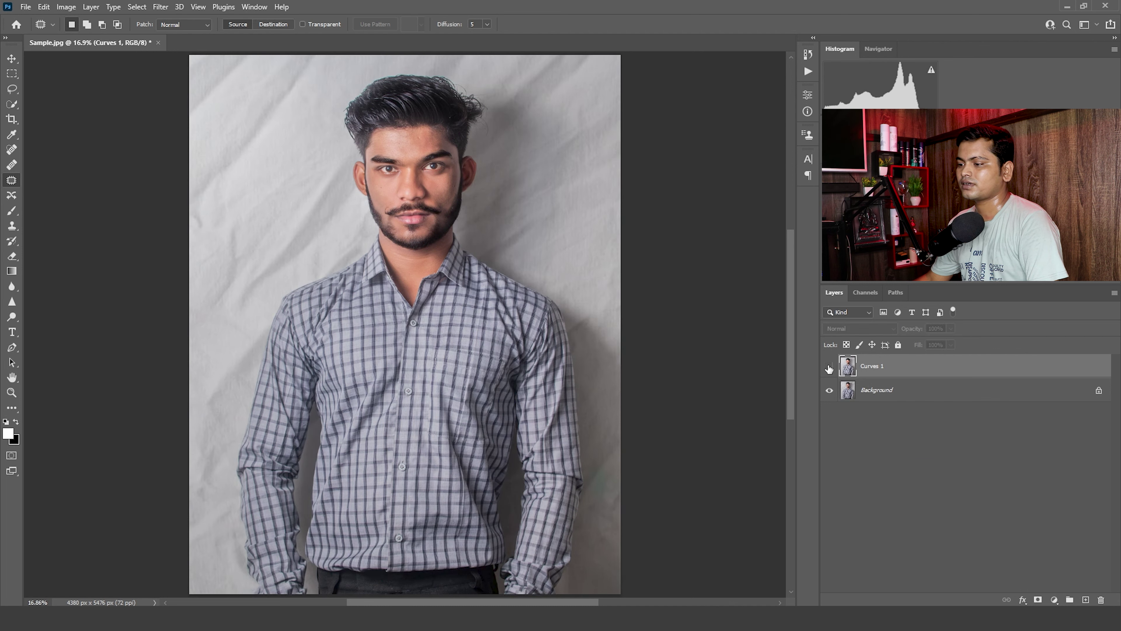
pyautogui.rightClick(912, 397)
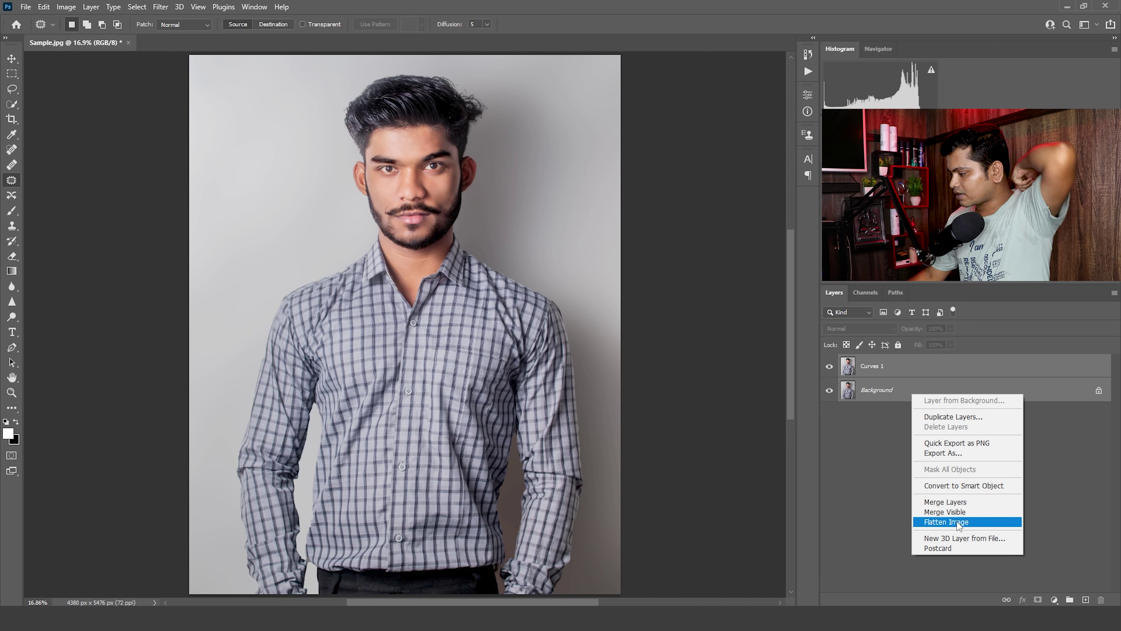
pyautogui.click(946, 521)
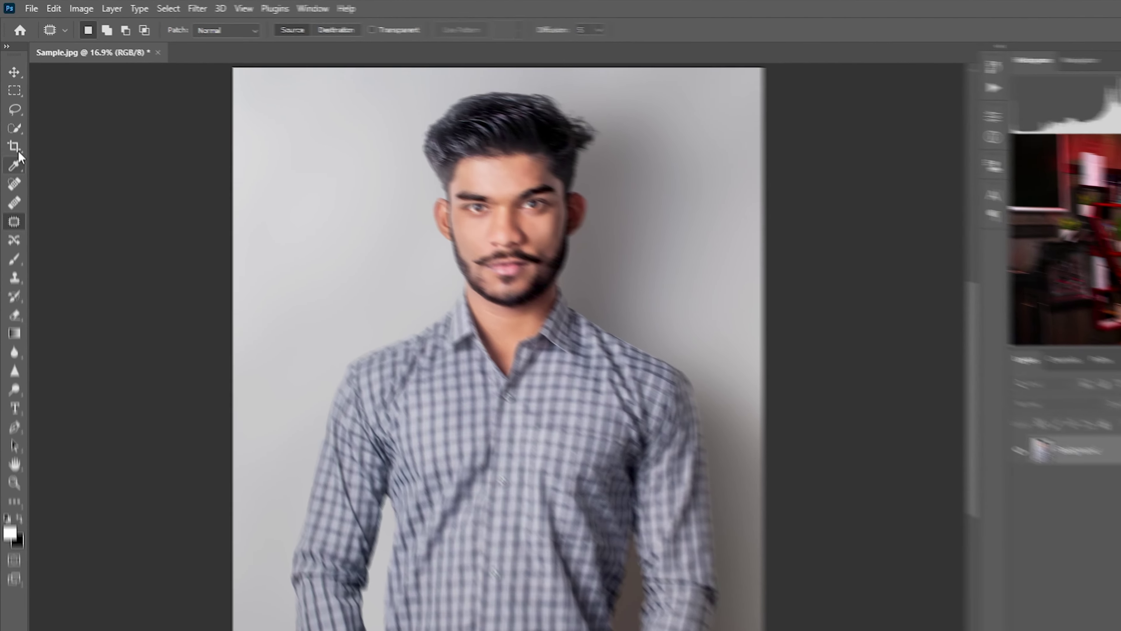
# Crop to the head and shoulders at 3.5 × 4.5 cm, 300 ppi (413 × 531 px)
pyautogui.click(16, 149)
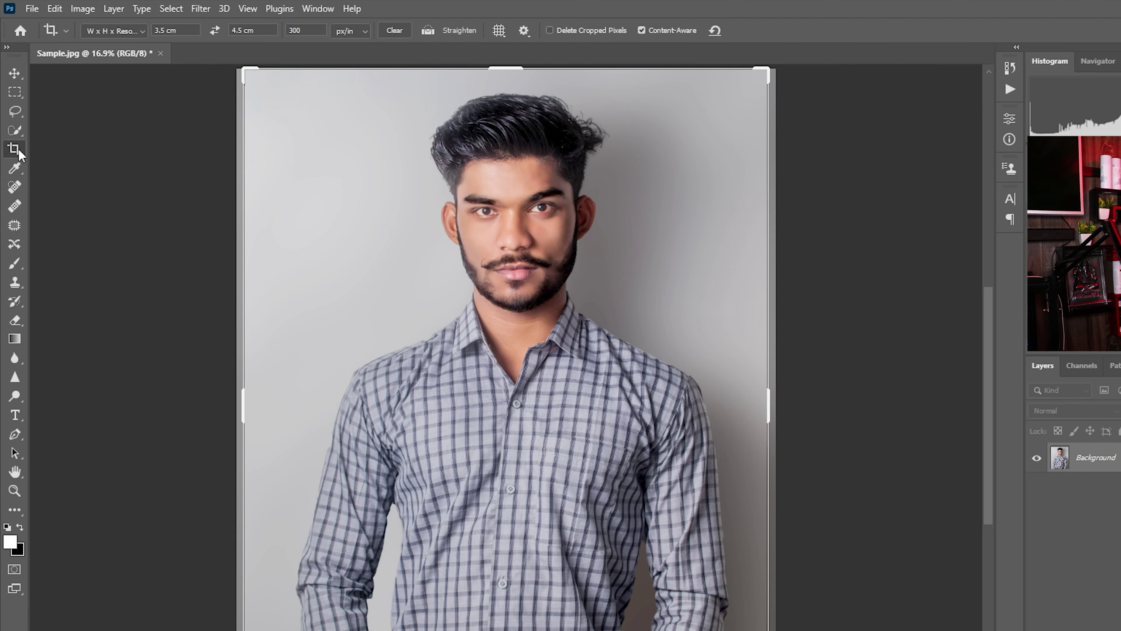
pyautogui.click(111, 32)
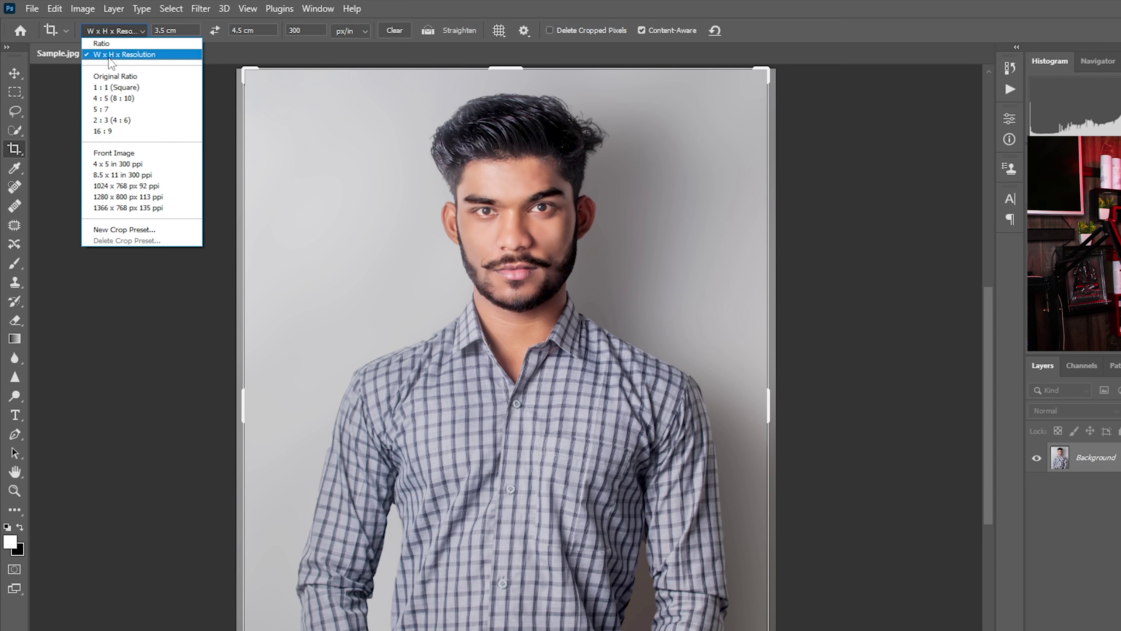
pyautogui.click(144, 55)
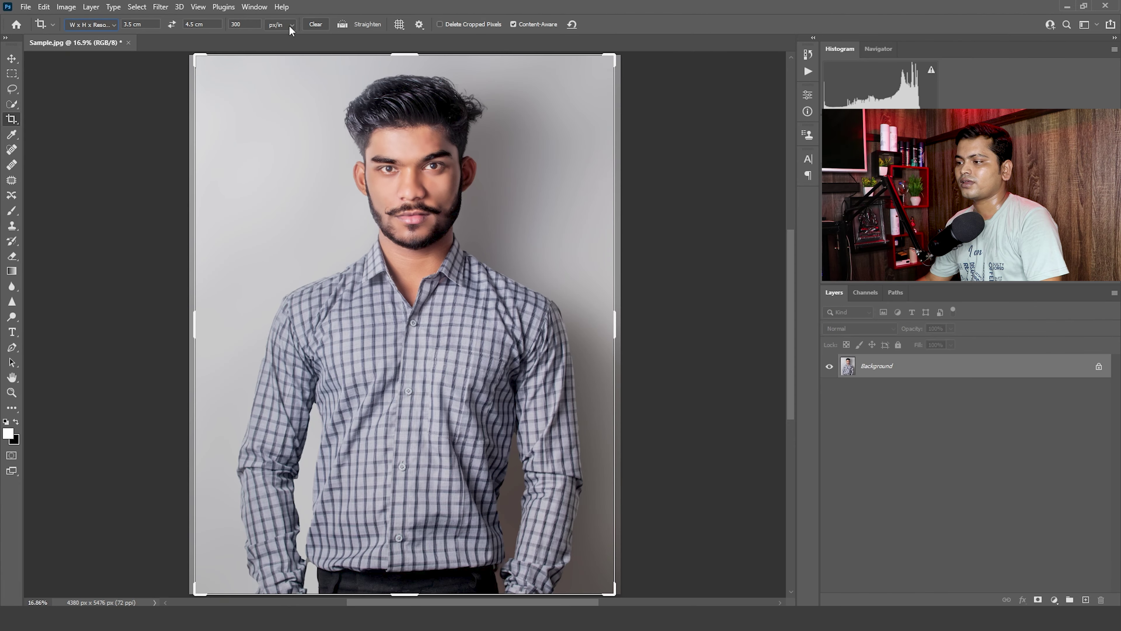
pyautogui.moveTo(614, 56); pyautogui.dragTo(554, 150)
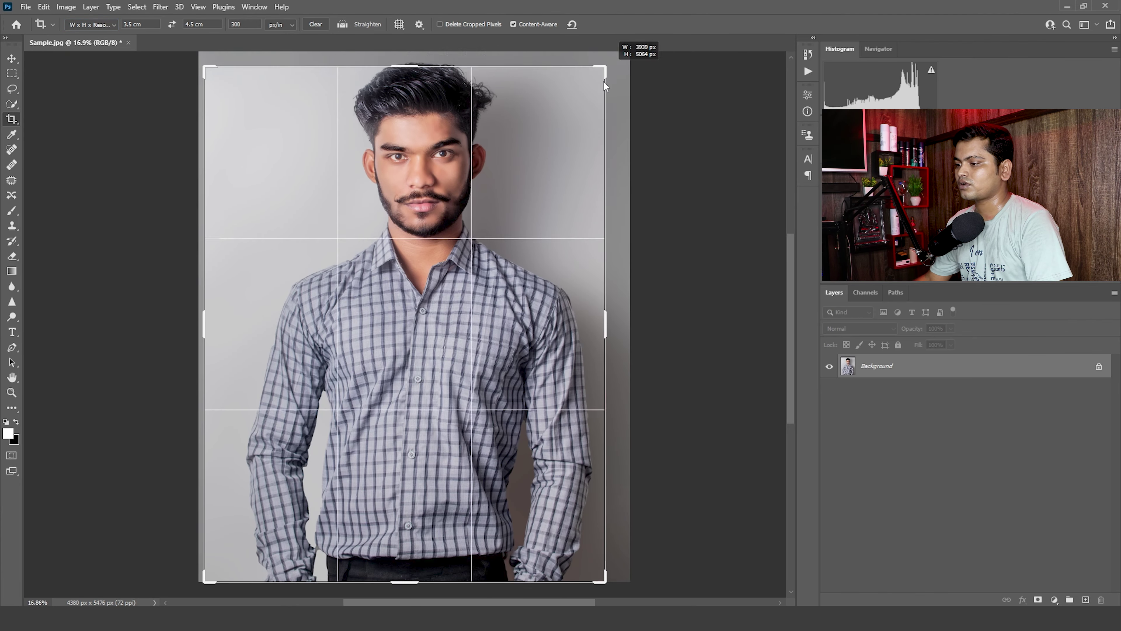
pyautogui.moveTo(485, 182); pyautogui.dragTo(426, 346)
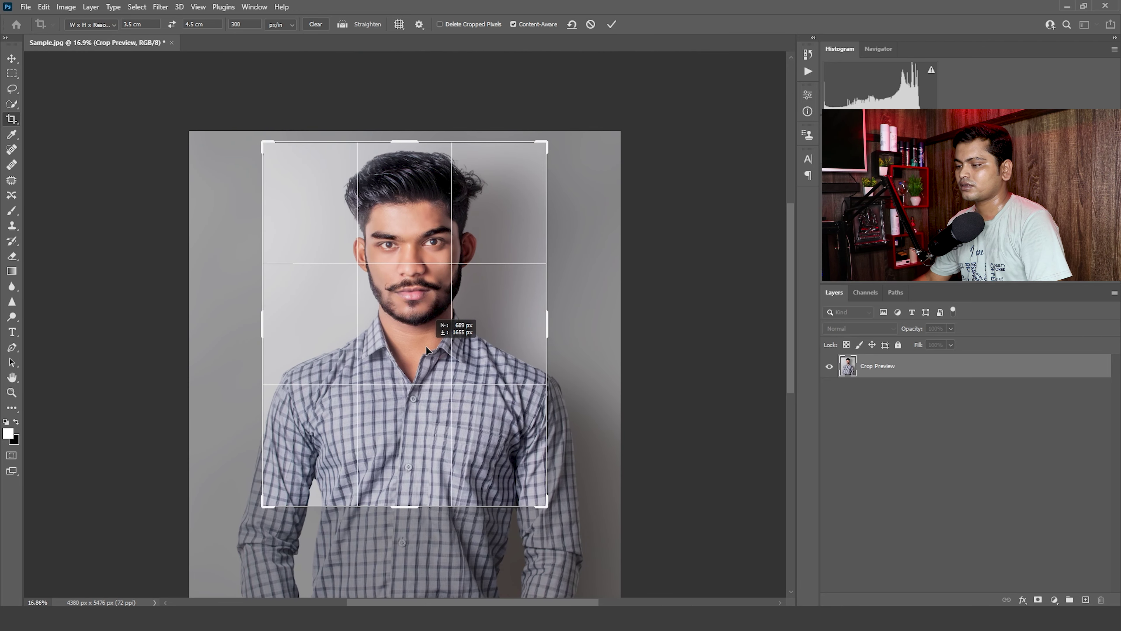
pyautogui.moveTo(261, 140); pyautogui.dragTo(277, 161)
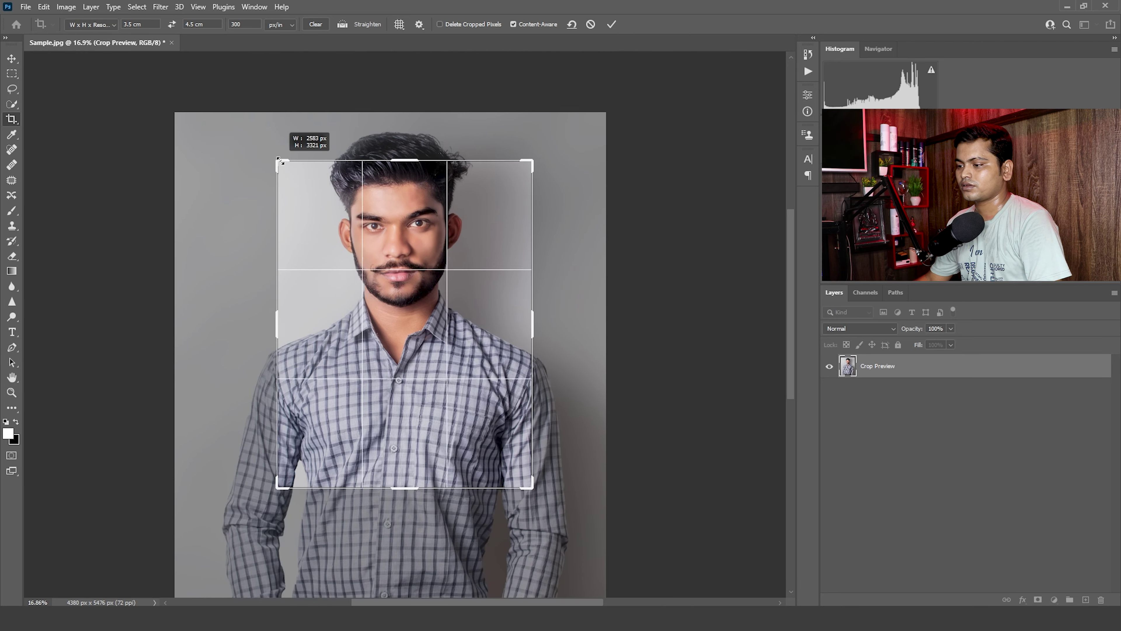
pyautogui.moveTo(347, 268)
pyautogui.mouseDown()
pyautogui.moveTo(369, 256)
pyautogui.moveTo(365, 302)
pyautogui.moveTo(390, 322)
pyautogui.moveTo(376, 325)
pyautogui.mouseUp()
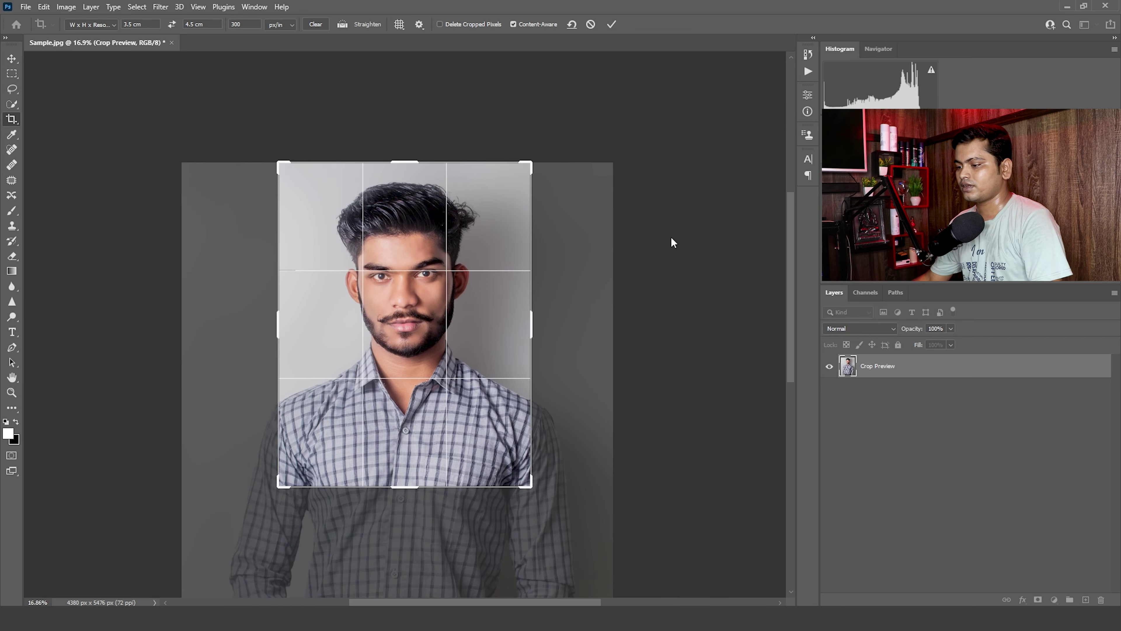
pyautogui.press('Escape')
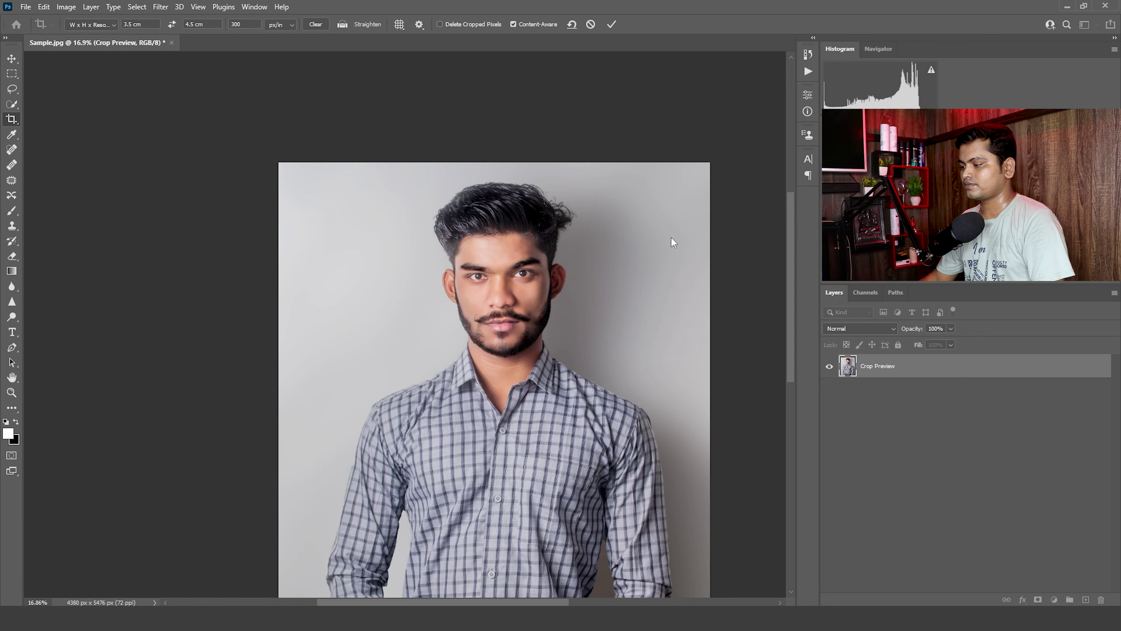
pyautogui.press('Return')
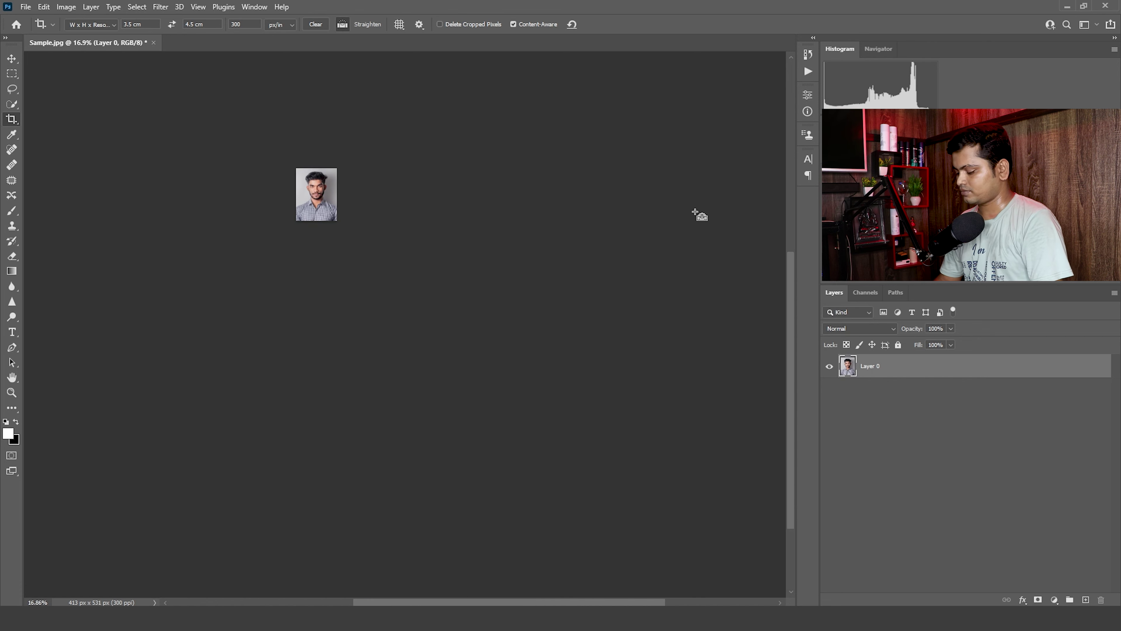
# Flatten the cropped portrait, duplicate it as Layer 1, and hide the Background
pyautogui.hotkey('ctrl', '0')
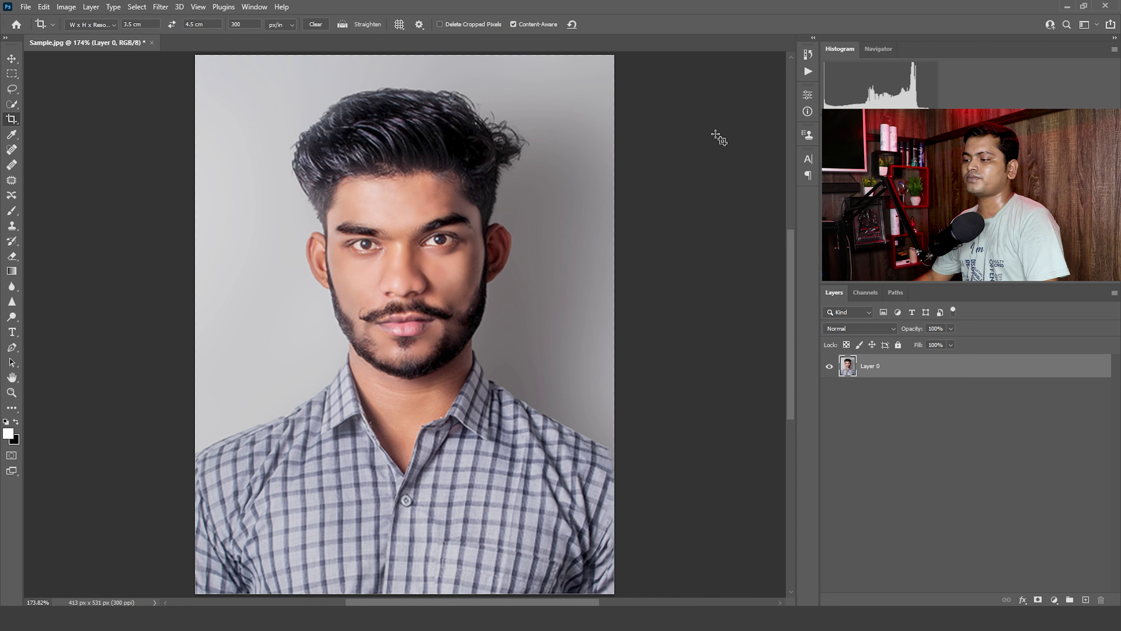
pyautogui.rightClick(987, 374)
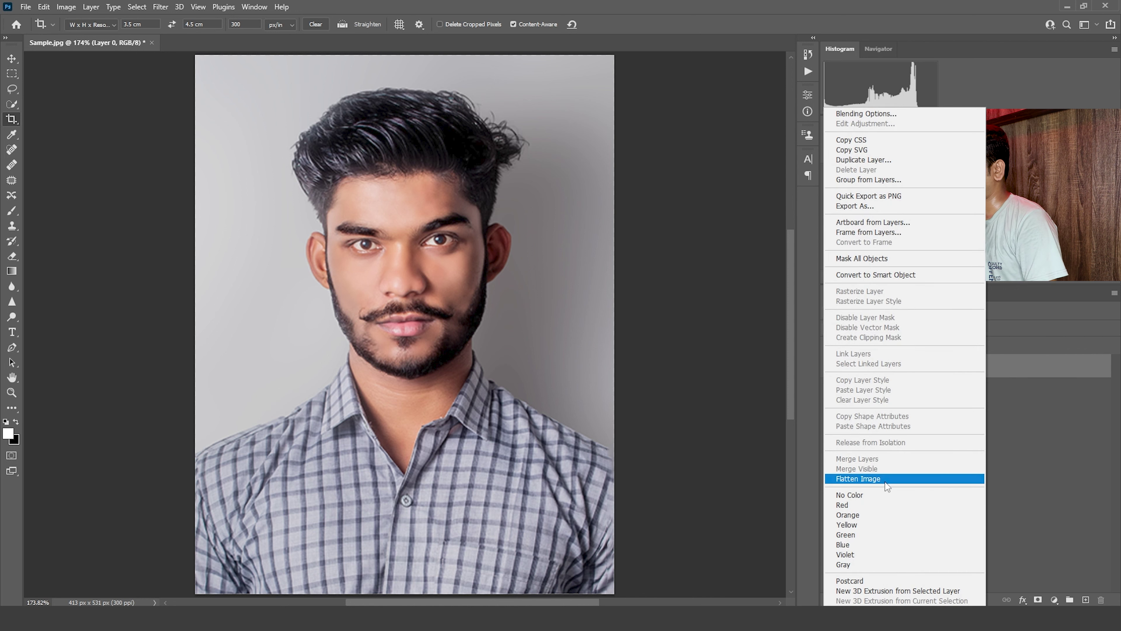
pyautogui.click(901, 478)
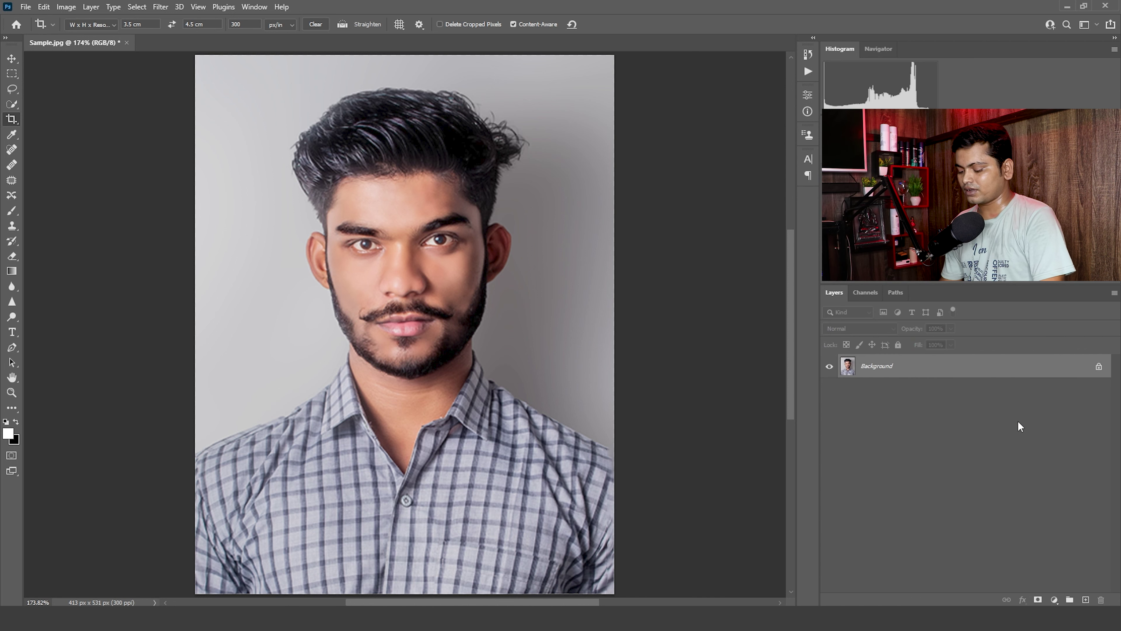
pyautogui.hotkey('ctrl', 'j')
pyautogui.click(829, 391)
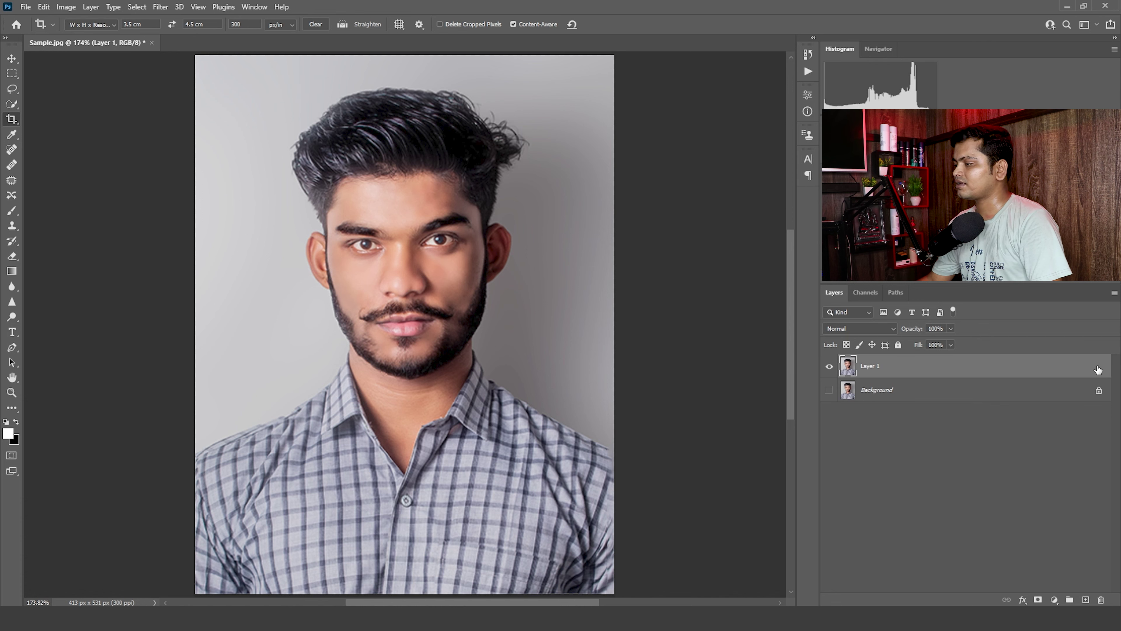
# Give Layer 1 a 2 px black inside Stroke border around the portrait
pyautogui.doubleClick(1098, 370)
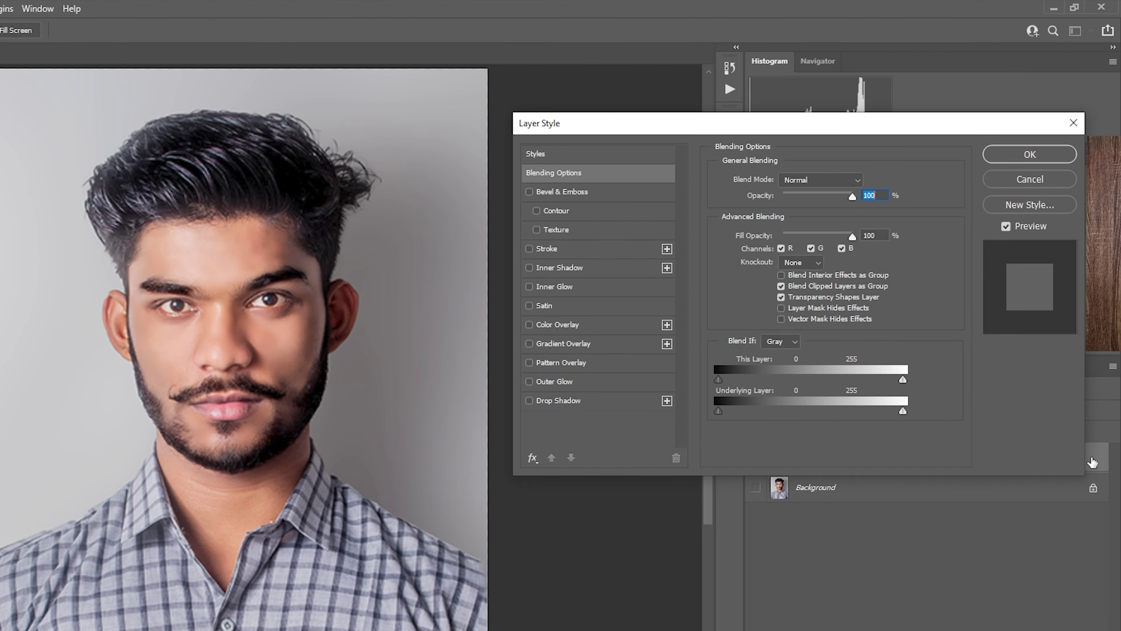
pyautogui.click(554, 248)
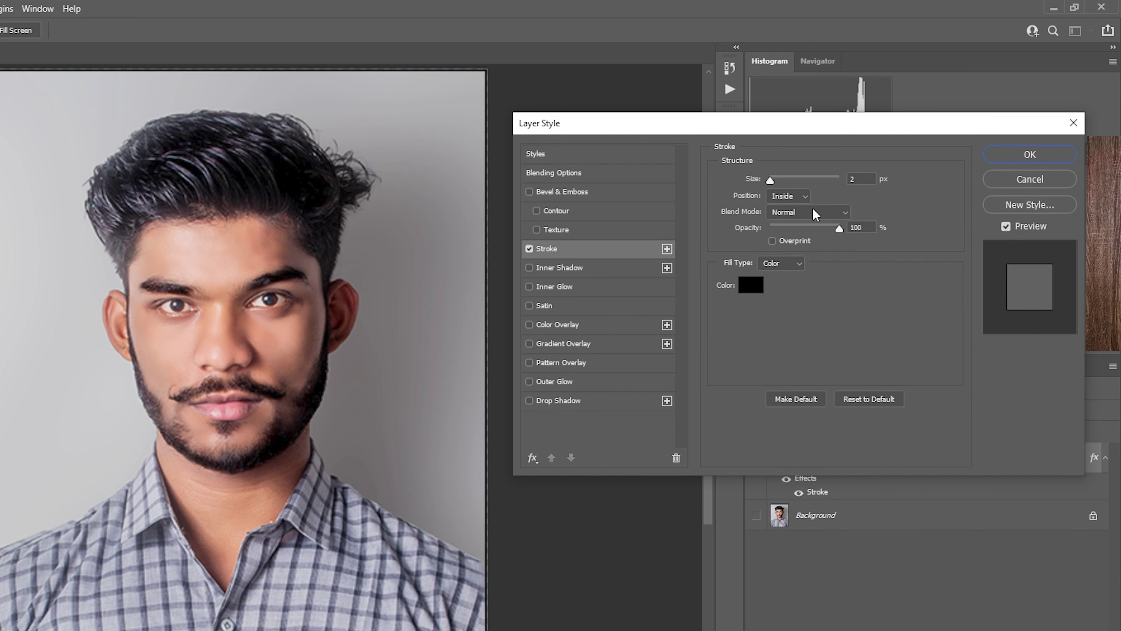
pyautogui.click(1046, 155)
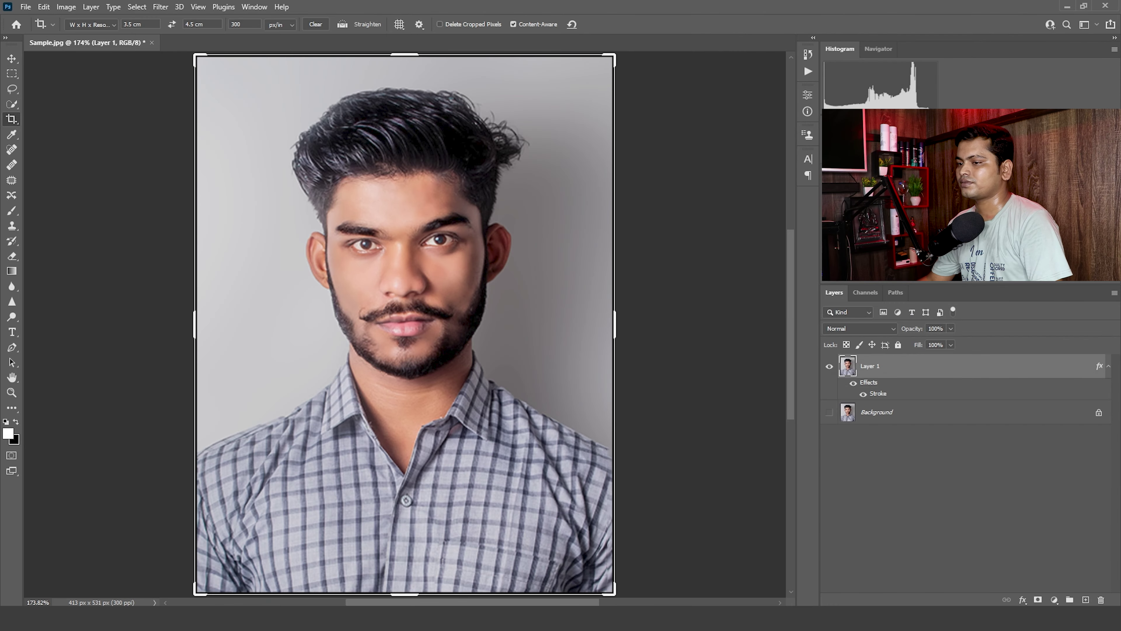
pyautogui.press('v')
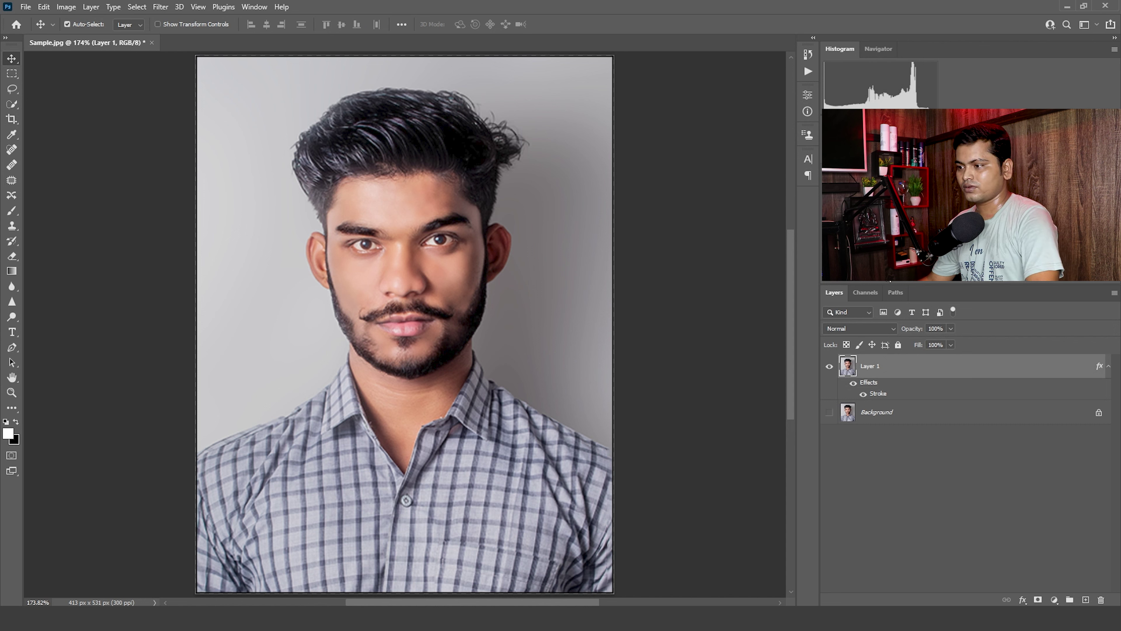
pyautogui.hotkey('ctrl', 't')
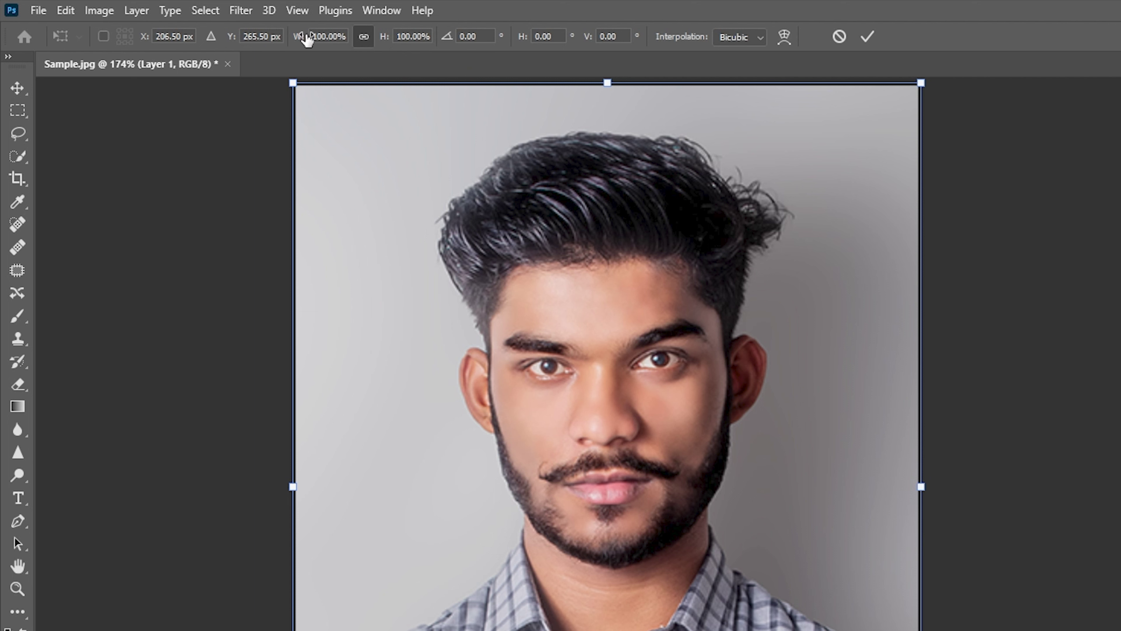
# Scale Layer 1 down to 97% width with linked proportions and commit
pyautogui.click(326, 31)
pyautogui.write('97')
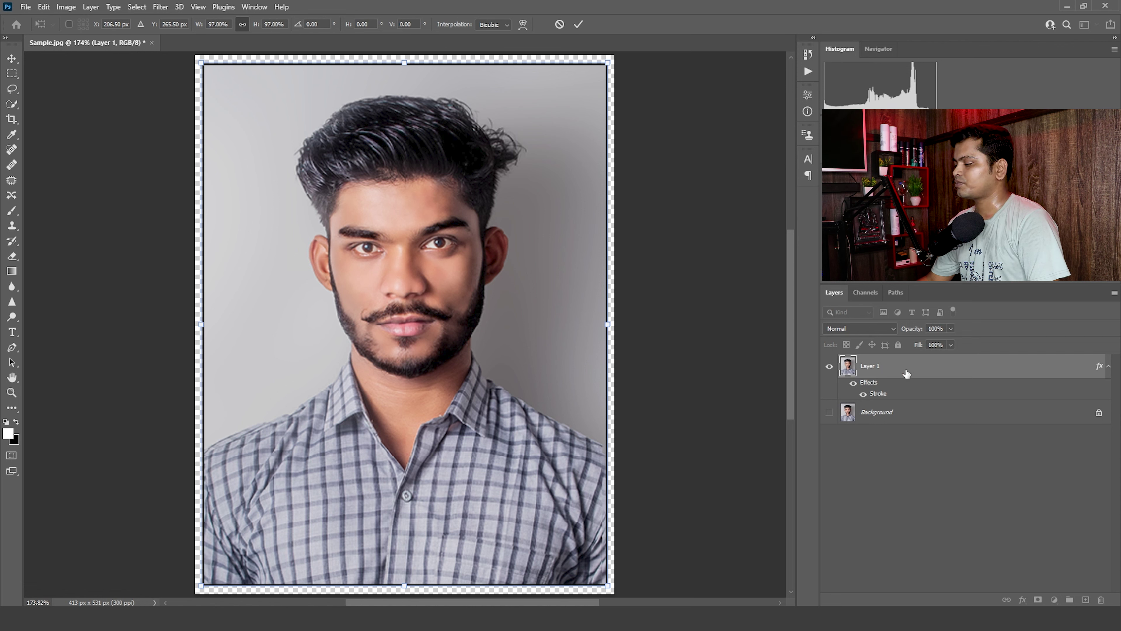
pyautogui.press('Return')
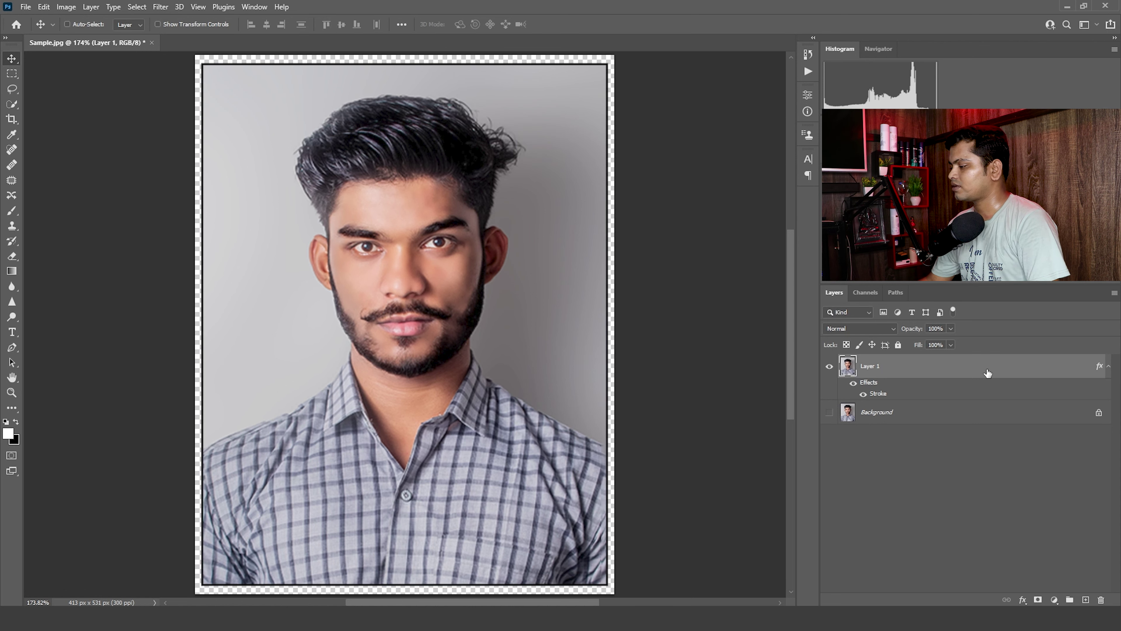
# Flatten the image onto a white Background layer, discarding the hidden layer
pyautogui.rightClick(987, 374)
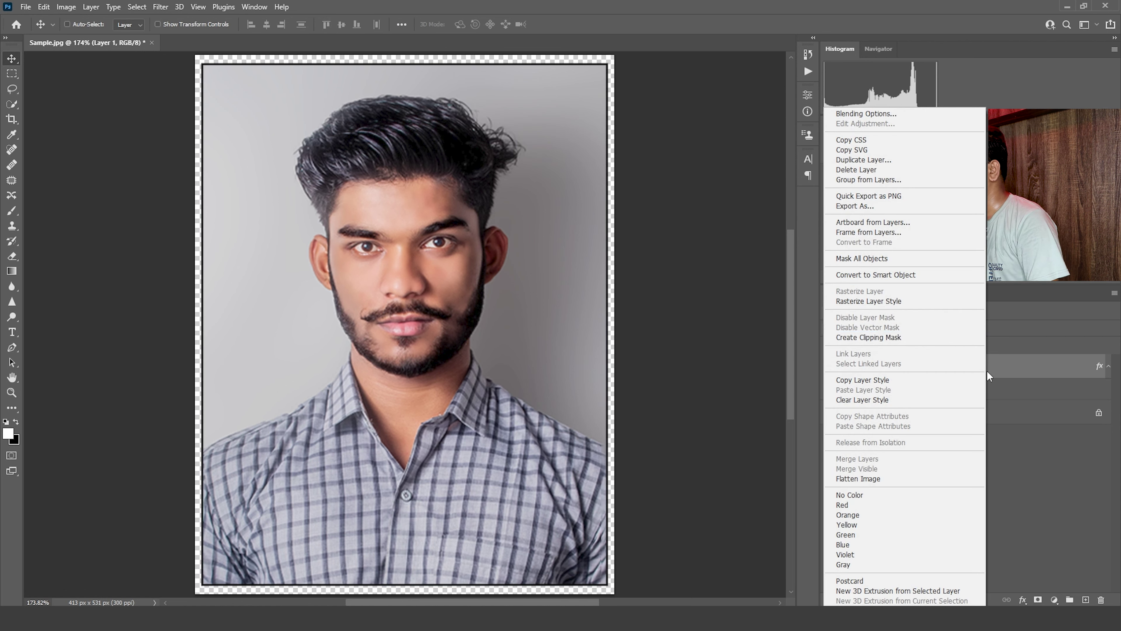
pyautogui.click(886, 479)
pyautogui.click(507, 229)
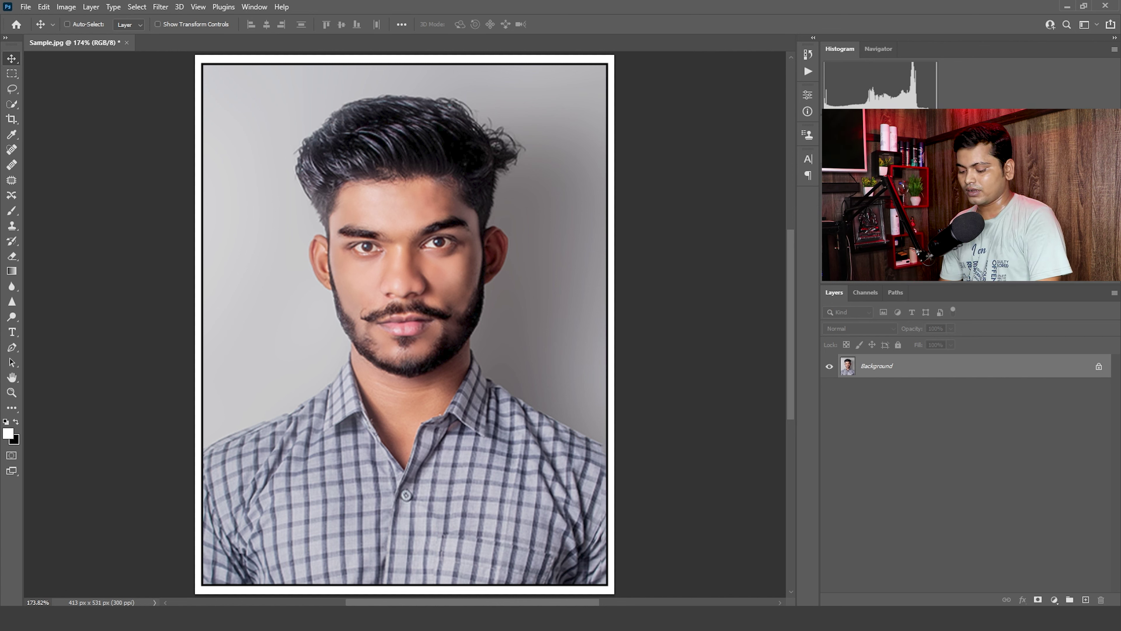
pyautogui.hotkey('ctrl', 'n')
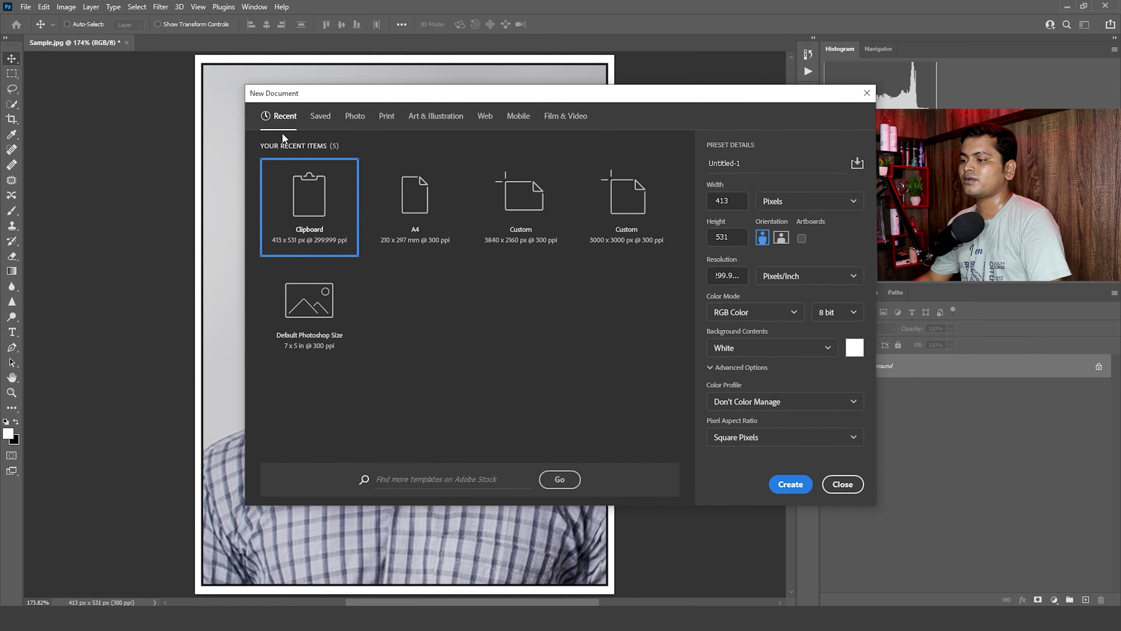
# Create a blank A4 (210 × 297 mm) print document, then return to Sample.jpg
pyautogui.click(386, 116)
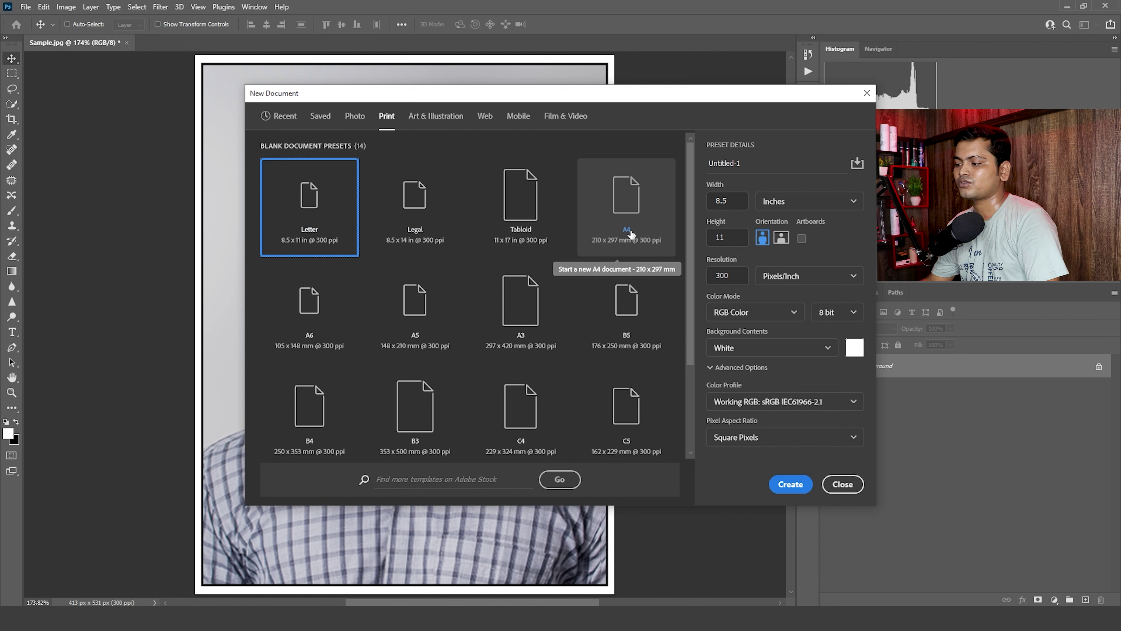
pyautogui.click(632, 206)
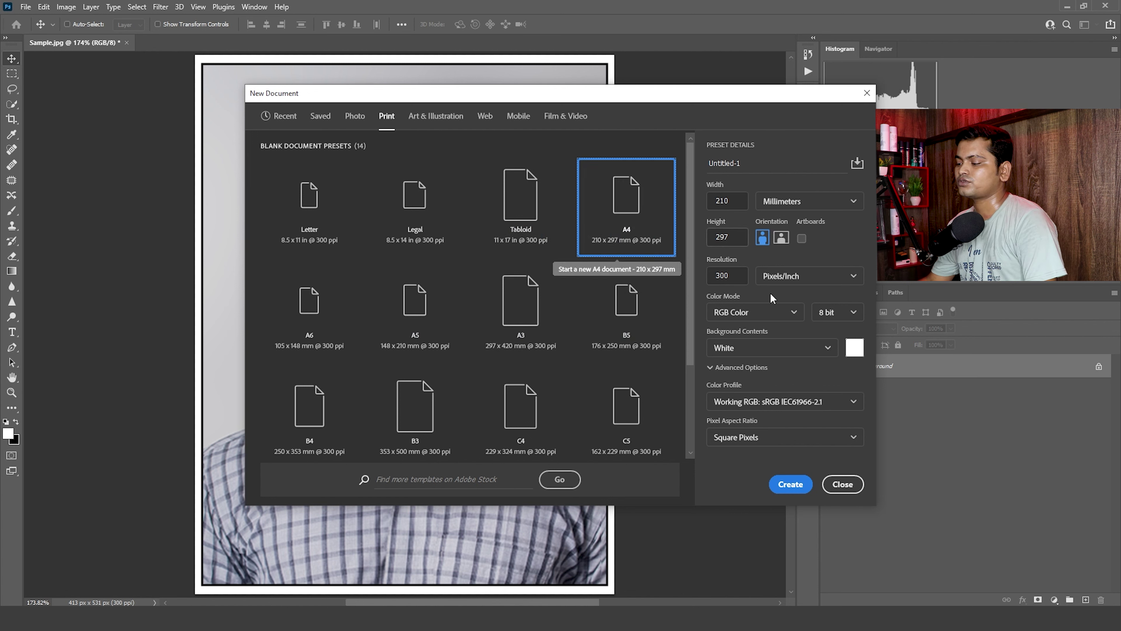
pyautogui.click(791, 484)
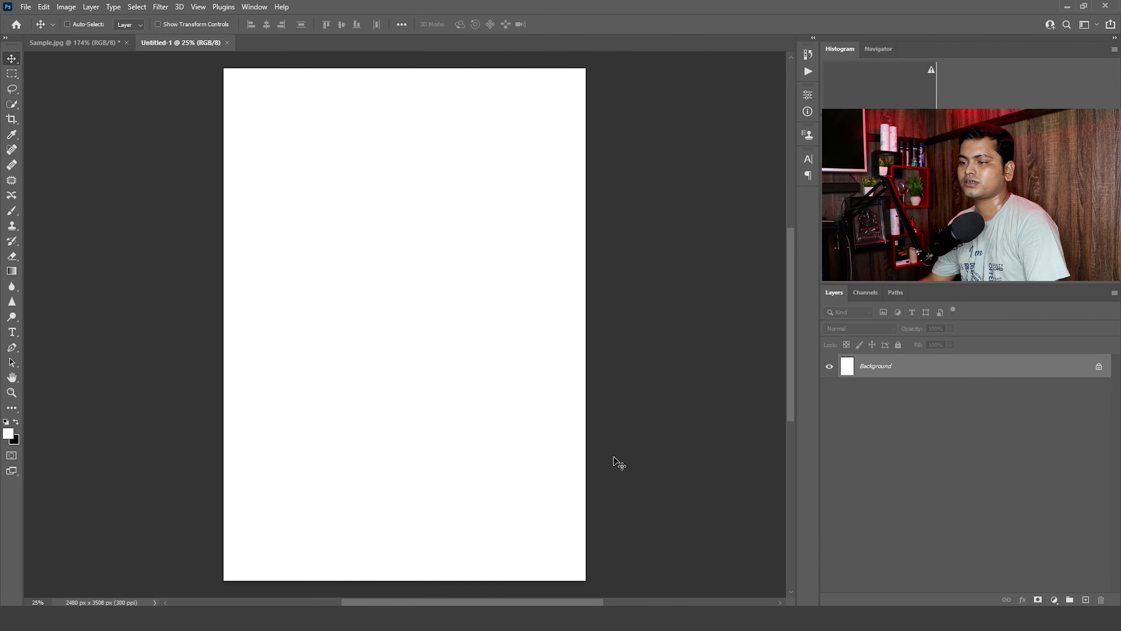
pyautogui.click(73, 43)
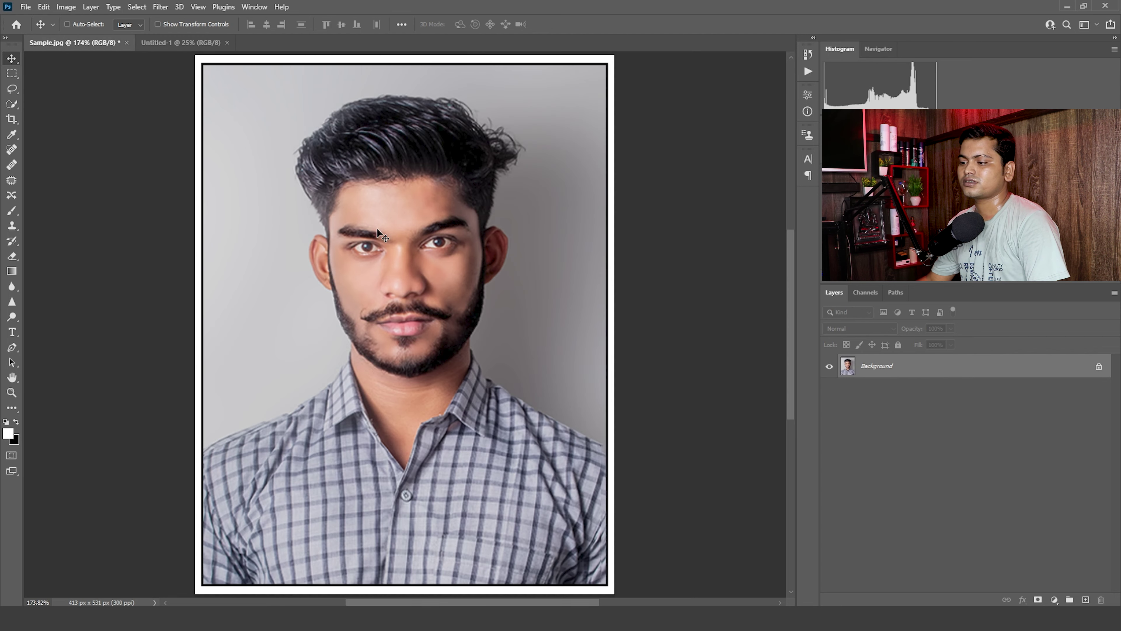
# Drag the bordered portrait into the A4 document's top-left corner
pyautogui.moveTo(377, 251); pyautogui.dragTo(302, 153)
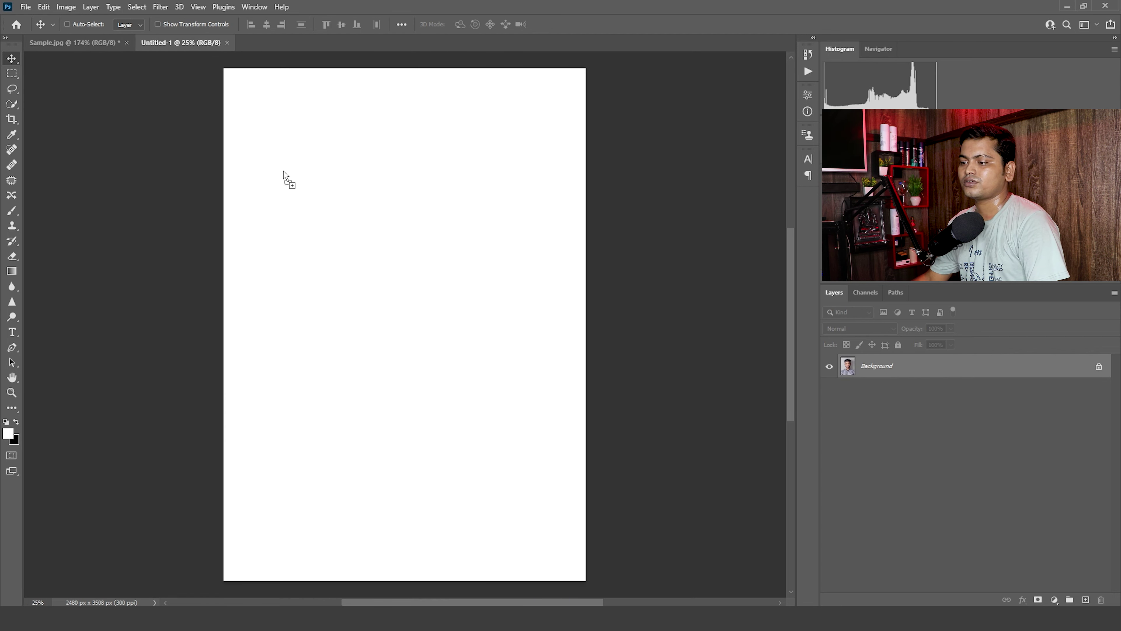
pyautogui.moveTo(309, 166); pyautogui.dragTo(271, 124)
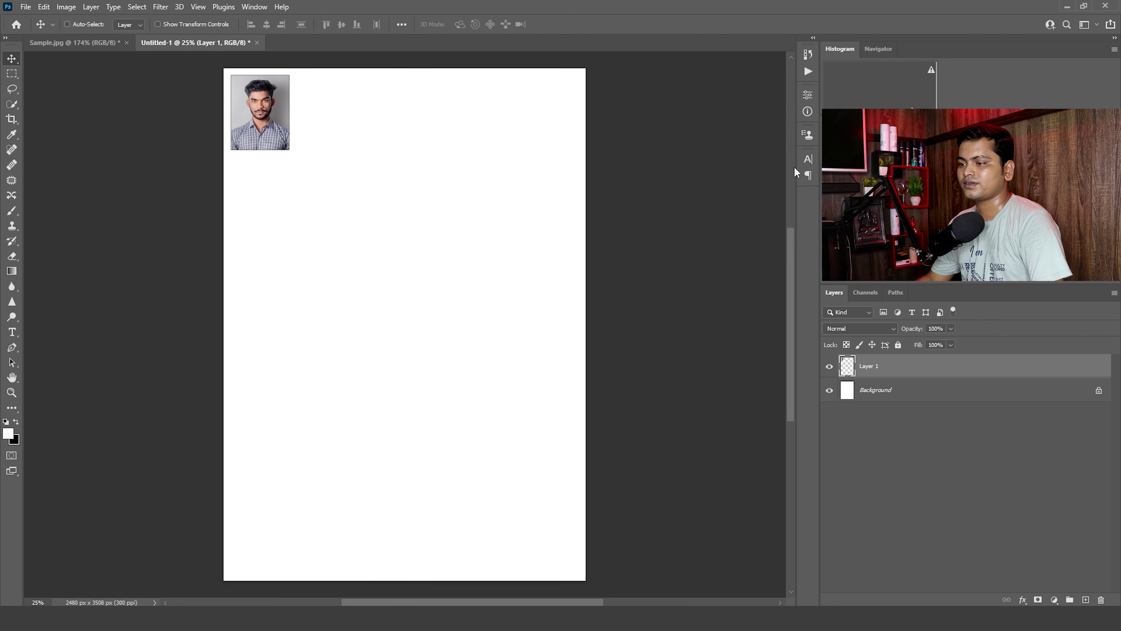
pyautogui.moveTo(274, 122); pyautogui.dragTo(275, 127)
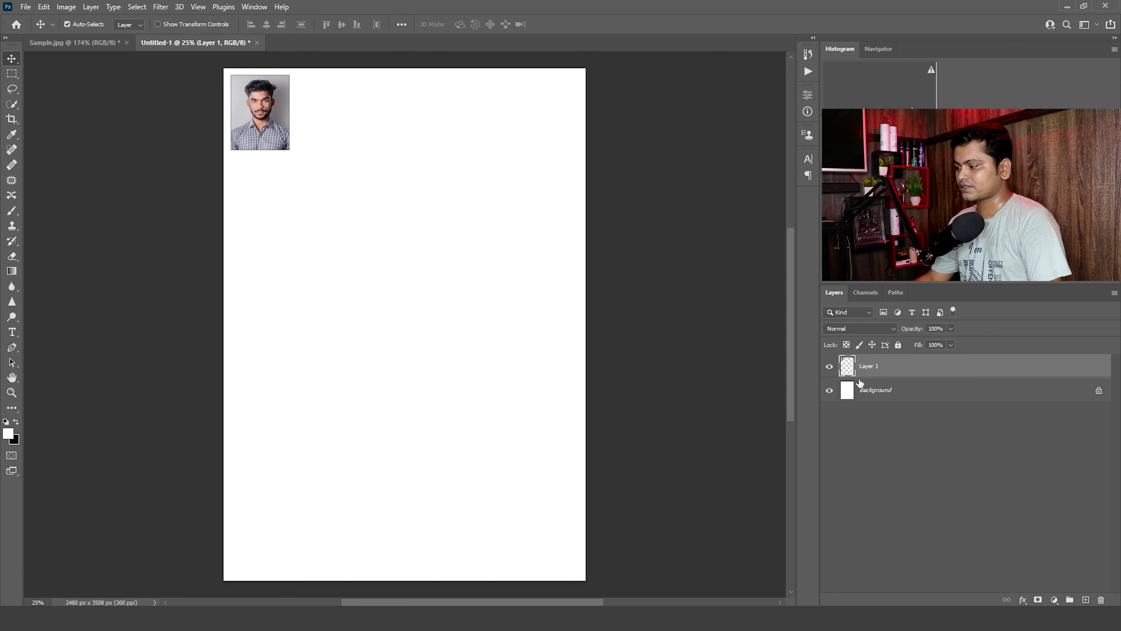
# Step-duplicate the portrait 440 px apart into a row of five photos
pyautogui.keyDown('ctrl'); pyautogui.click(848, 371); pyautogui.keyUp('ctrl')
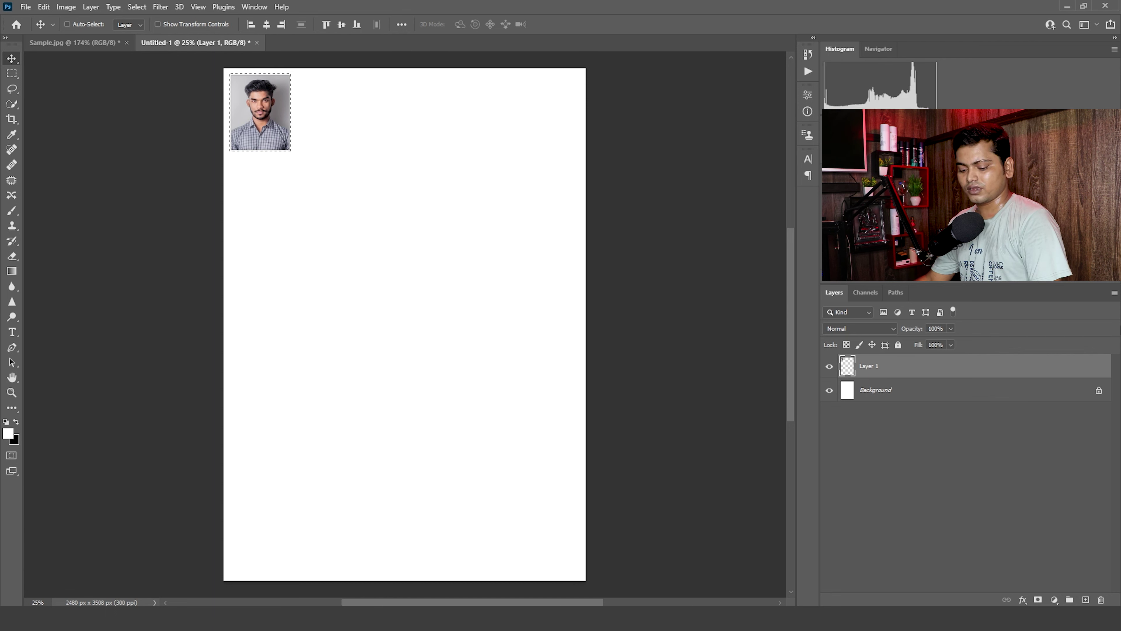
pyautogui.click(67, 24)
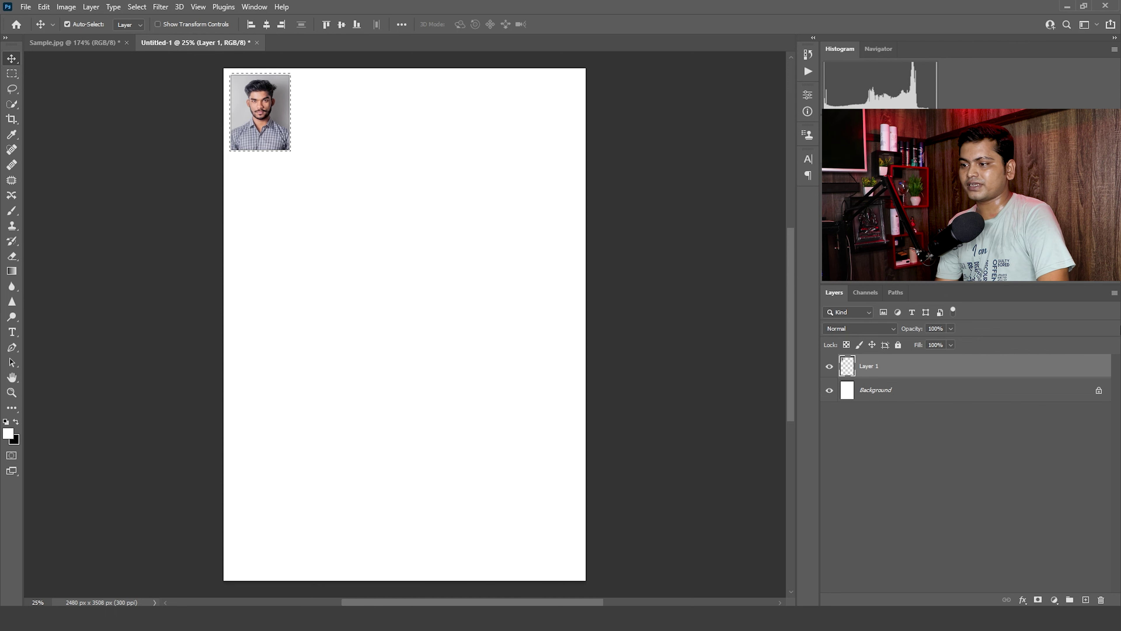
pyautogui.hotkey('ctrl', 't')
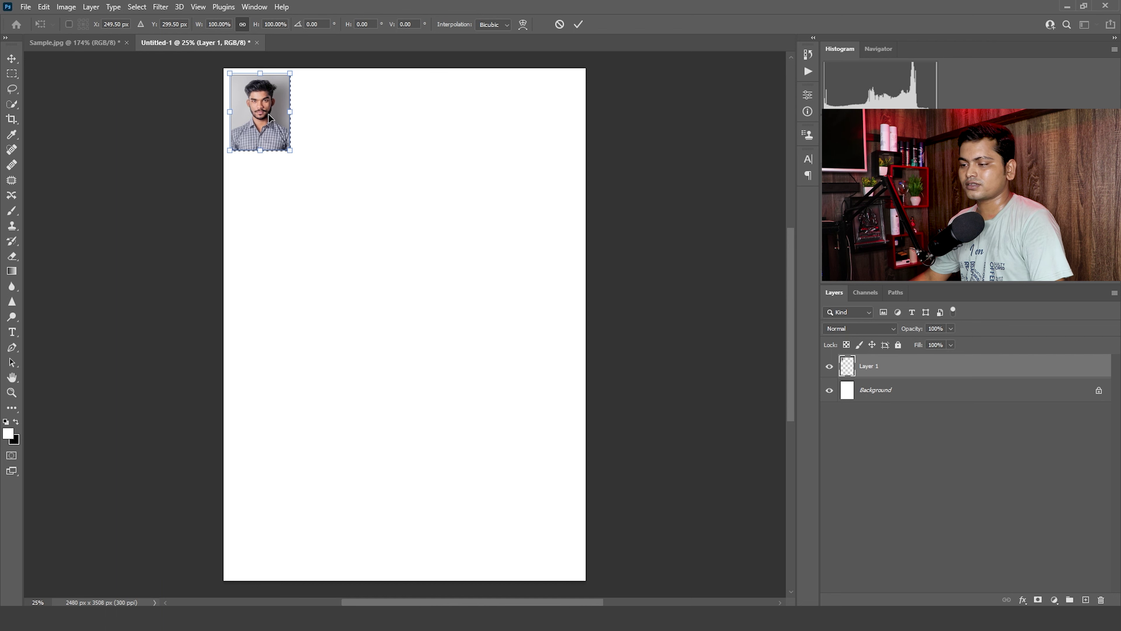
pyautogui.moveTo(272, 113); pyautogui.dragTo(336, 121)
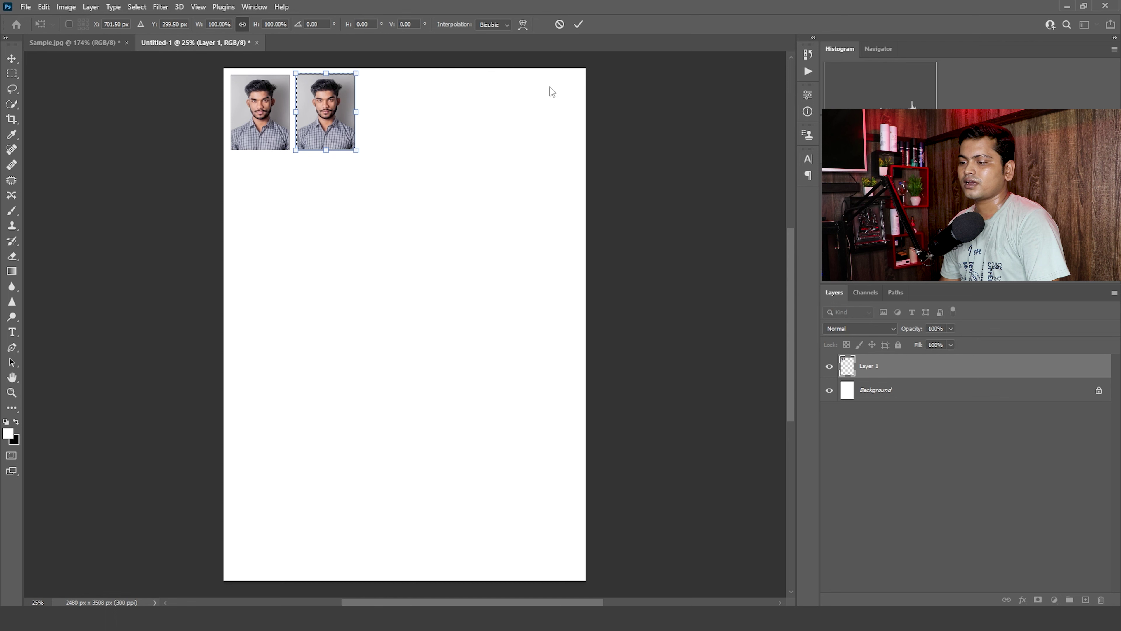
pyautogui.press('Return')
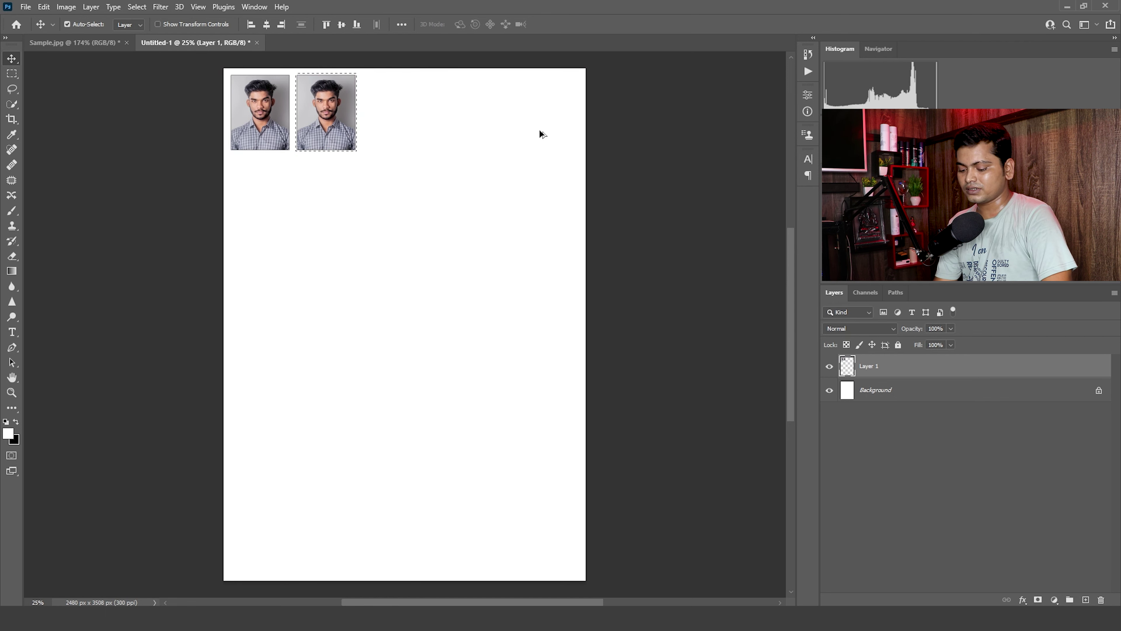
pyautogui.hotkey('ctrl', 'alt', 'shift', 't')
pyautogui.hotkey('ctrl', 'alt', 'shift', 't')
pyautogui.hotkey('ctrl', 'alt', 'shift', 't')
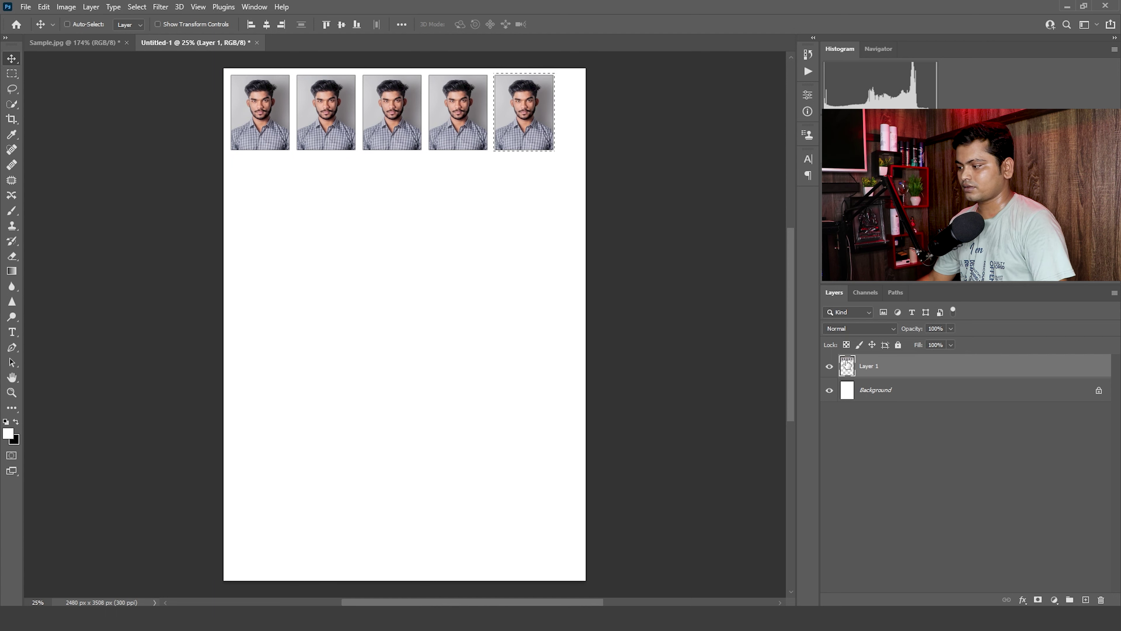
pyautogui.hotkey('ctrl', 'a')
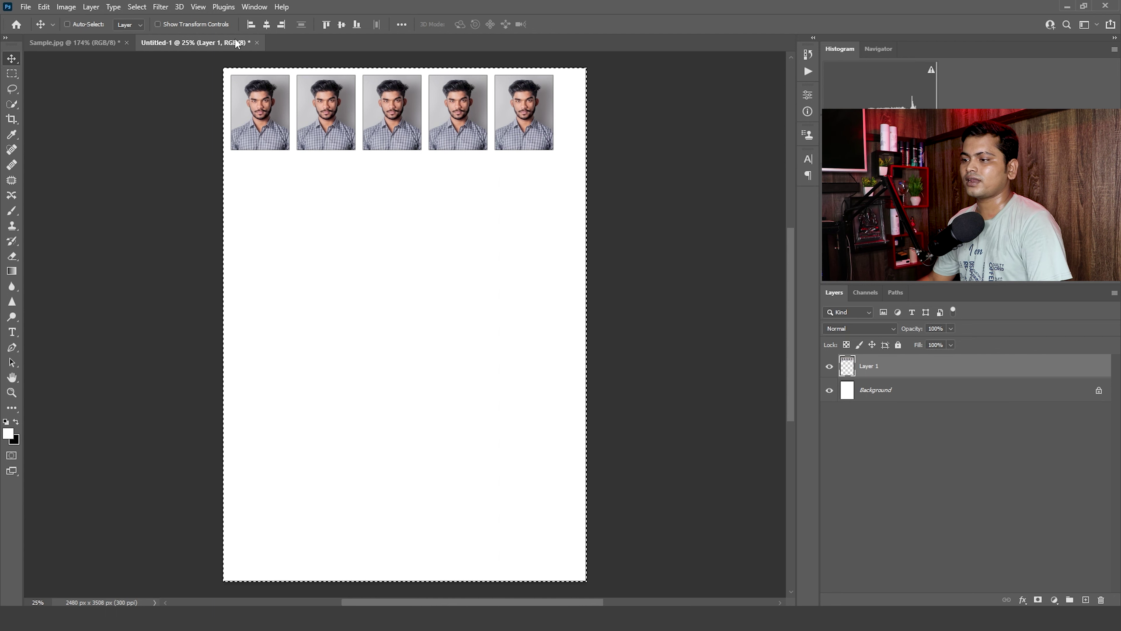
# Centre the photo row horizontally and copy it as a second row below
pyautogui.click(266, 24)
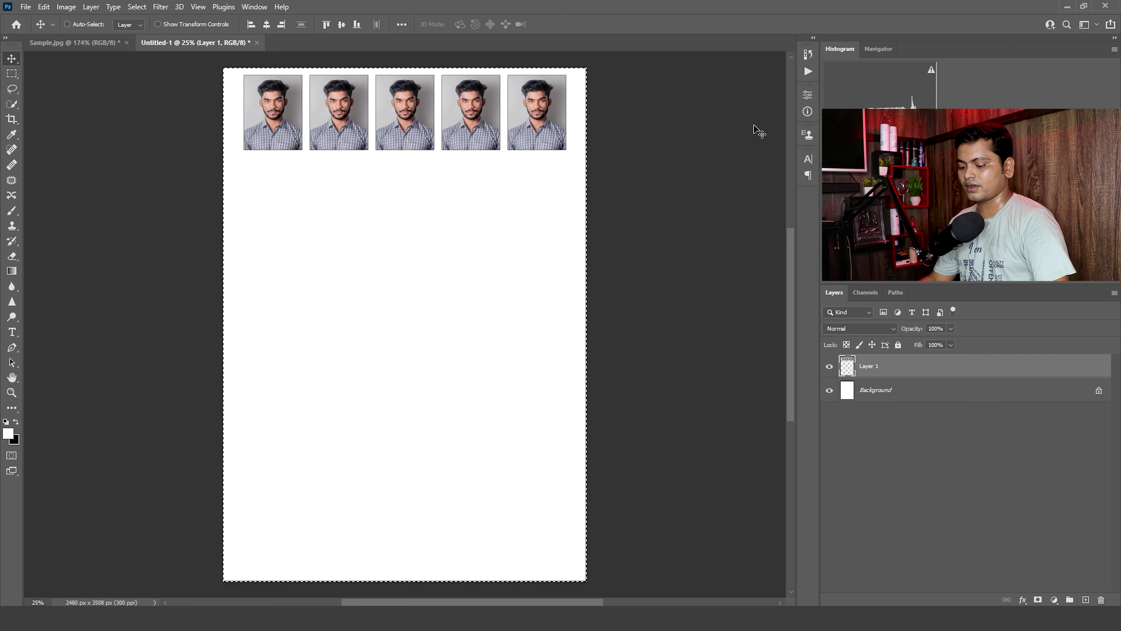
pyautogui.hotkey('ctrl', 'd')
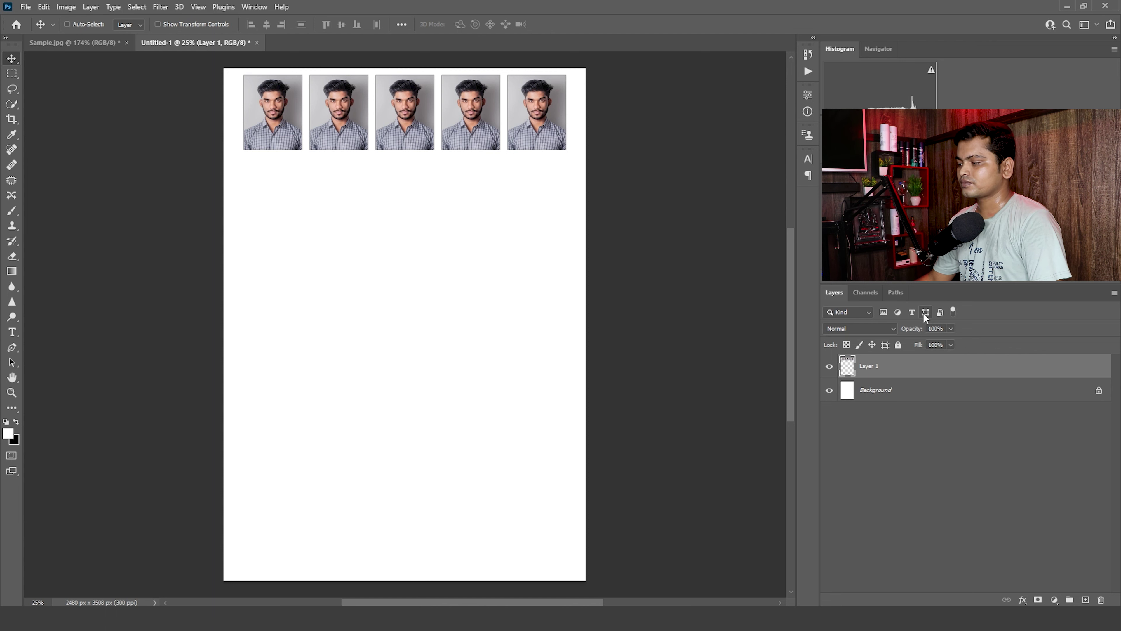
pyautogui.keyDown('ctrl'); pyautogui.click(849, 367); pyautogui.keyUp('ctrl')
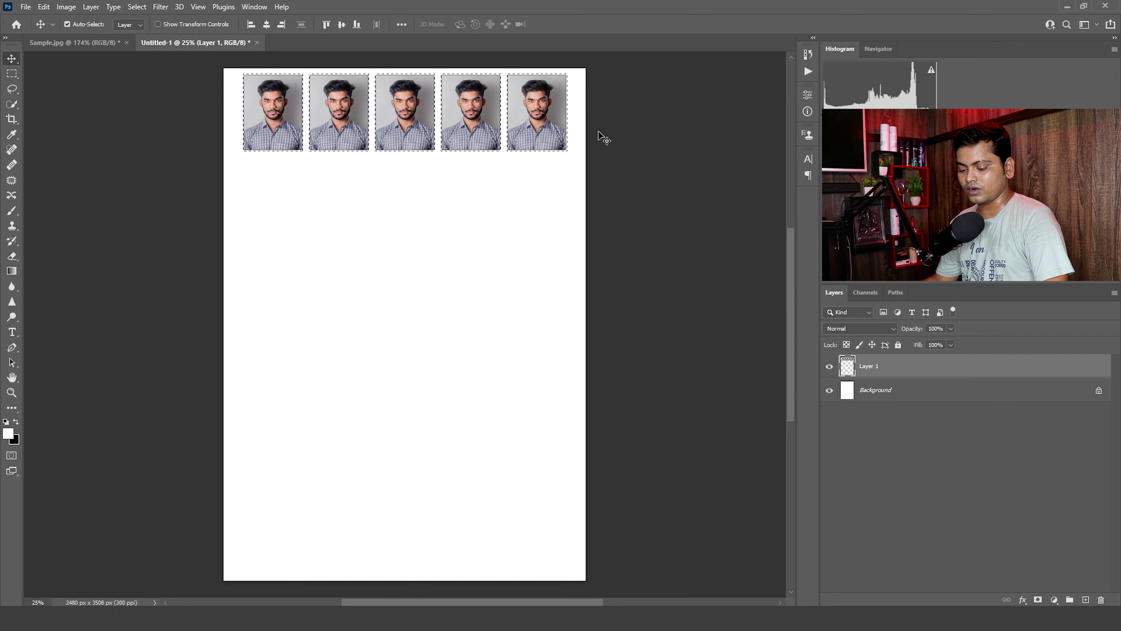
pyautogui.hotkey('ctrl', 't')
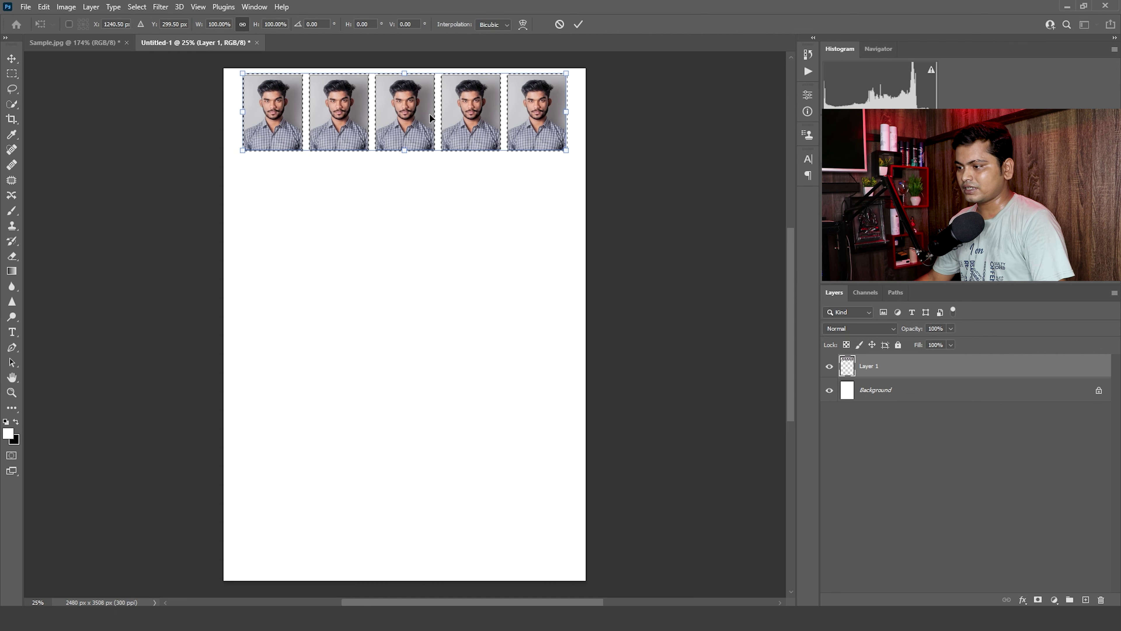
pyautogui.moveTo(424, 114); pyautogui.dragTo(438, 199)
pyautogui.press('Return')
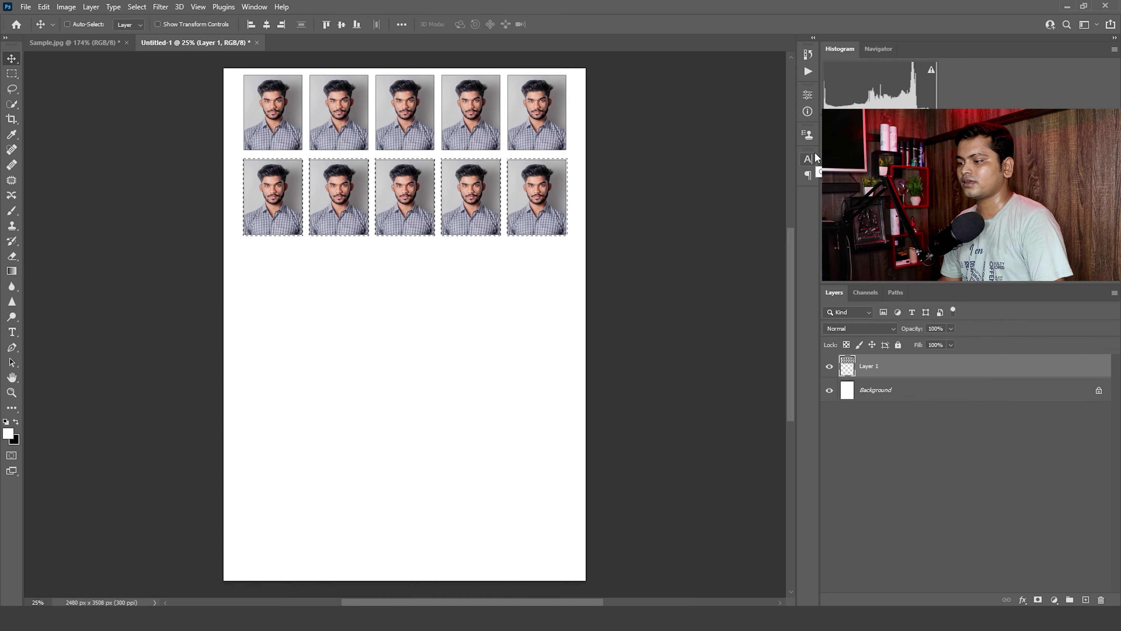
# Repeat the row copy downward to fill the page, then deselect
pyautogui.press('ctrl')
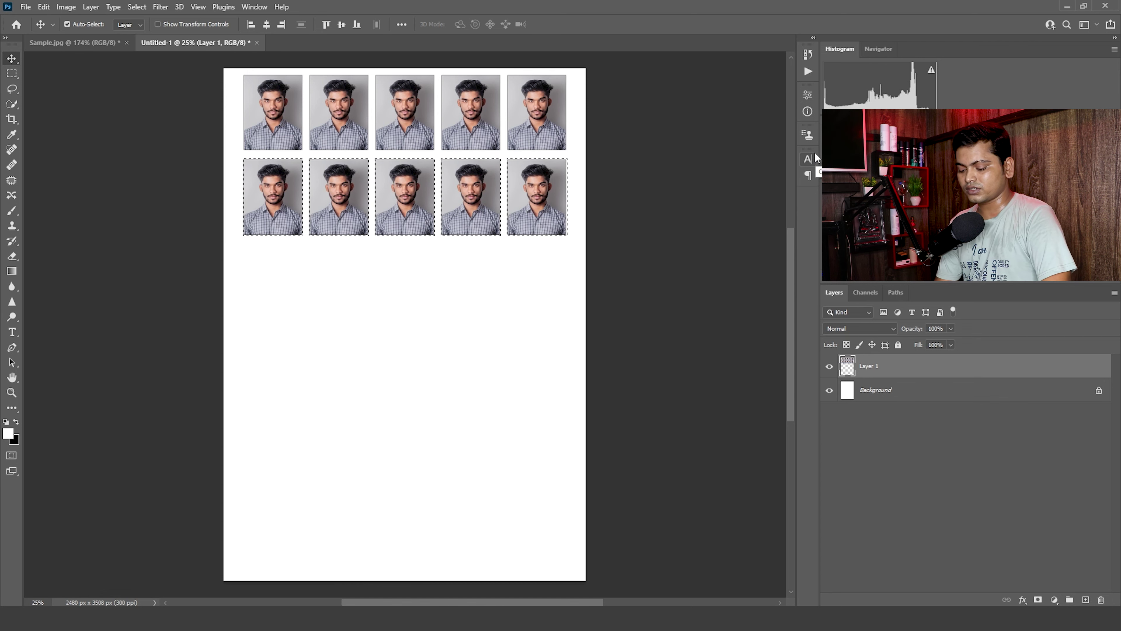
pyautogui.hotkey('ctrl', 'alt', 'shift', 't')
pyautogui.hotkey('ctrl', 'alt', 'shift', 't')
pyautogui.hotkey('ctrl', 'alt', 'shift', 't')
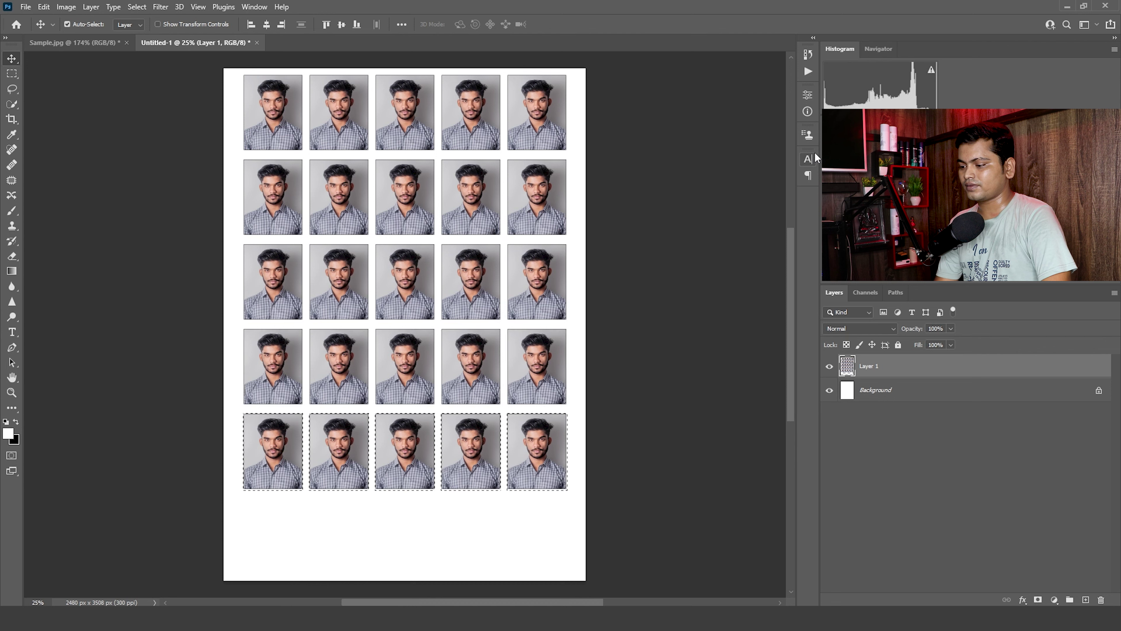
pyautogui.hotkey('ctrl', 'alt', 'shift', 't')
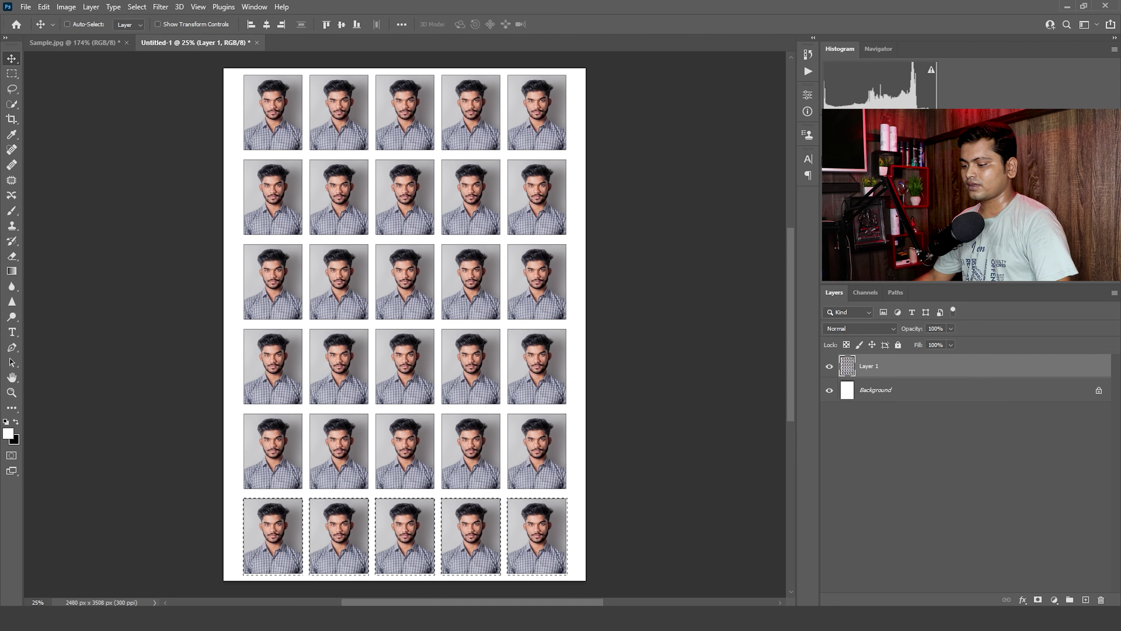
pyautogui.press('ctrl')
pyautogui.hotkey('ctrl', 'd')
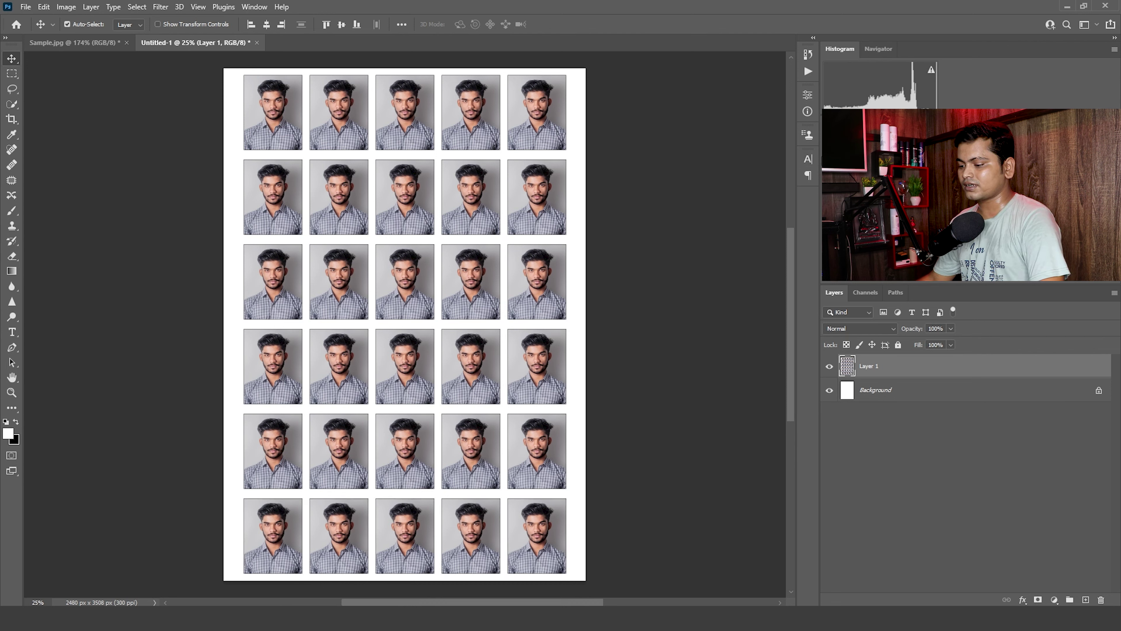
pyautogui.keyDown('shift'); pyautogui.click(904, 396); pyautogui.keyUp('shift')
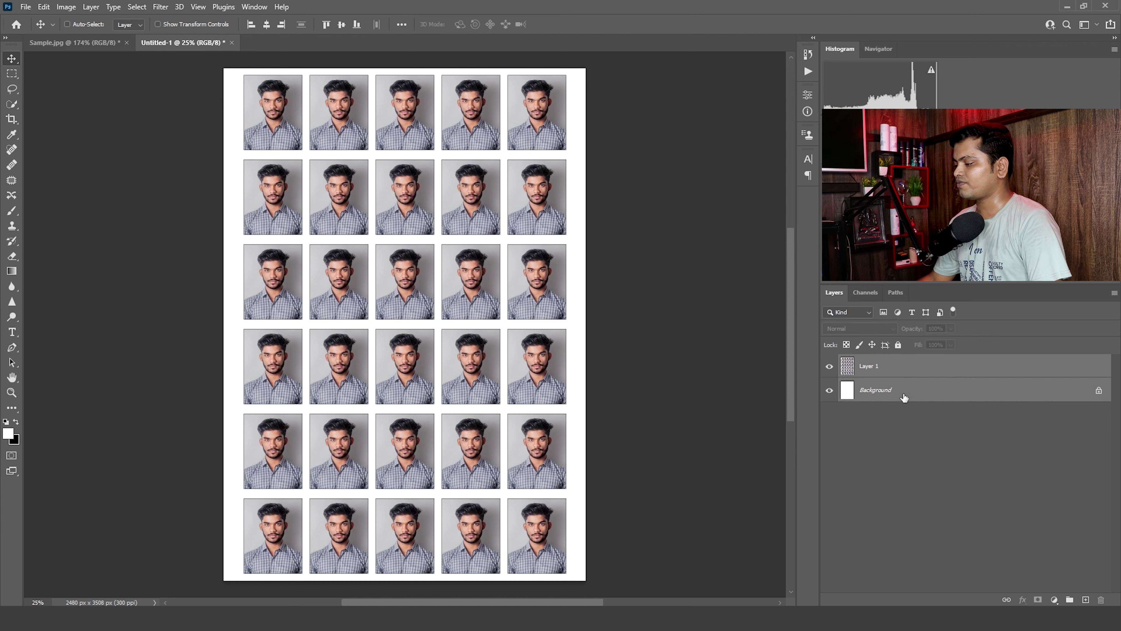
# Flatten the photo grid into one Background layer; open Save a Copy to Desktop, then cancel
pyautogui.rightClick(905, 394)
pyautogui.click(950, 521)
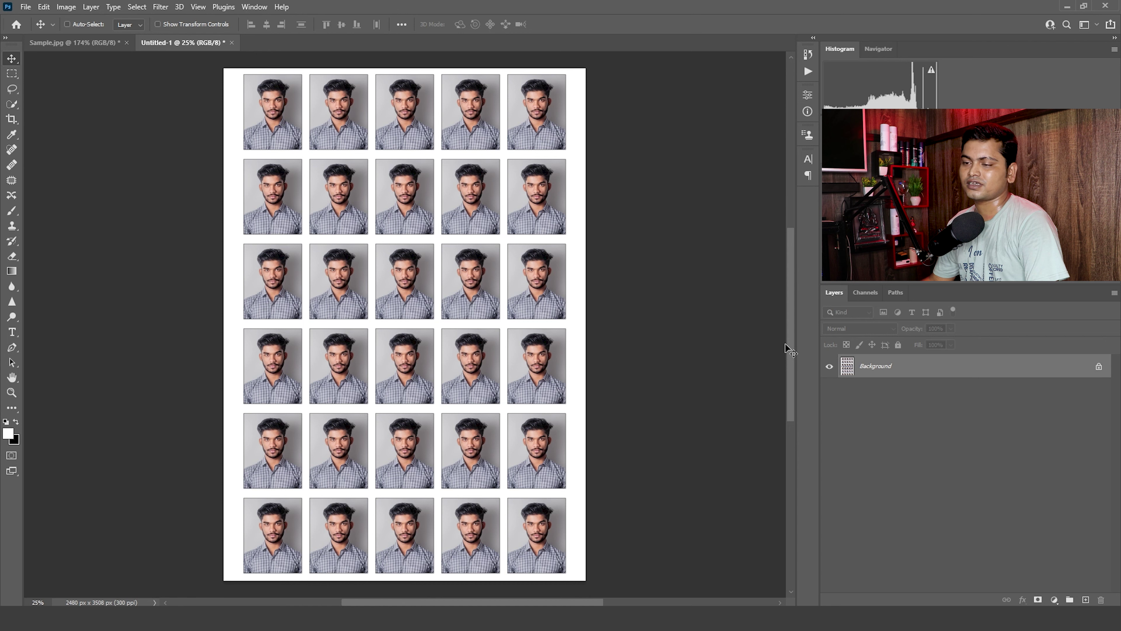
pyautogui.click(23, 7)
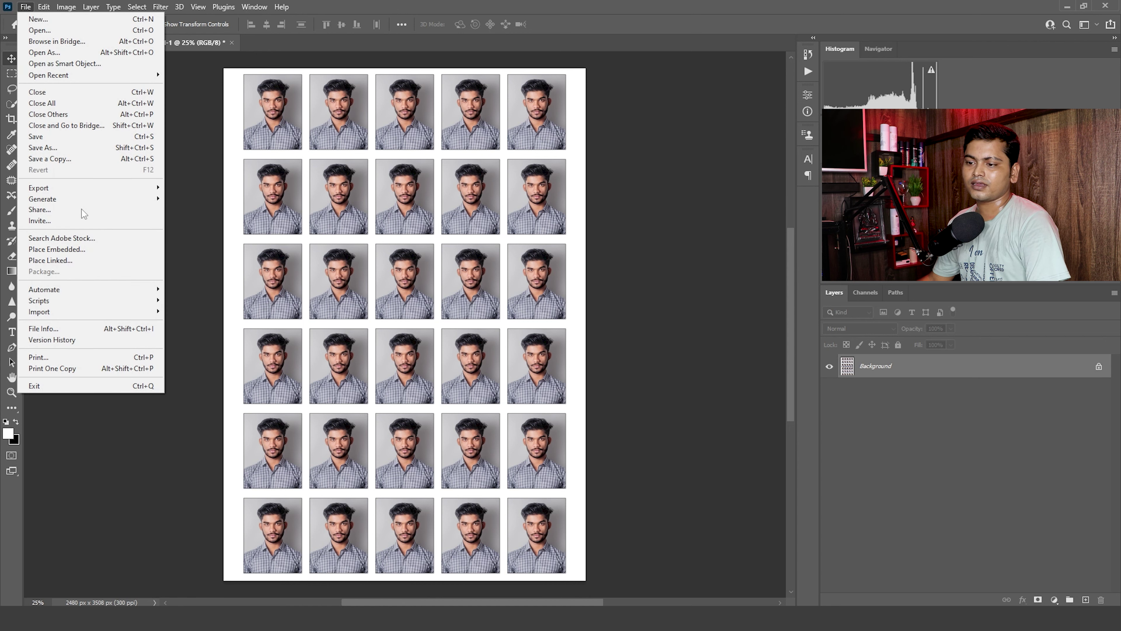
pyautogui.click(55, 160)
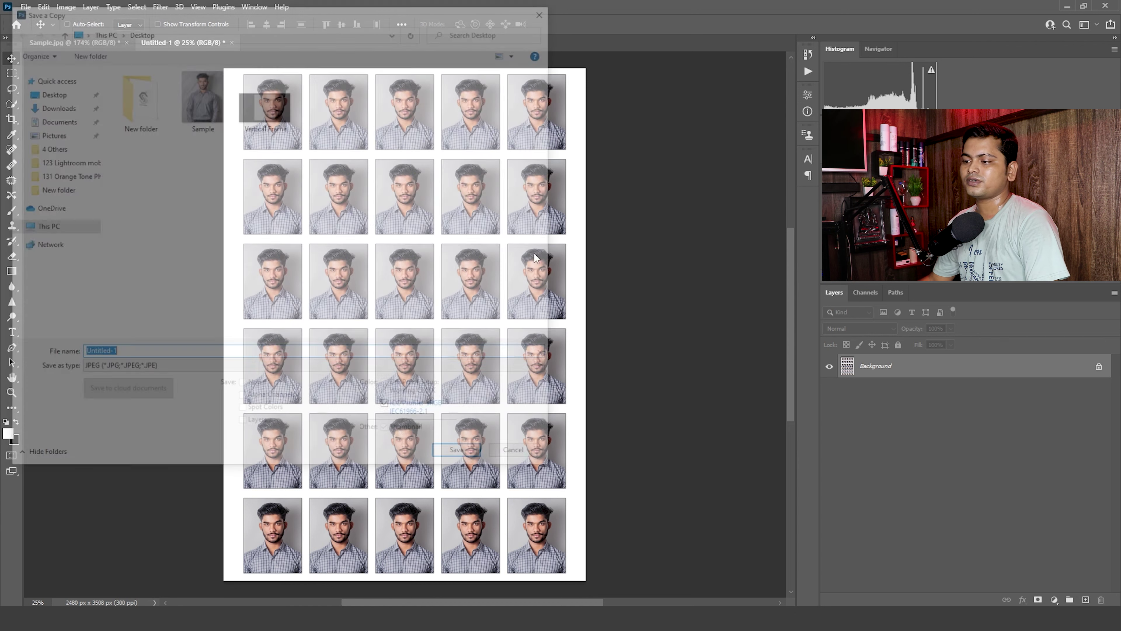
pyautogui.click(65, 94)
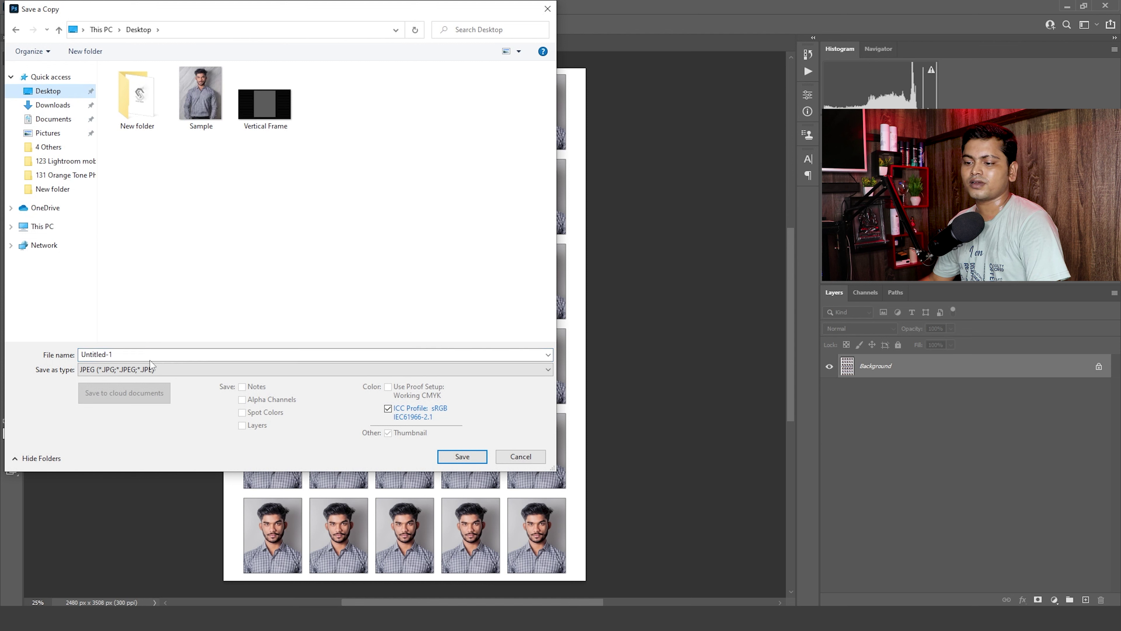
pyautogui.write('dkjsgnkn')
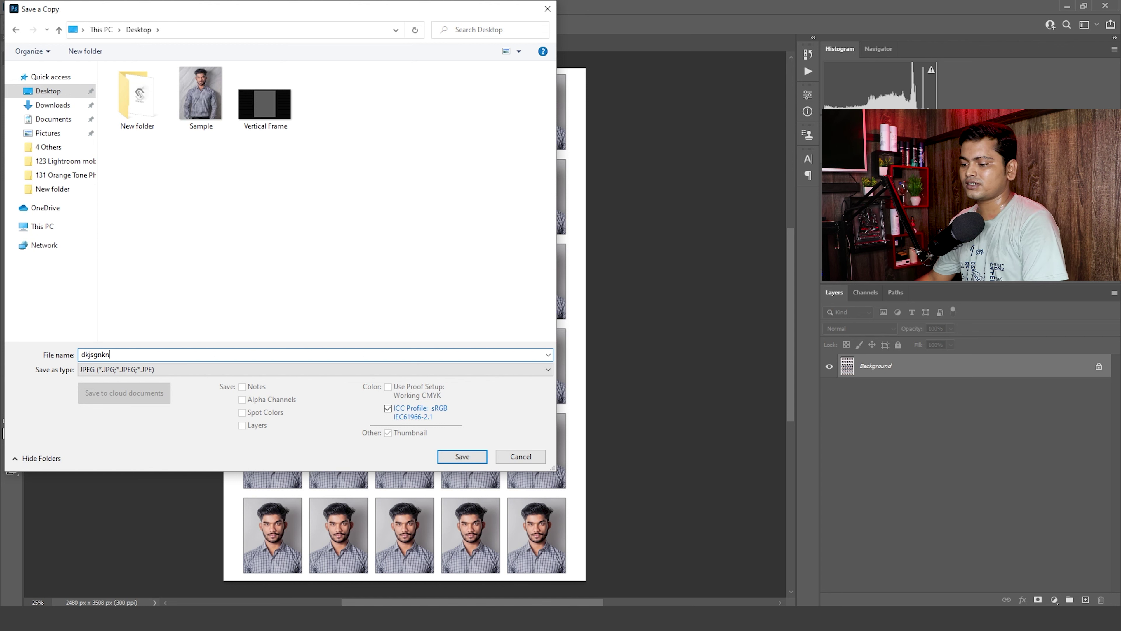
pyautogui.click(550, 12)
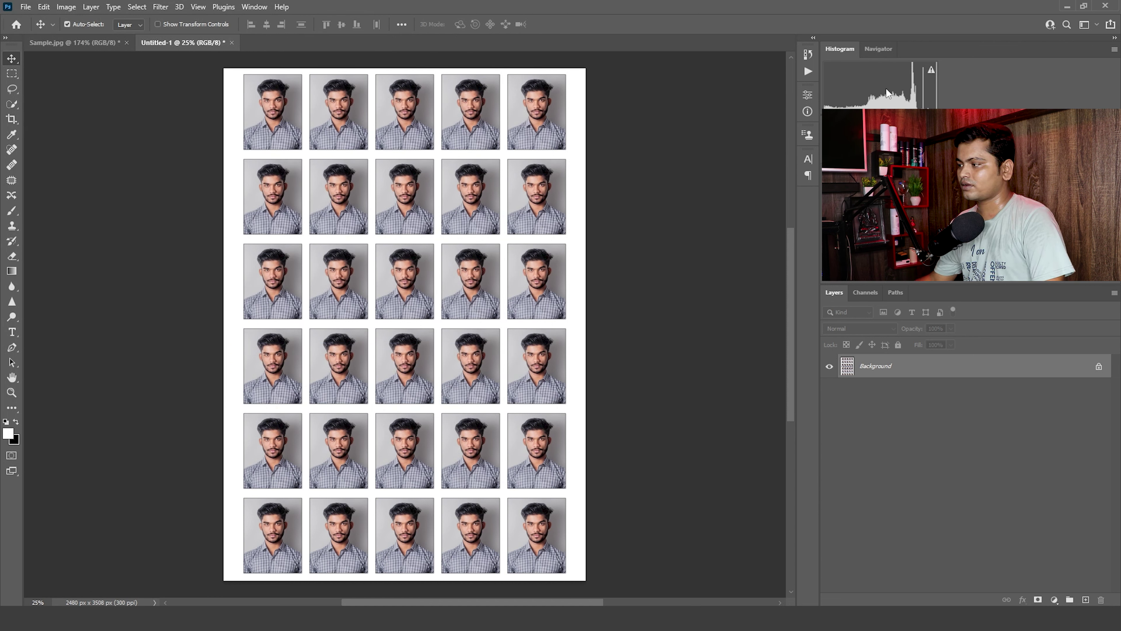
# Print the A4 photo sheet on the Brother HL-1200 series printer
pyautogui.hotkey('ctrl', 'p')
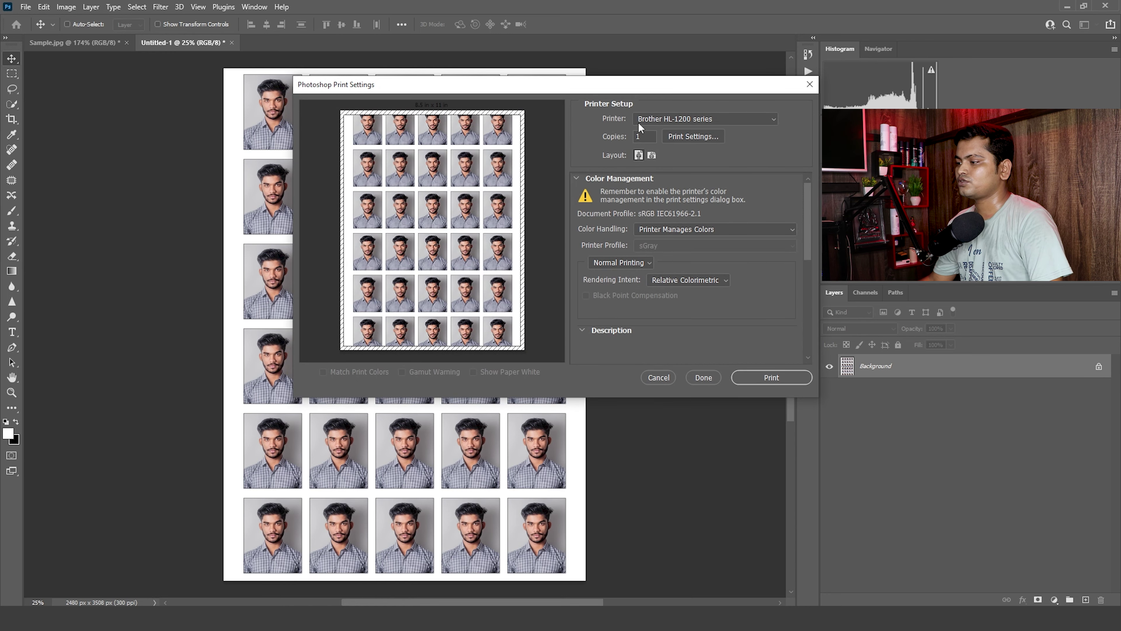
pyautogui.click(668, 119)
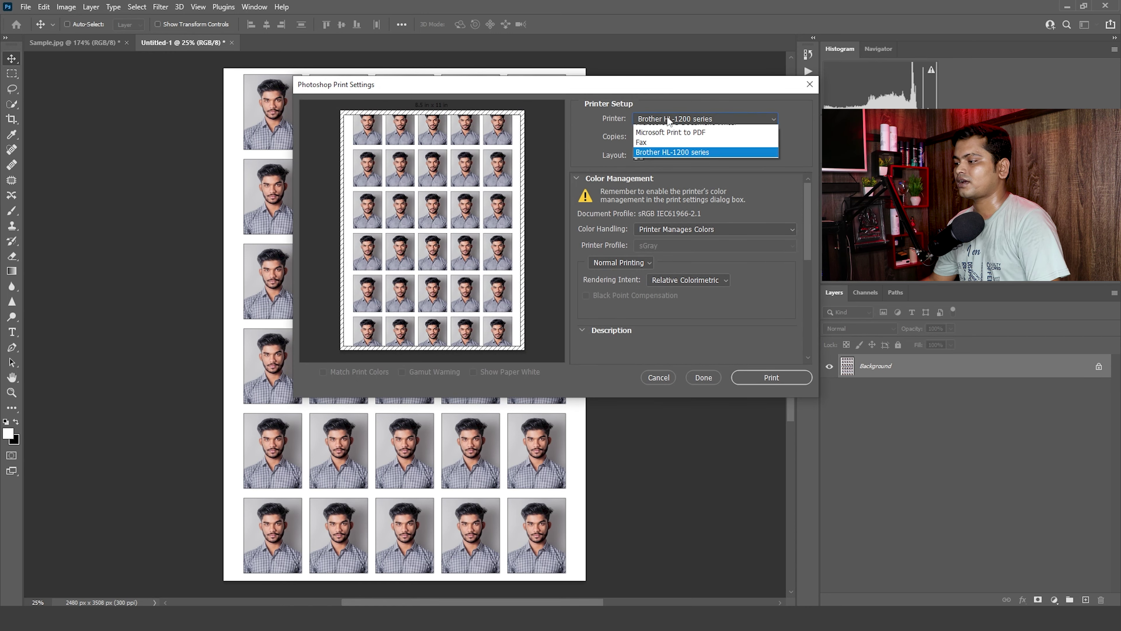
pyautogui.click(732, 107)
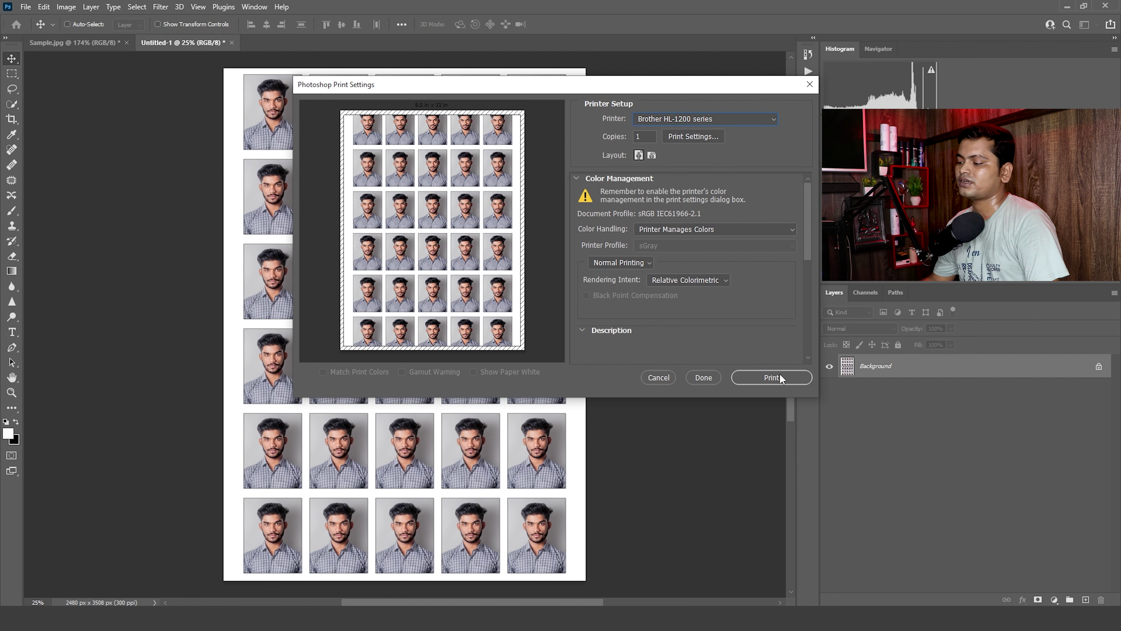
pyautogui.click(810, 84)
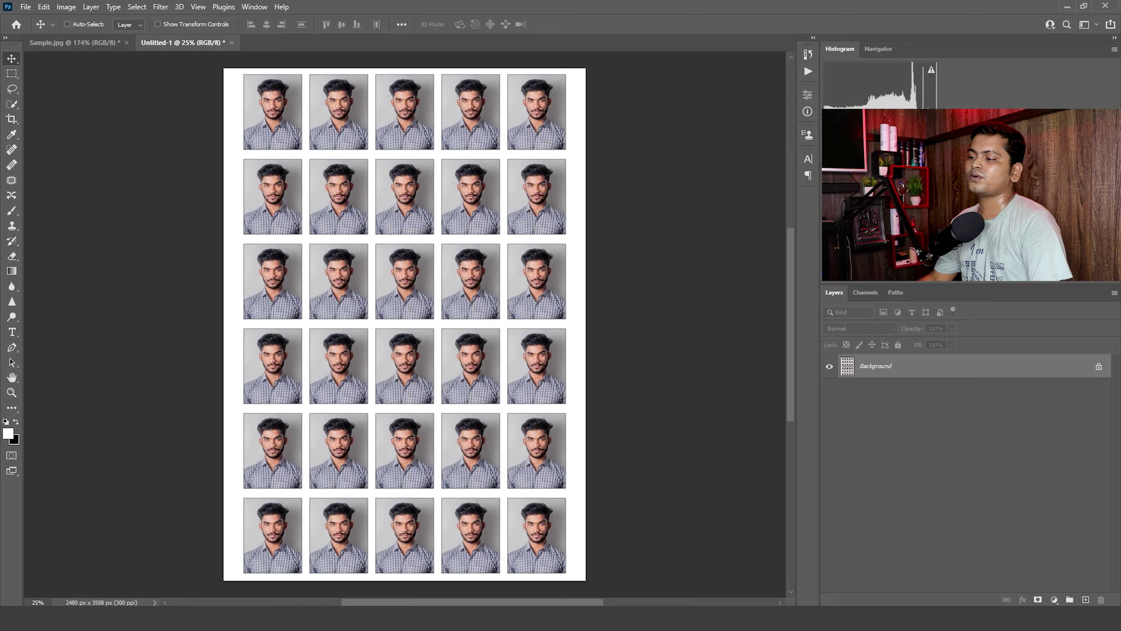